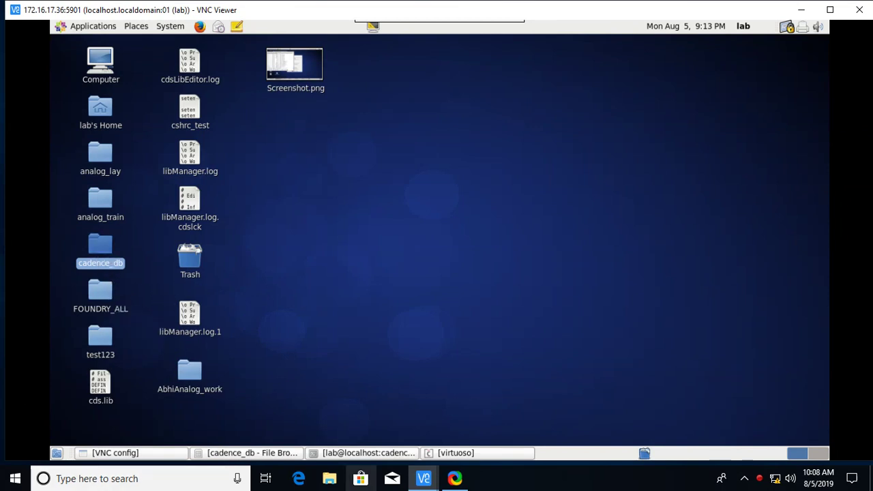
- Bring the minimized Virtuoso log window back up on the remote desktop
{"action": "left_click", "coordinate": [426, 479]}
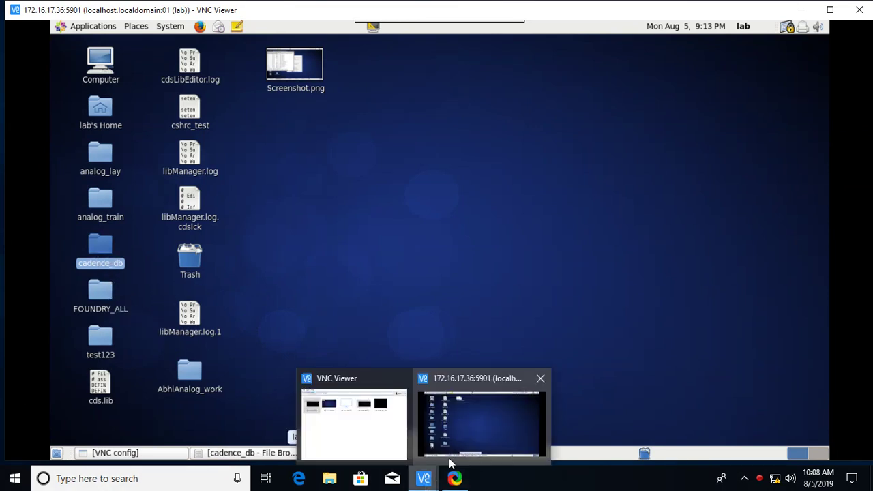
{"action": "left_click", "coordinate": [575, 439]}
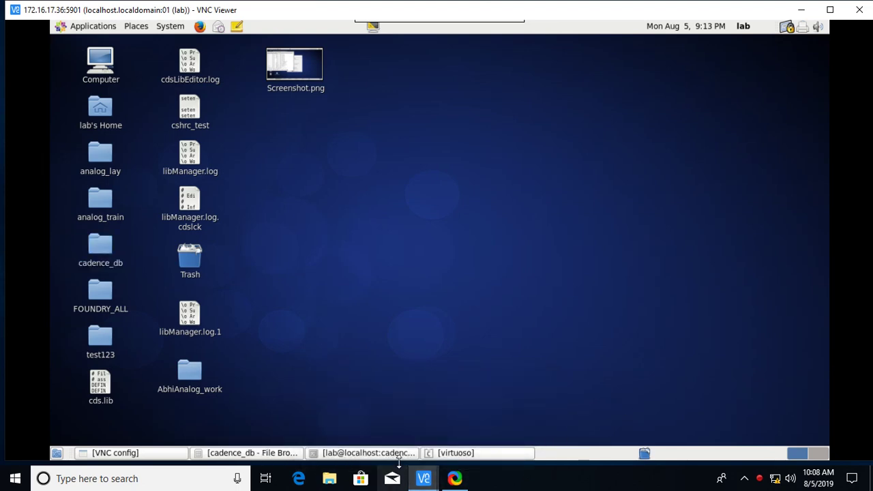
{"action": "left_click", "coordinate": [435, 454]}
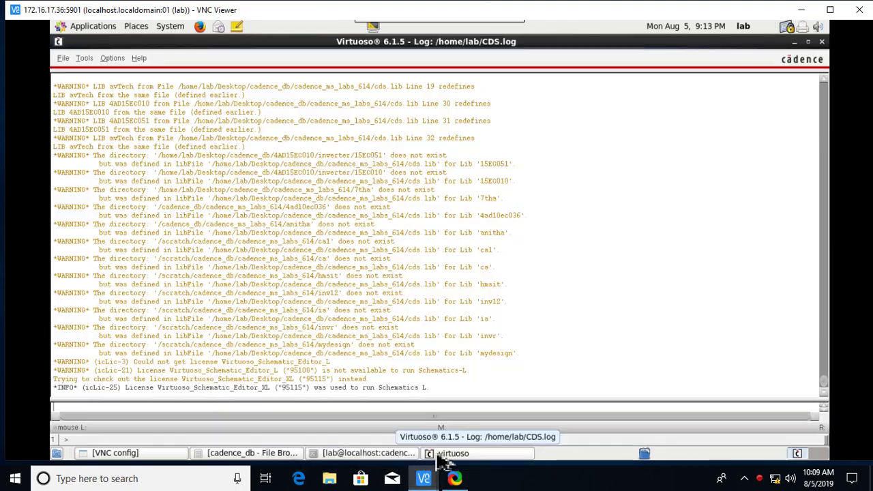
- Create a schematic cellview named cd_amplifier in the atmece library with Schematics L and maximize its editor window
{"action": "left_click", "coordinate": [63, 58]}
{"action": "mouse_move", "coordinate": [187, 91]}
{"action": "mouse_move", "coordinate": [190, 76]}
{"action": "left_click", "coordinate": [245, 95]}
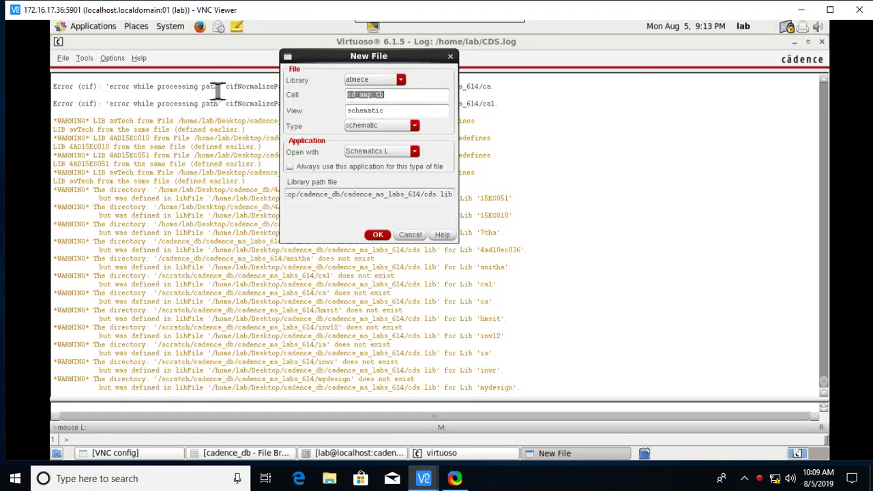
{"action": "left_click", "coordinate": [400, 97]}
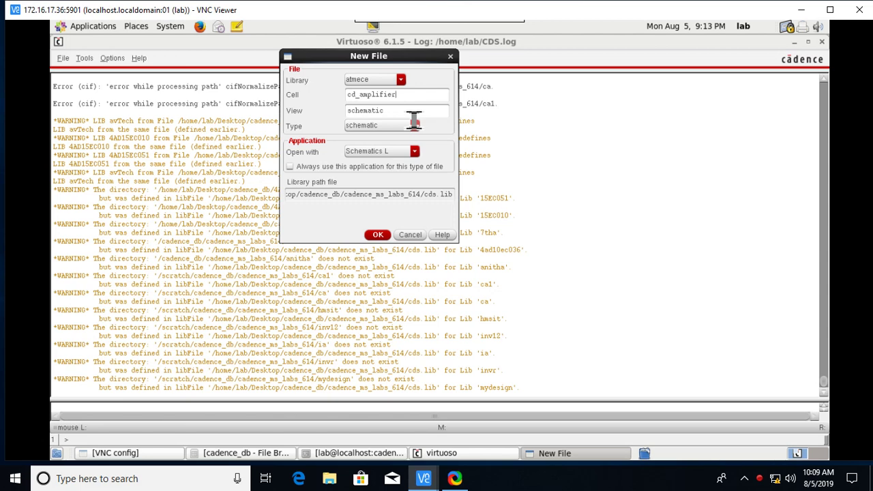
{"action": "left_click", "coordinate": [379, 236]}
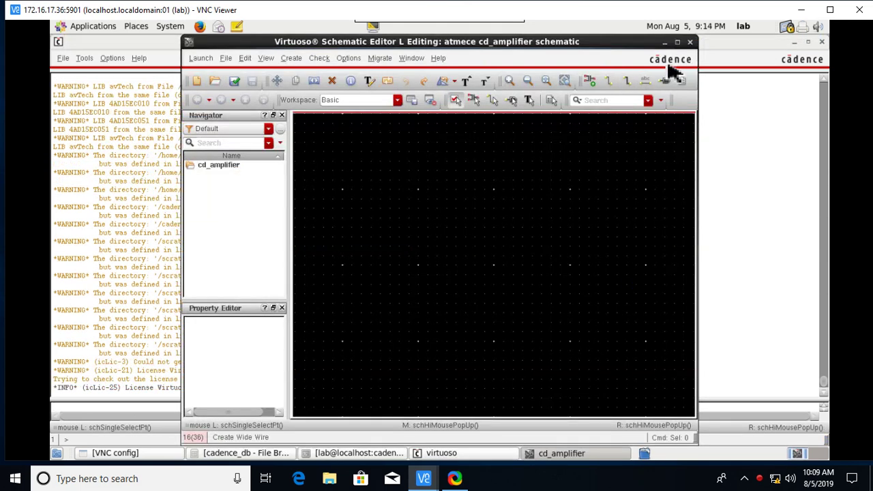
{"action": "left_click", "coordinate": [677, 42]}
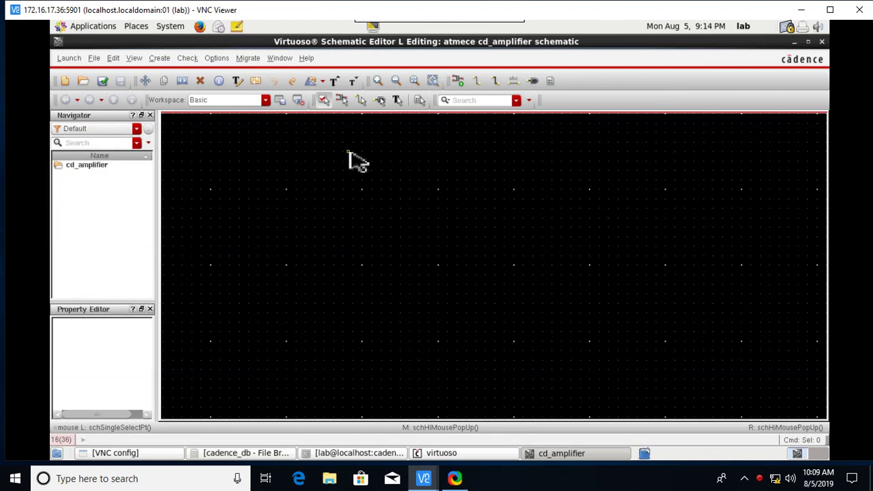
- Start adding an instance and choose the symbol view of the nmos cell from the gpdk180 library
{"action": "key", "text": "i"}
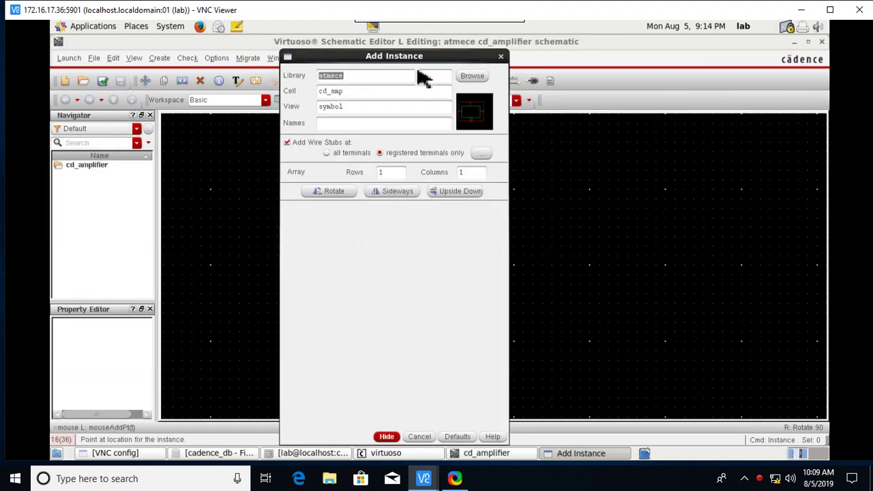
{"action": "left_click", "coordinate": [473, 76]}
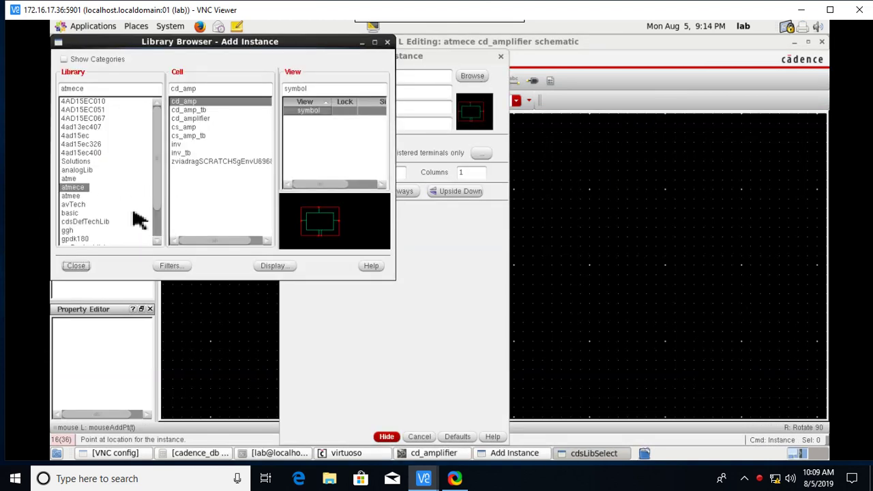
{"action": "scroll", "coordinate": [85, 205], "scroll_direction": "down", "scroll_amount": 2}
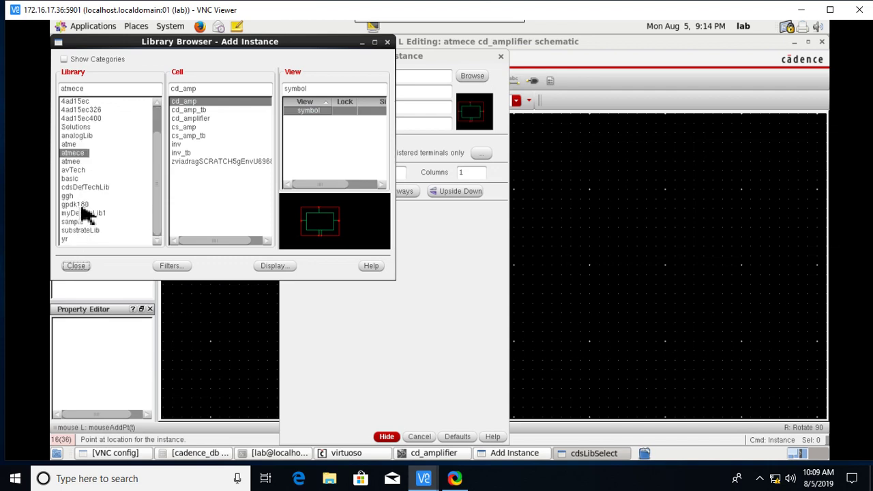
{"action": "left_click", "coordinate": [77, 205]}
{"action": "left_click", "coordinate": [183, 179]}
{"action": "left_click", "coordinate": [304, 147]}
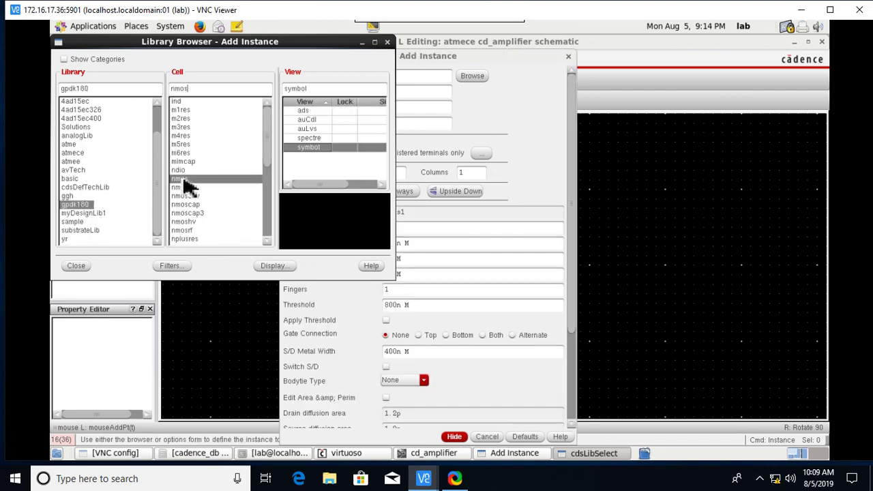
{"action": "left_click", "coordinate": [83, 266]}
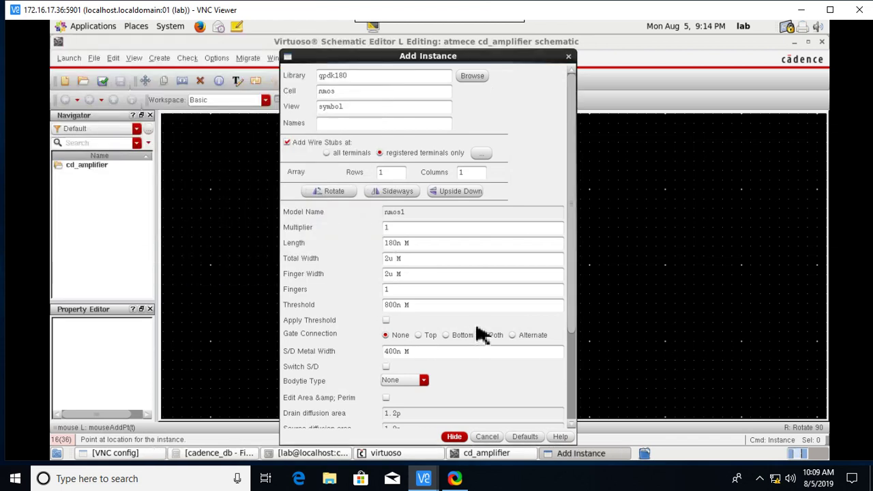
- Set the nmos length to 1u and total width to 50u, and place two transistors, one above the other
{"action": "left_click", "coordinate": [404, 244]}
{"action": "left_click", "coordinate": [387, 258]}
{"action": "key", "text": "BackSpace"}
{"action": "type", "text": "50"}
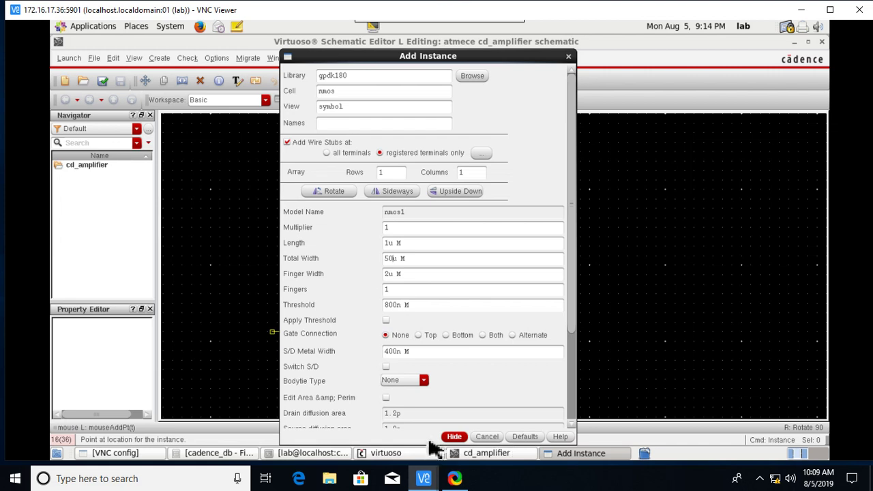
{"action": "left_click", "coordinate": [451, 437]}
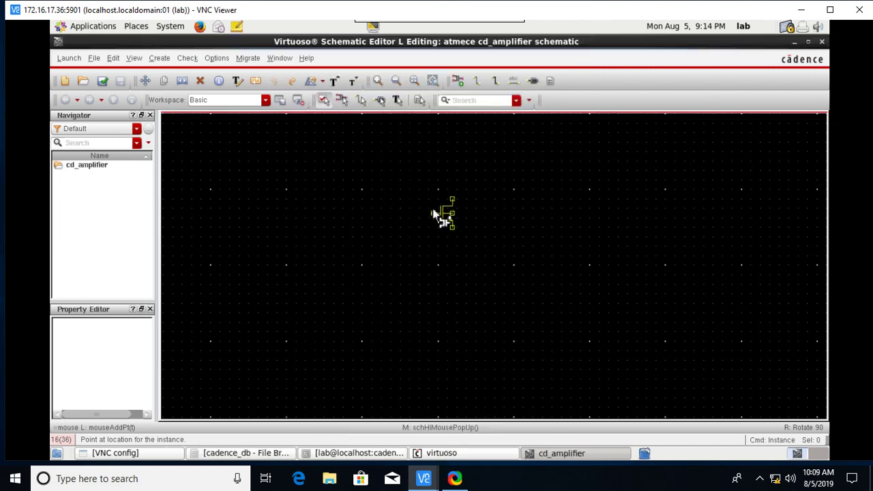
{"action": "left_click", "coordinate": [436, 207]}
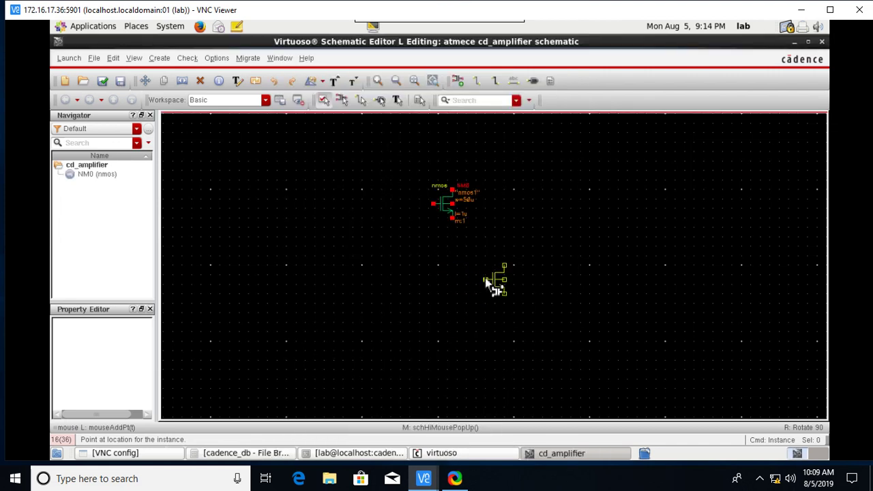
{"action": "left_click", "coordinate": [441, 298]}
{"action": "key", "text": "Escape"}
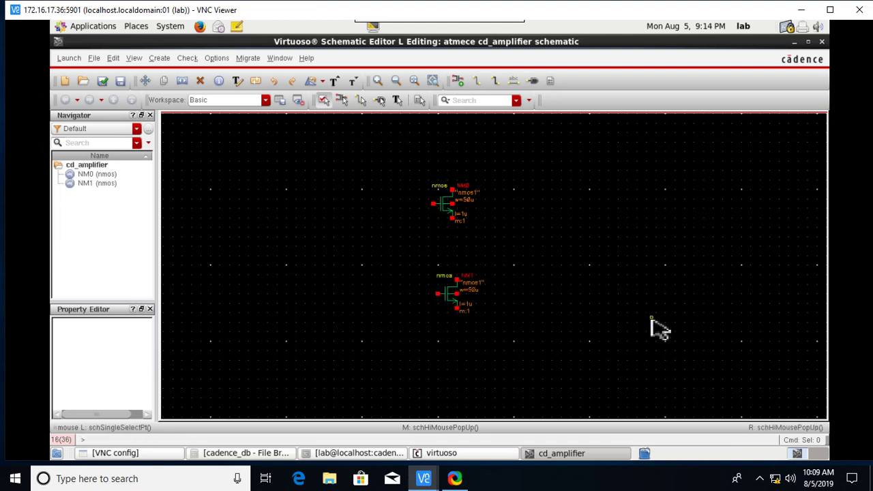
- Set the total width of the lower nmos transistor to 10u
{"action": "left_click", "coordinate": [454, 306]}
{"action": "key", "text": "q"}
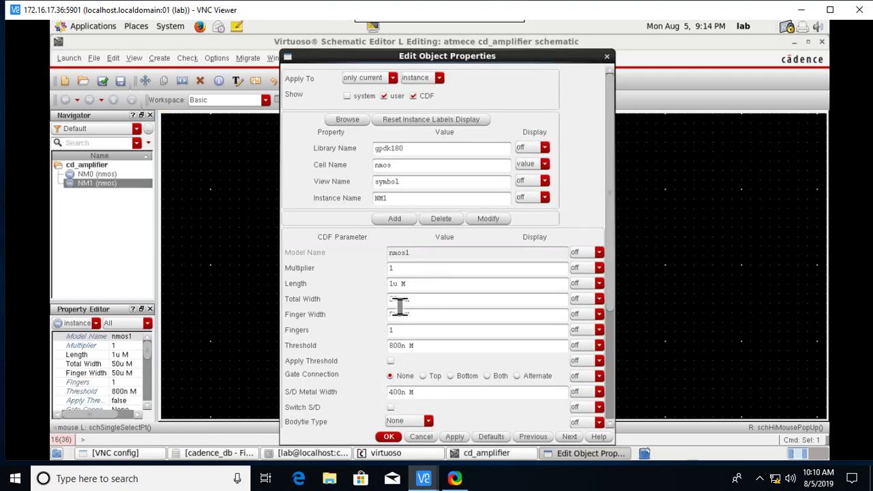
{"action": "key", "text": "Delete"}
{"action": "type", "text": "1"}
{"action": "left_click", "coordinate": [461, 437]}
{"action": "left_click", "coordinate": [388, 437]}
{"action": "left_click", "coordinate": [556, 339]}
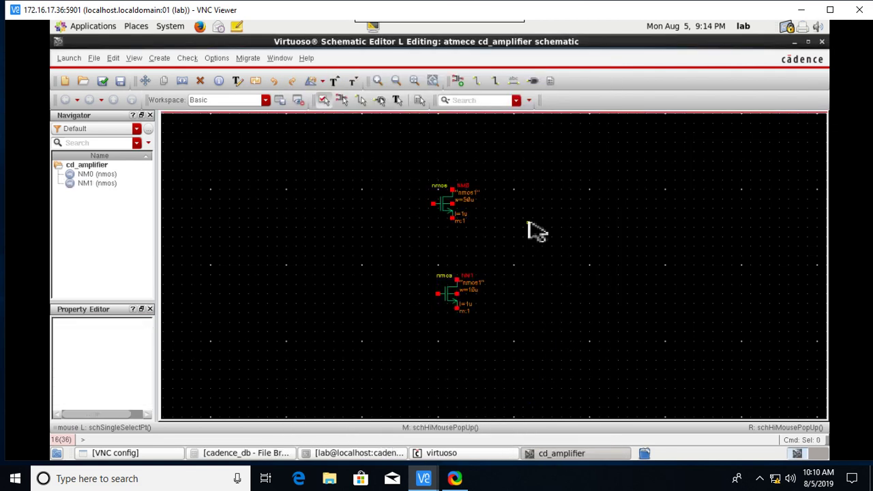
- Add input pins vdd above the transistors, vss below them, and vin and vbias beside the upper and lower gates
{"action": "key", "text": "p"}
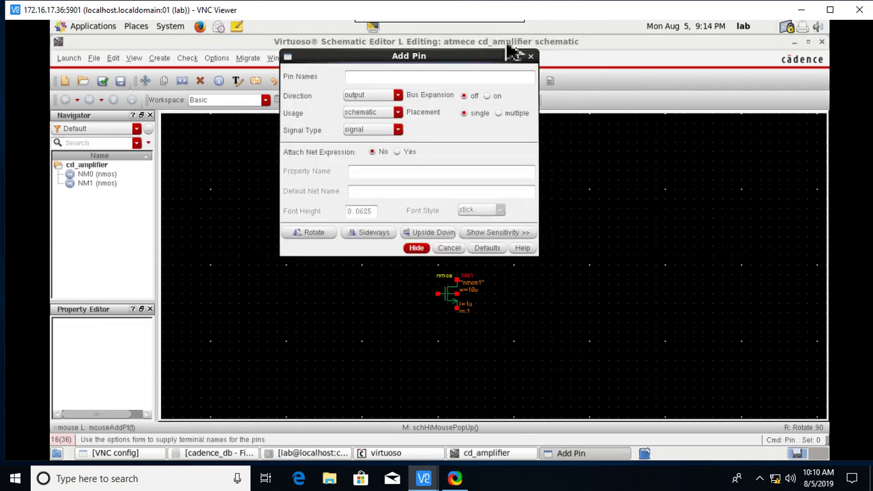
{"action": "left_click", "coordinate": [397, 95]}
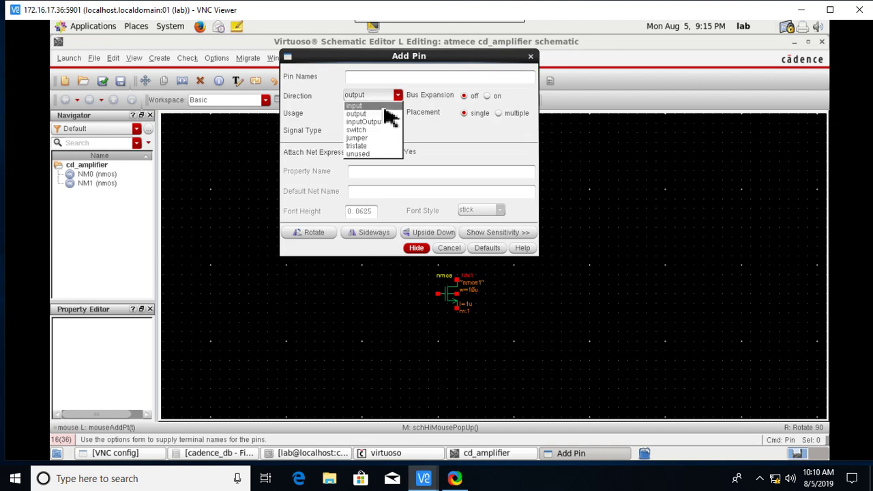
{"action": "left_click", "coordinate": [355, 105]}
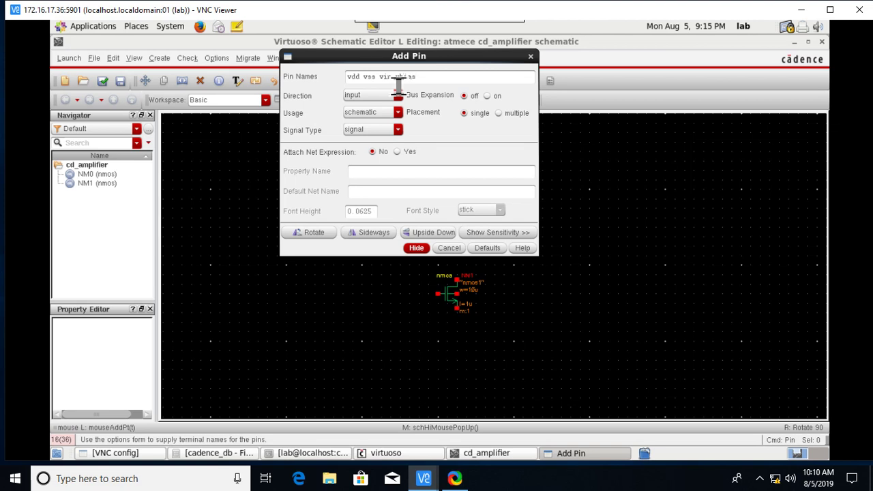
{"action": "left_click", "coordinate": [419, 248]}
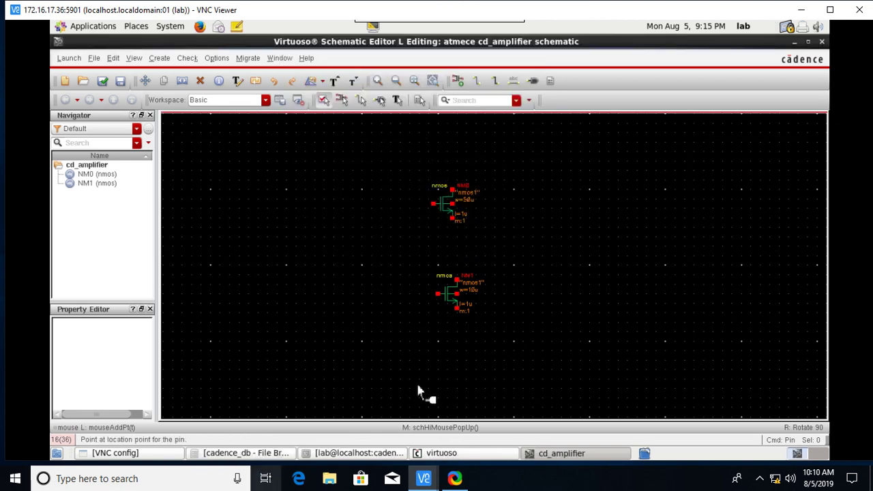
{"action": "left_click", "coordinate": [460, 143]}
{"action": "left_click", "coordinate": [455, 352]}
{"action": "left_click", "coordinate": [356, 204]}
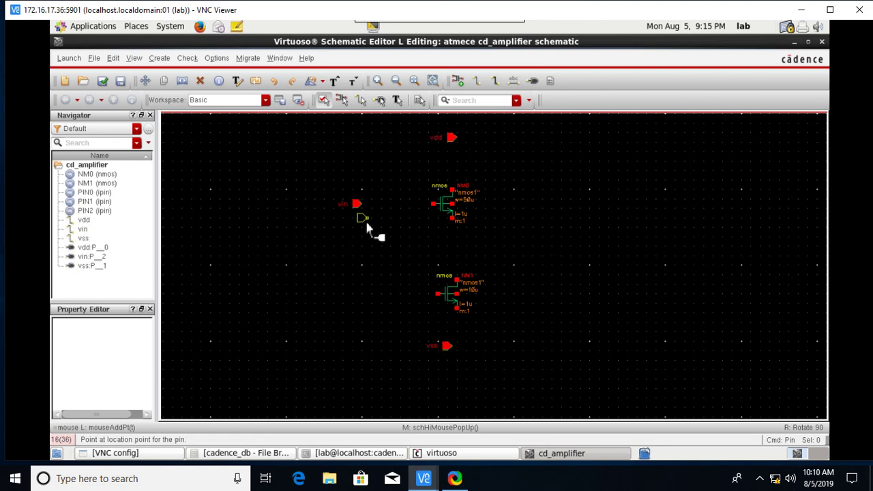
{"action": "left_click", "coordinate": [352, 299]}
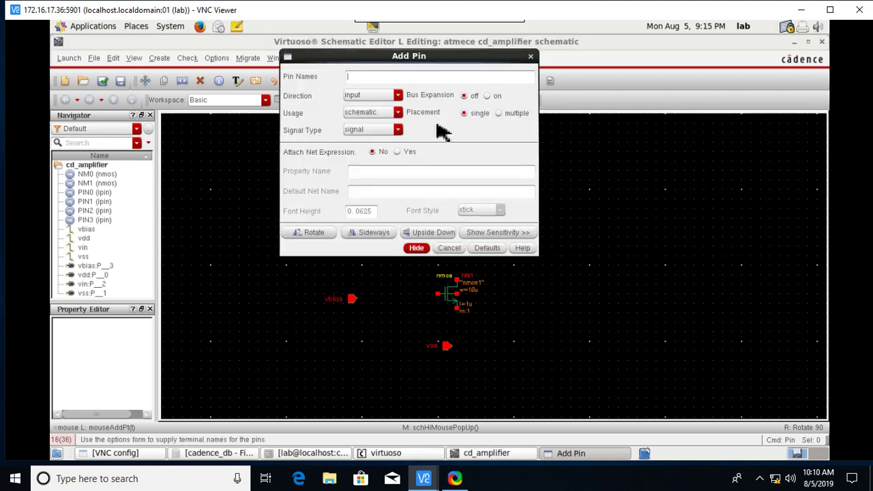
- Add an output pin named vout on the side of the transistors opposite the vin and vbias pins
{"action": "left_click", "coordinate": [395, 77]}
{"action": "type", "text": "vout"}
{"action": "left_click", "coordinate": [397, 95]}
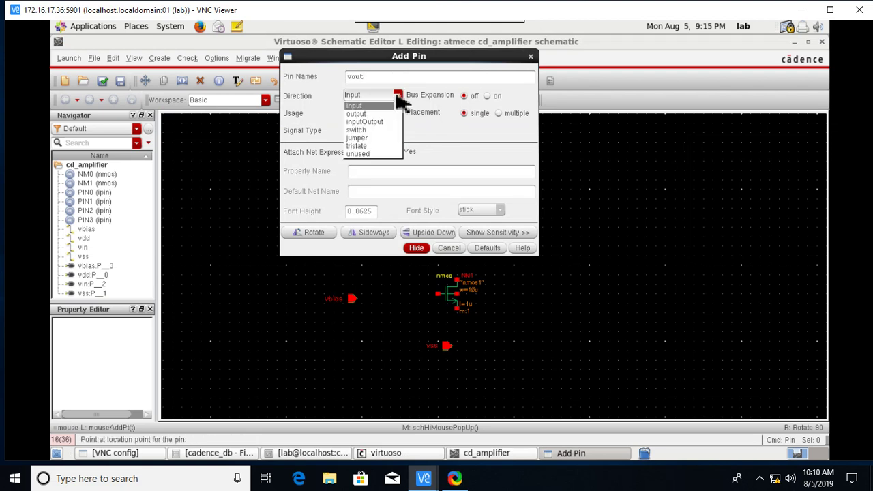
{"action": "left_click", "coordinate": [356, 114]}
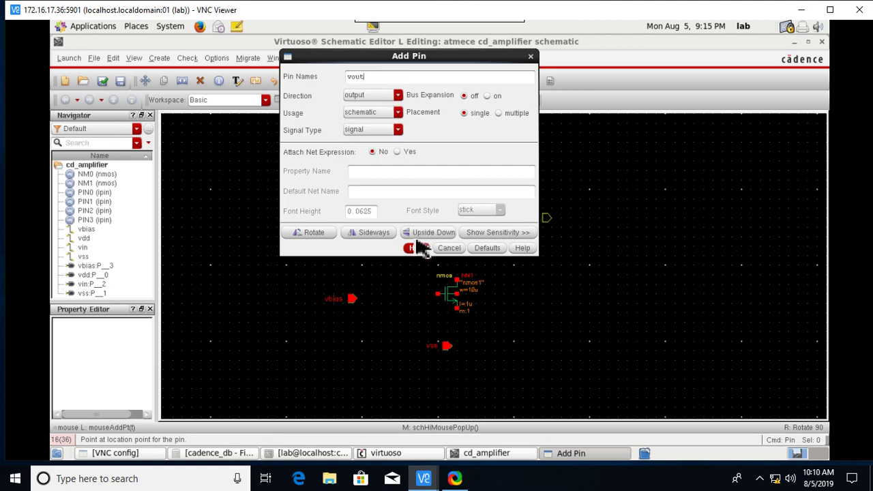
{"action": "left_click", "coordinate": [416, 248]}
{"action": "left_click", "coordinate": [607, 238]}
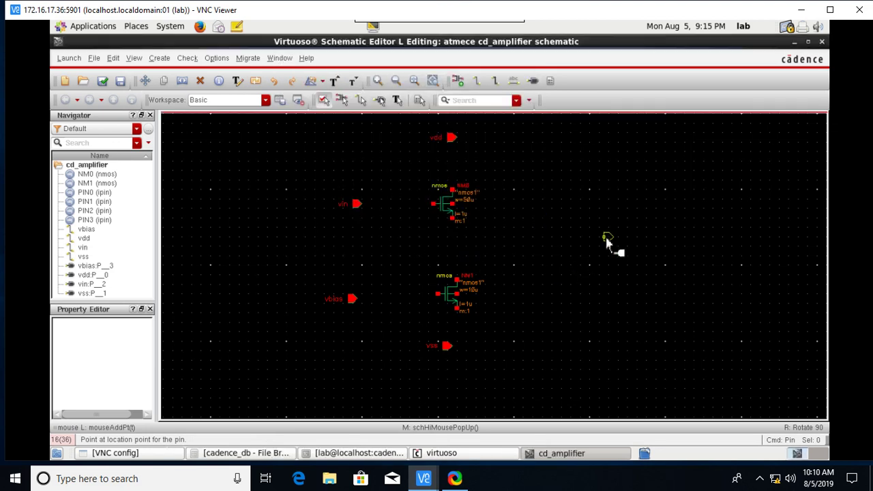
{"action": "key", "text": "Escape"}
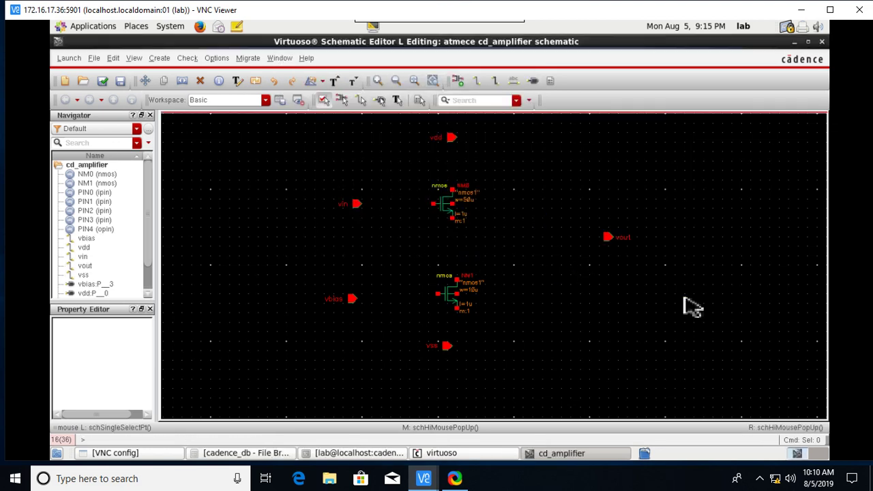
- Wire the vdd pin to the upper transistor's drain and the upper transistor's source to the lower transistor's drain
{"action": "left_click", "coordinate": [477, 80]}
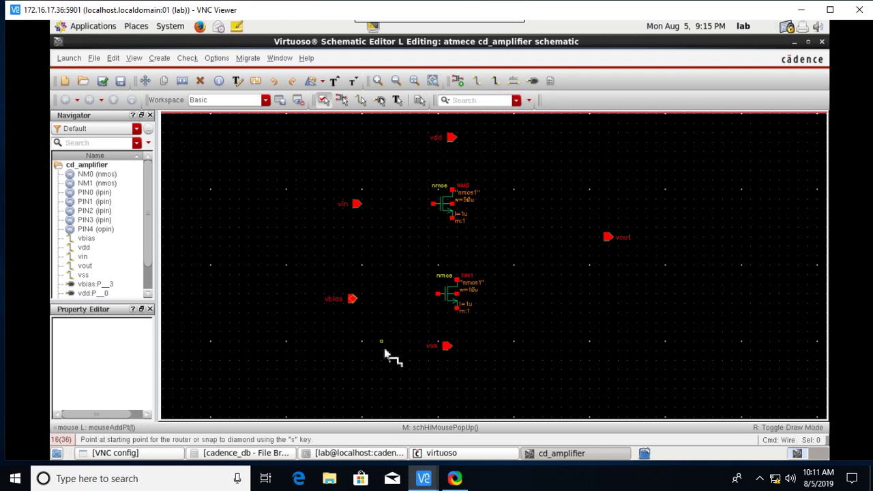
{"action": "left_click", "coordinate": [452, 138]}
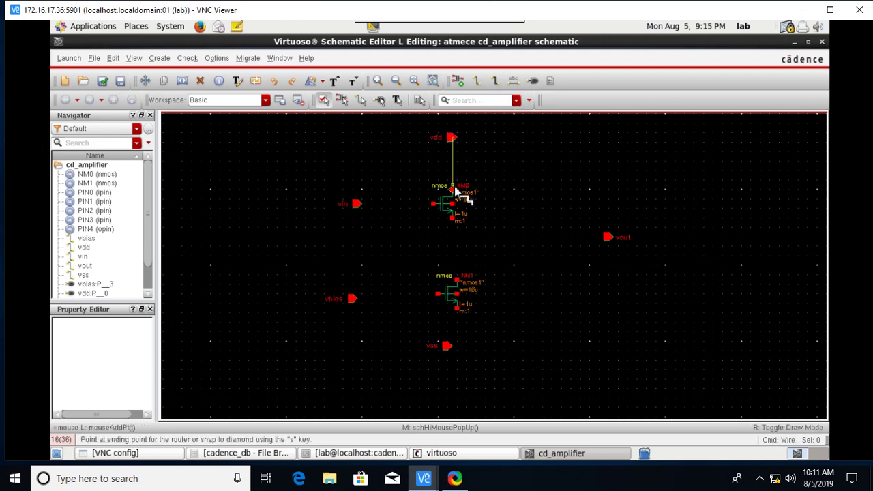
{"action": "left_click", "coordinate": [455, 191]}
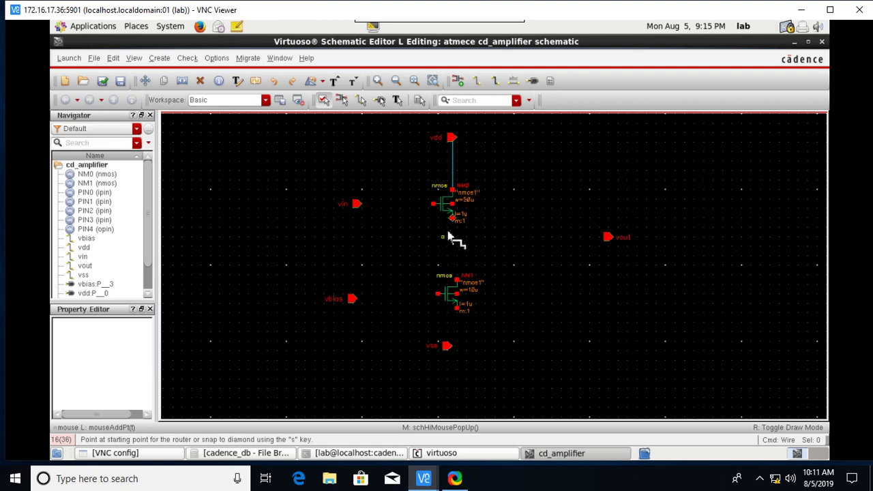
{"action": "left_click", "coordinate": [452, 218]}
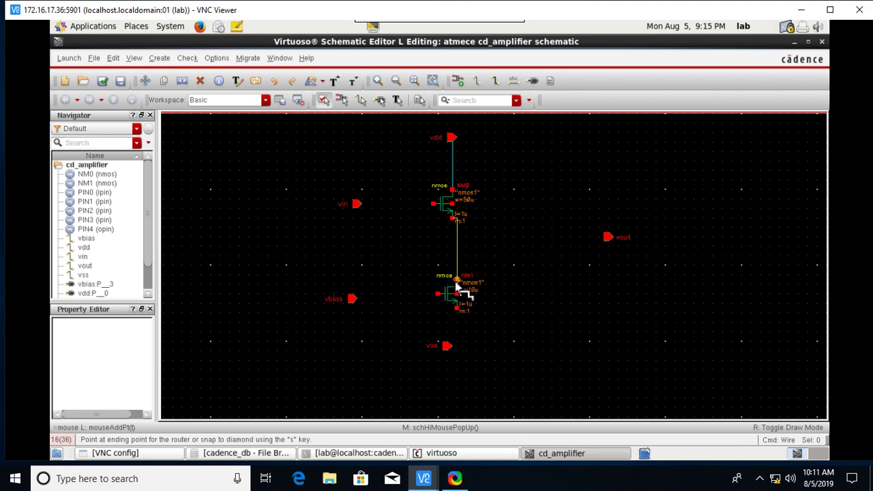
{"action": "left_click", "coordinate": [456, 286]}
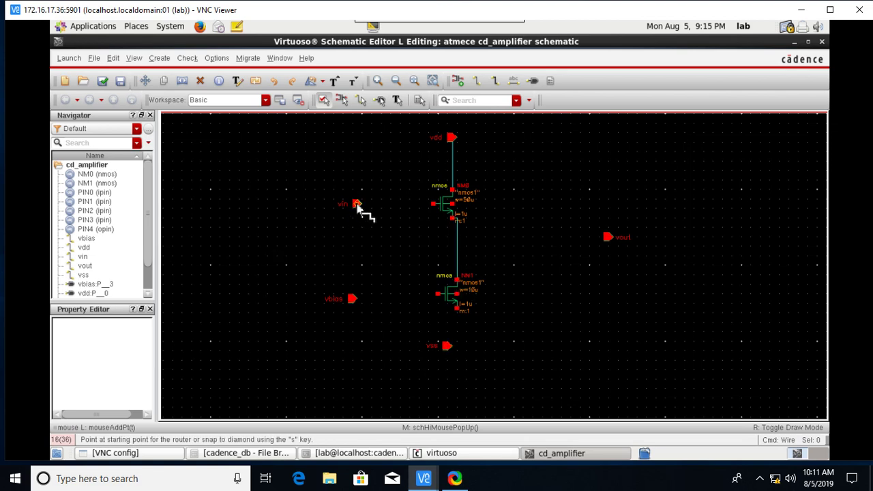
- Wire the vin pin to the upper transistor's gate and the vbias pin to the lower transistor's gate
{"action": "left_click", "coordinate": [356, 204]}
{"action": "left_click", "coordinate": [434, 204]}
{"action": "left_click", "coordinate": [354, 300]}
{"action": "left_click", "coordinate": [448, 300]}
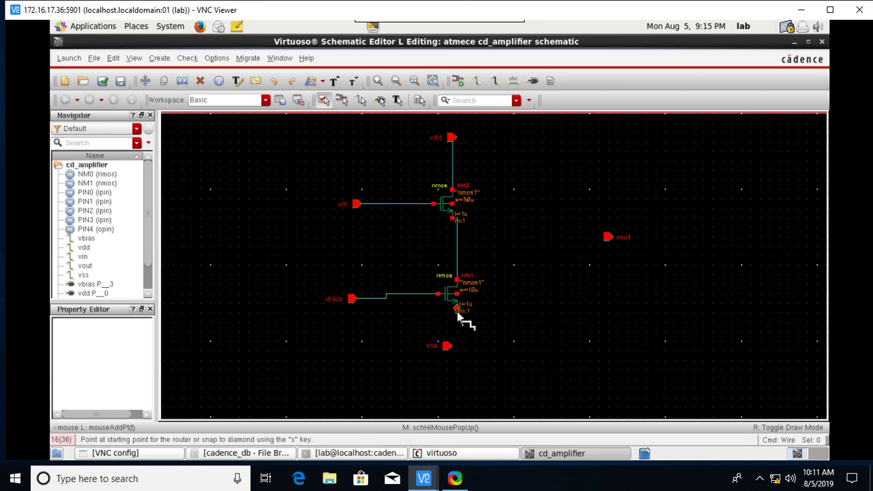
- Wire the lower transistor's source to the vss pin and loop its body terminal back onto that source wire
{"action": "left_click", "coordinate": [457, 310]}
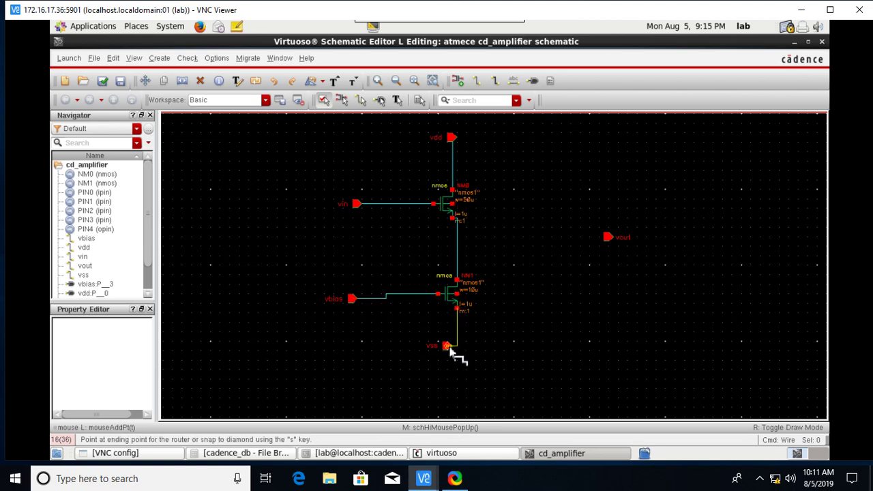
{"action": "left_click", "coordinate": [448, 346]}
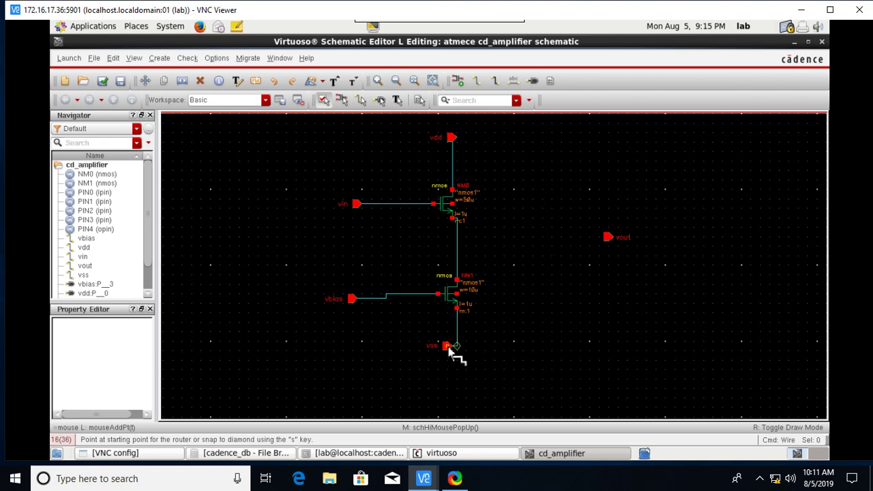
{"action": "left_click", "coordinate": [457, 296]}
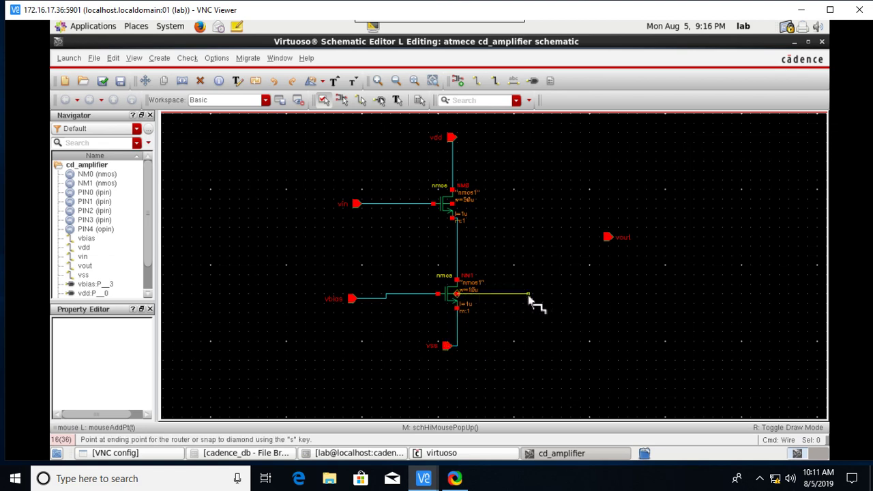
{"action": "left_click", "coordinate": [529, 296]}
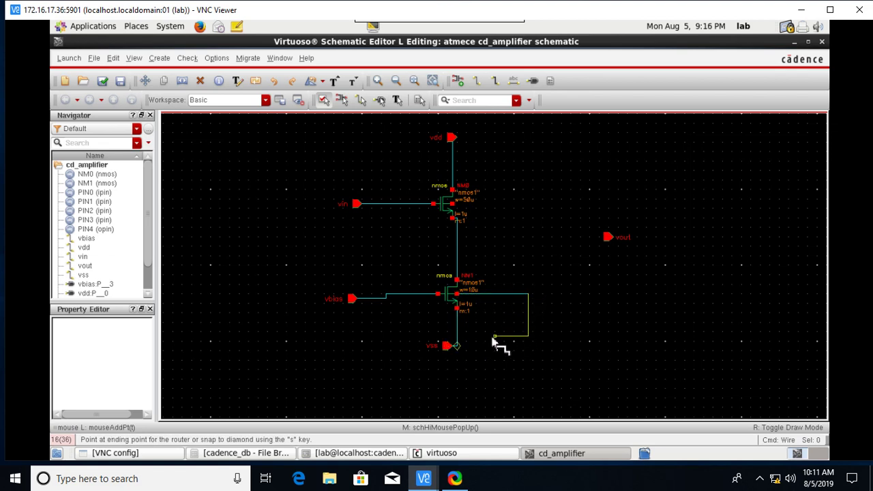
{"action": "left_click", "coordinate": [457, 327]}
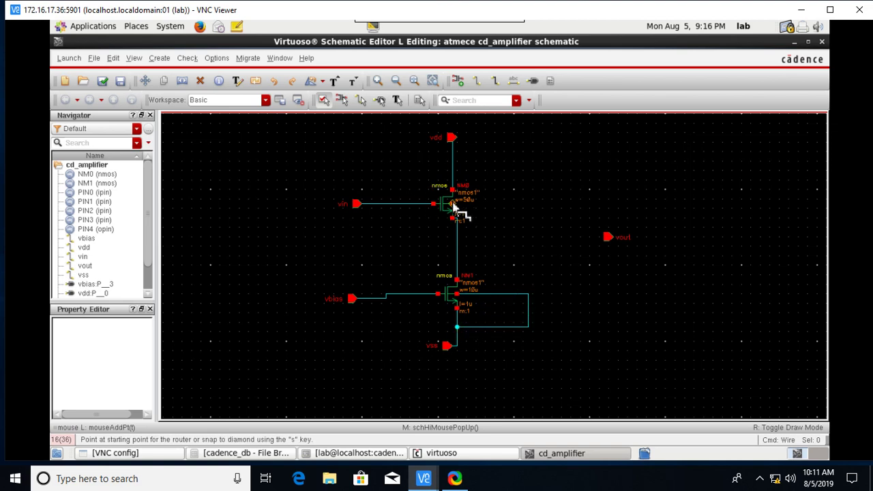
- Wire the upper transistor's body terminal around the outside of the vout pin to the corner of the lower body-to-vss wire
{"action": "left_click", "coordinate": [453, 204]}
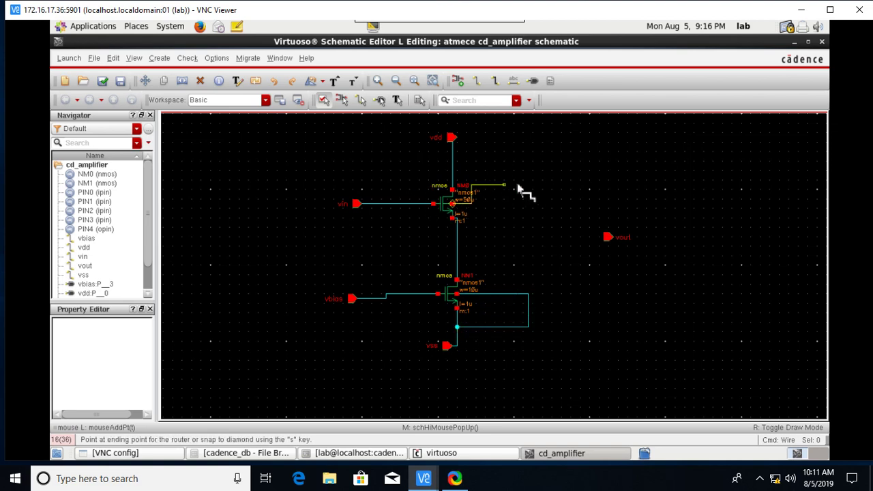
{"action": "left_click", "coordinate": [694, 205]}
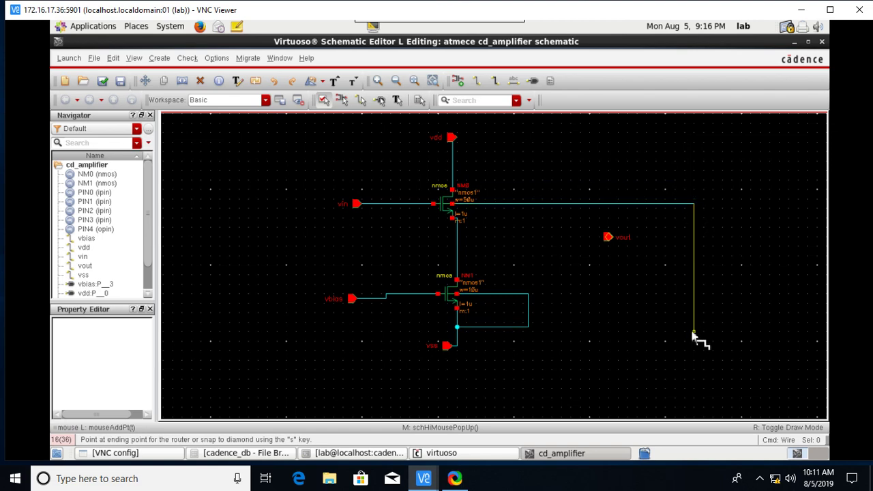
{"action": "left_click", "coordinate": [528, 327]}
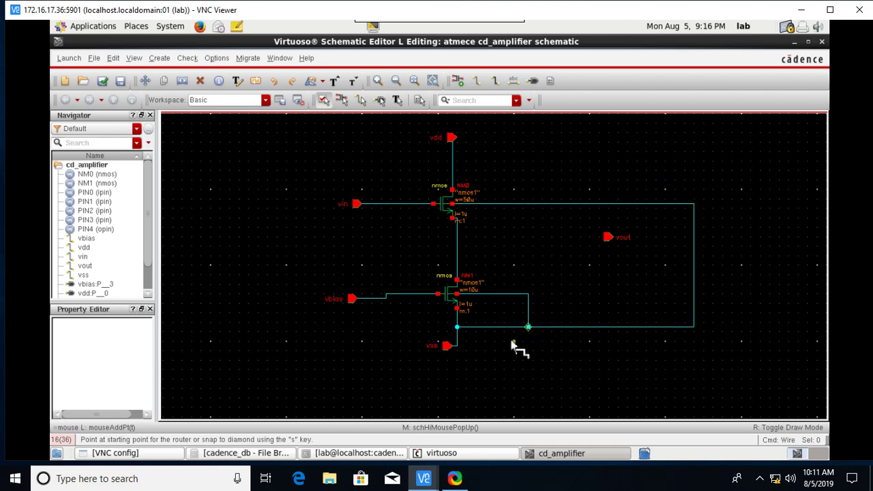
- Wire the vout pin to the net between the two transistors, and check and save the schematic
{"action": "left_click", "coordinate": [607, 237]}
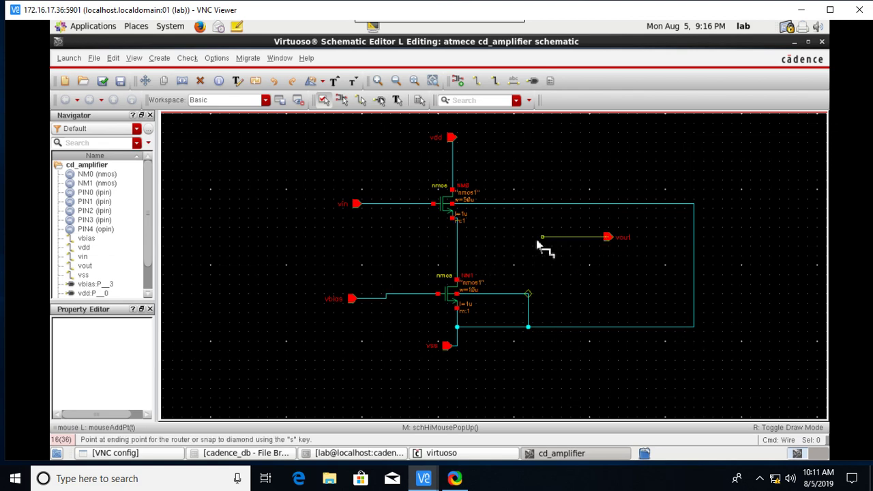
{"action": "left_click", "coordinate": [459, 244]}
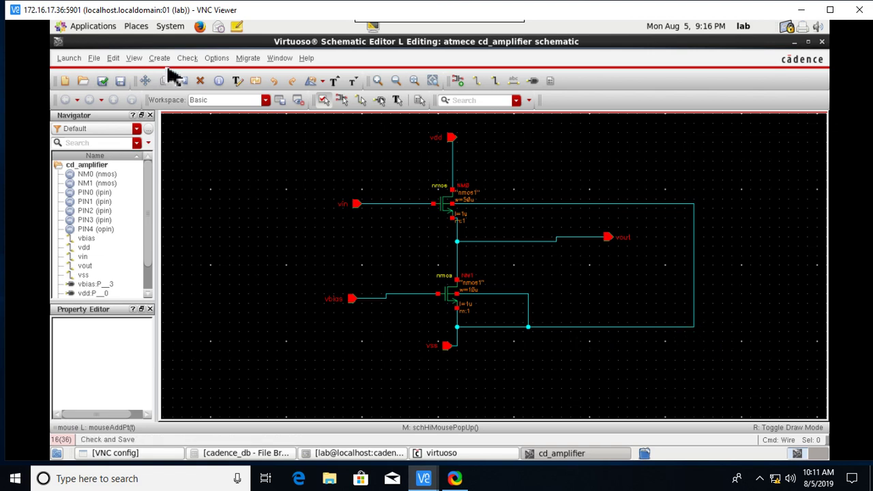
{"action": "left_click", "coordinate": [107, 83]}
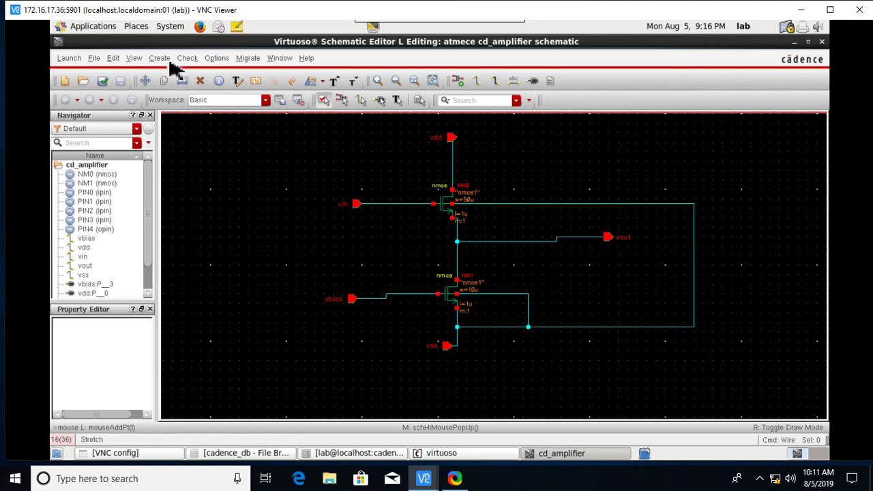
- Start generating a symbol view of cd_amplifier from its schematic cellview, up to the symbol's pin specifications
{"action": "left_click", "coordinate": [194, 60]}
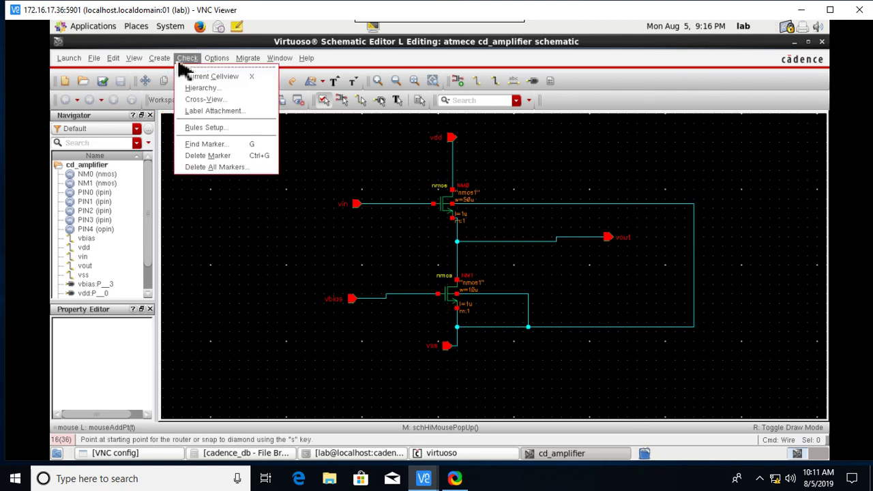
{"action": "mouse_move", "coordinate": [164, 59]}
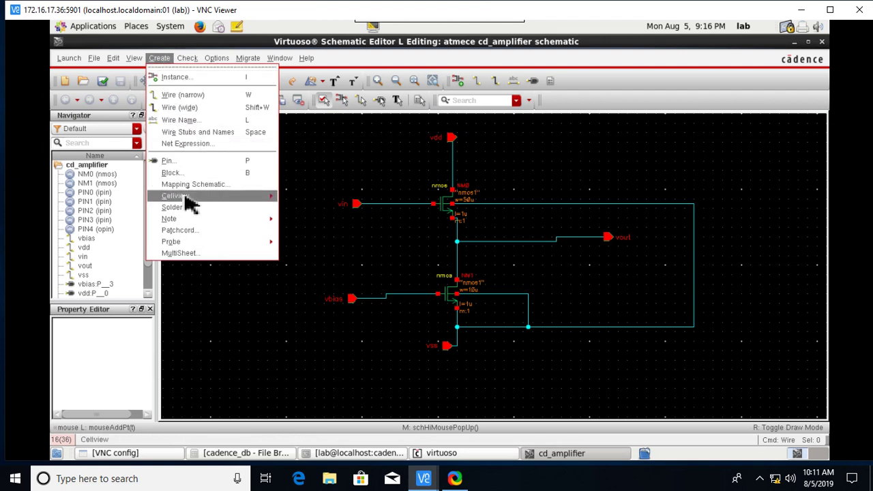
{"action": "mouse_move", "coordinate": [195, 197]}
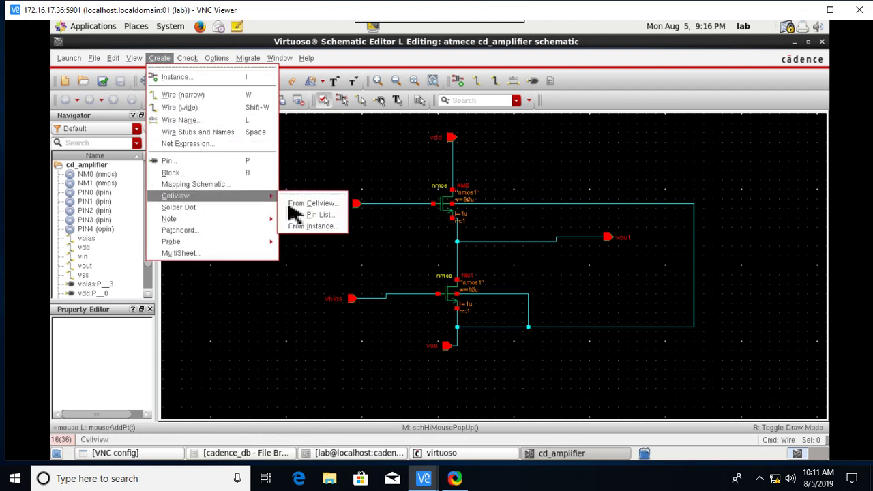
{"action": "left_click", "coordinate": [344, 206]}
{"action": "left_click", "coordinate": [427, 234]}
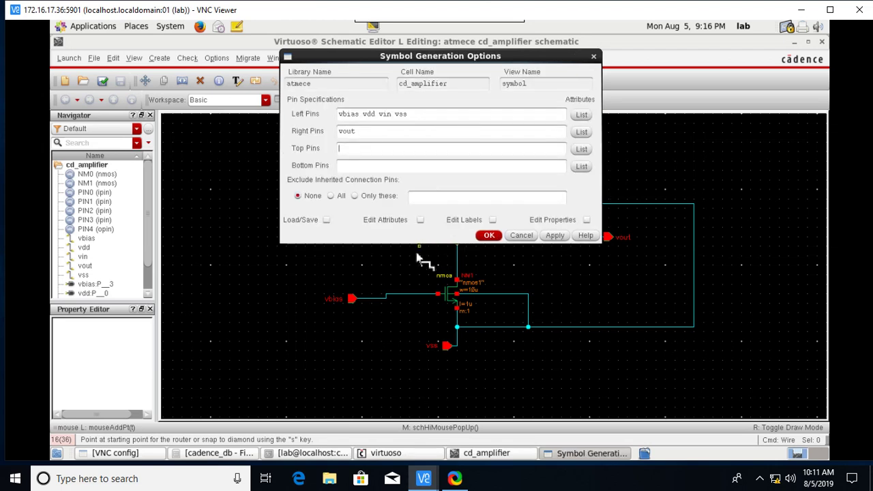
- Move vdd from the symbol's left pins to its top pins
{"action": "left_click", "coordinate": [402, 121]}
{"action": "type", "text": "vss"}
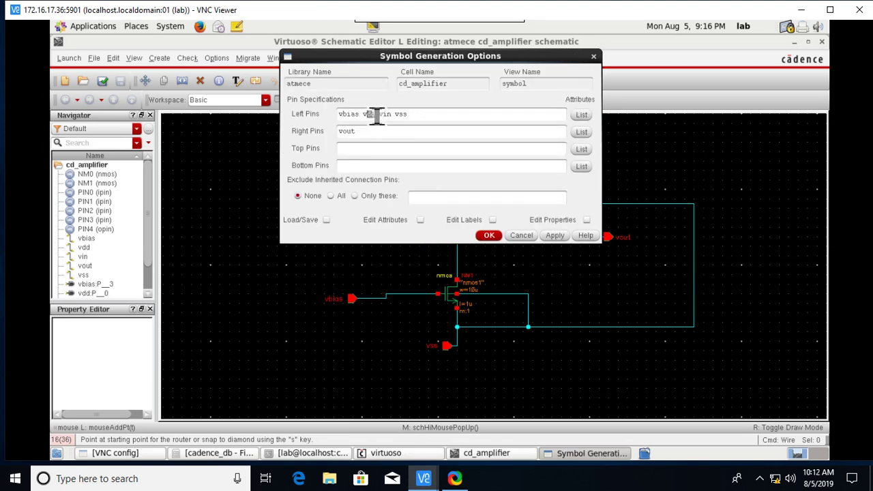
{"action": "double_click", "coordinate": [369, 116]}
{"action": "right_click", "coordinate": [371, 119]}
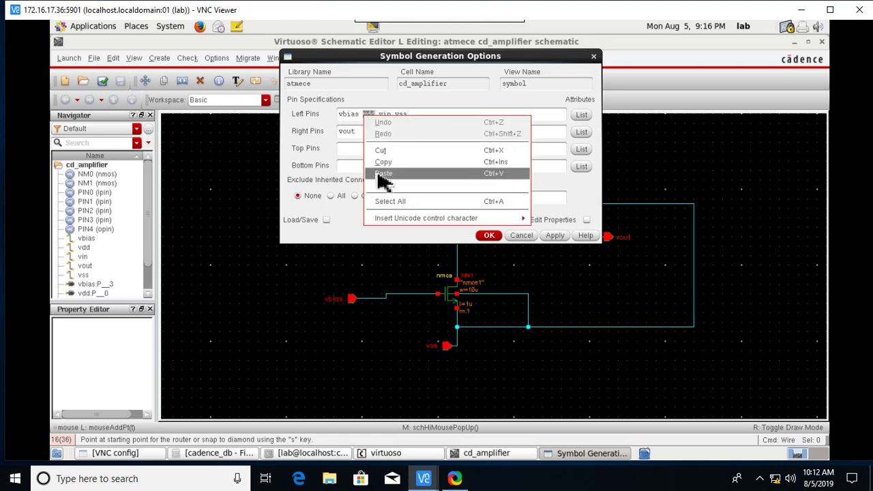
{"action": "left_click", "coordinate": [389, 150]}
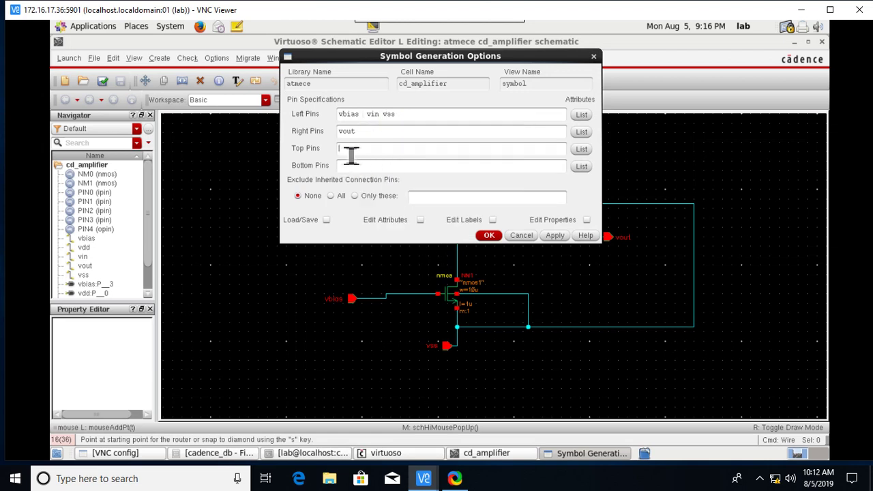
{"action": "right_click", "coordinate": [345, 151]}
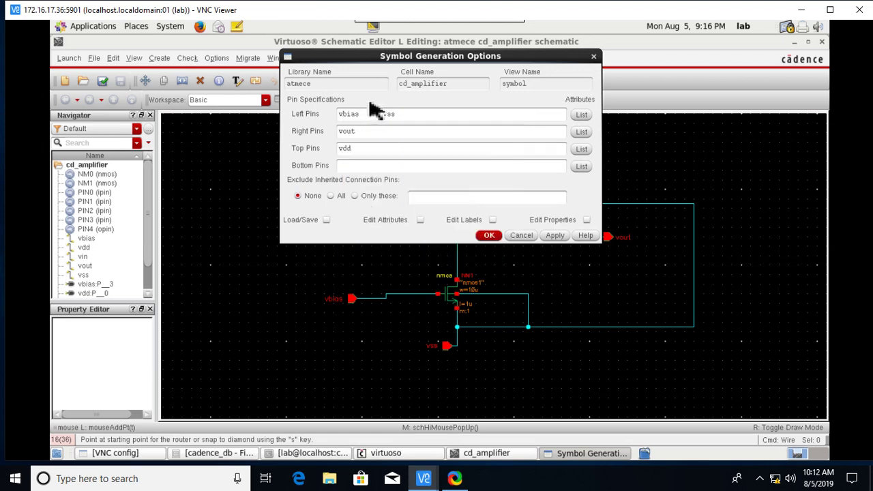
- Move vbias from the symbol's left pins to its bottom pins
{"action": "left_click_drag", "start_coordinate": [425, 118], "coordinate": [347, 115]}
{"action": "right_click", "coordinate": [346, 117]}
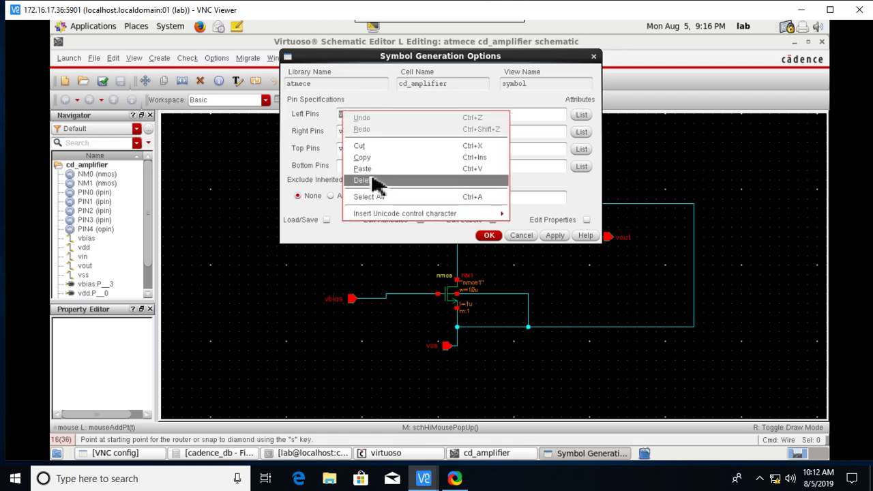
{"action": "left_click", "coordinate": [362, 146]}
{"action": "right_click", "coordinate": [361, 170]}
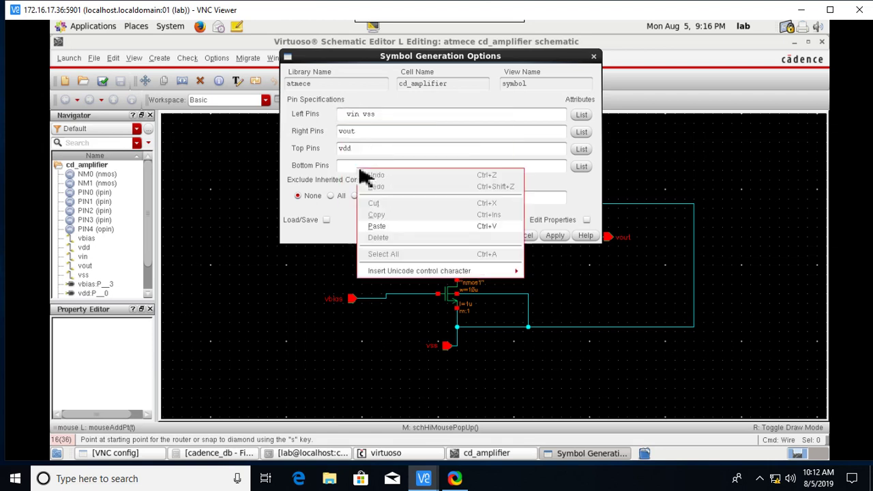
{"action": "left_click", "coordinate": [379, 226]}
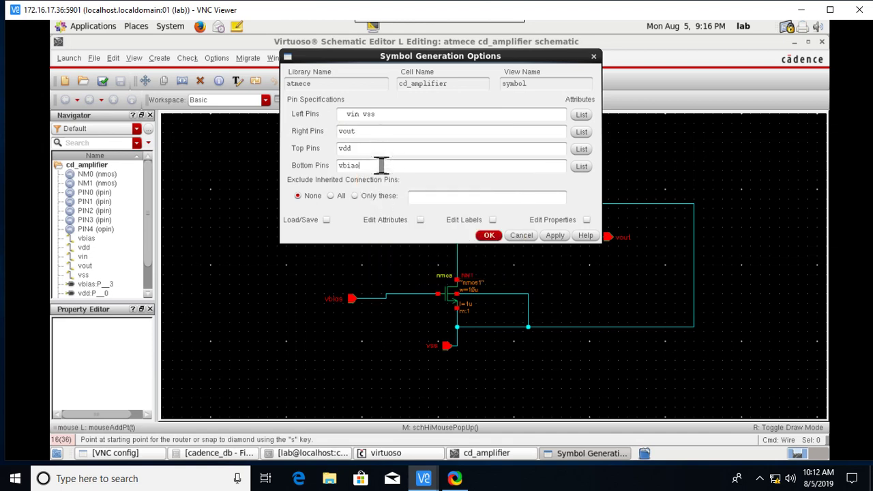
- Move vss from the symbol's left pins to the bottom pins after vbias, leaving only vin among the left pins
{"action": "double_click", "coordinate": [372, 117]}
{"action": "right_click", "coordinate": [384, 119]}
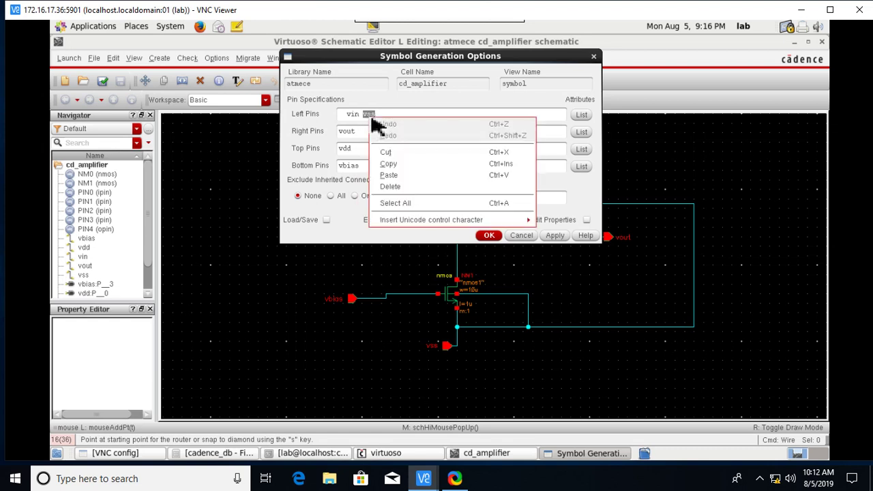
{"action": "left_click", "coordinate": [396, 156]}
{"action": "left_click", "coordinate": [392, 167]}
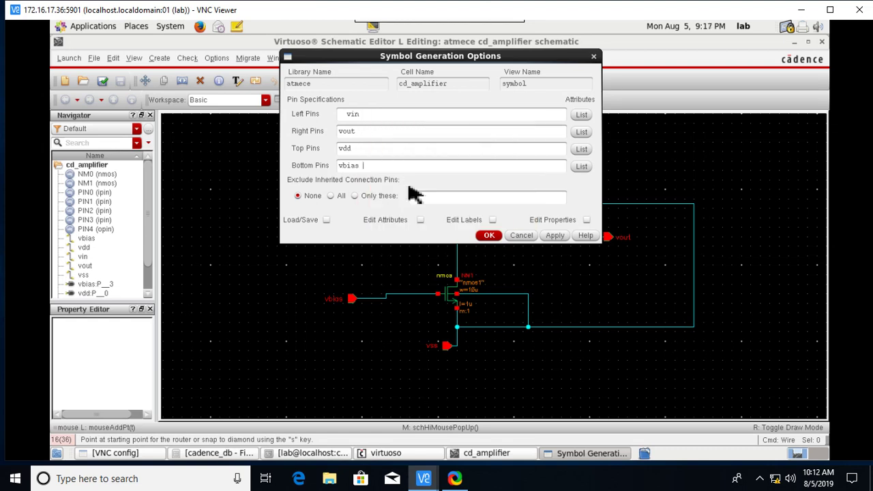
{"action": "right_click", "coordinate": [395, 166]}
{"action": "left_click", "coordinate": [415, 226]}
{"action": "right_click", "coordinate": [394, 164]}
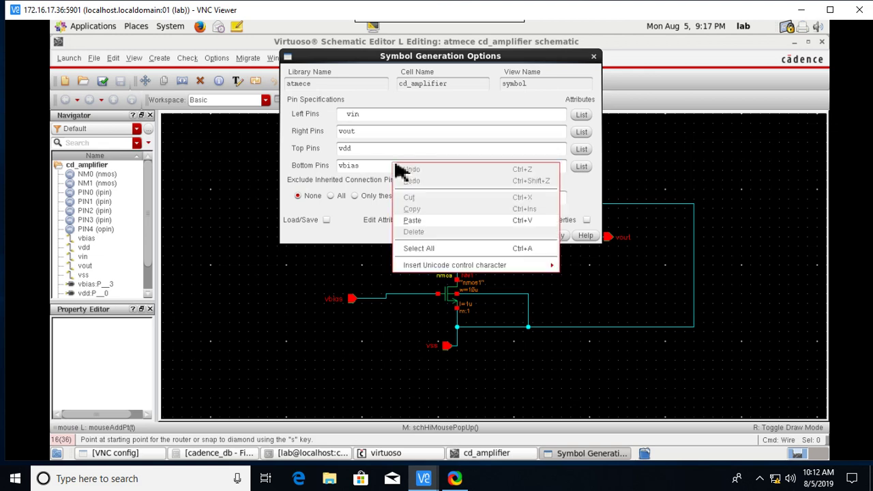
{"action": "left_click", "coordinate": [415, 220]}
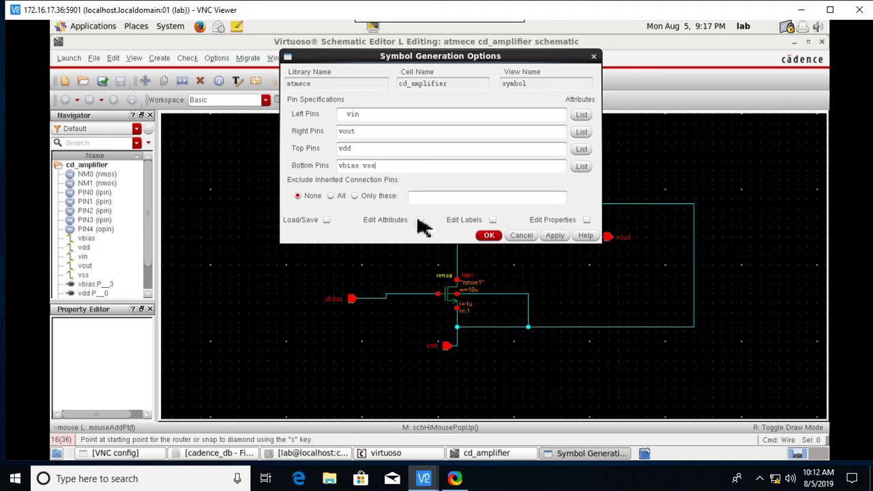
- Generate the cd_amplifier symbol with these pin specifications, check and save it, and close the symbol editor
{"action": "left_click", "coordinate": [489, 236]}
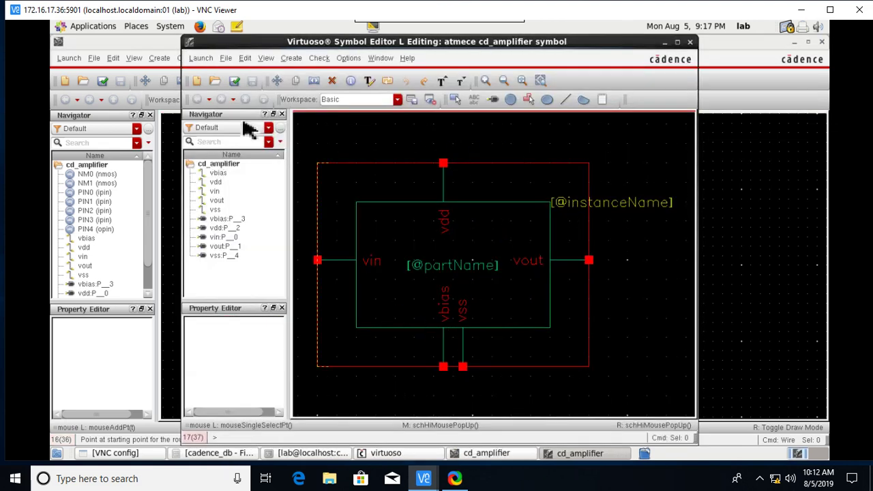
{"action": "left_click", "coordinate": [236, 82]}
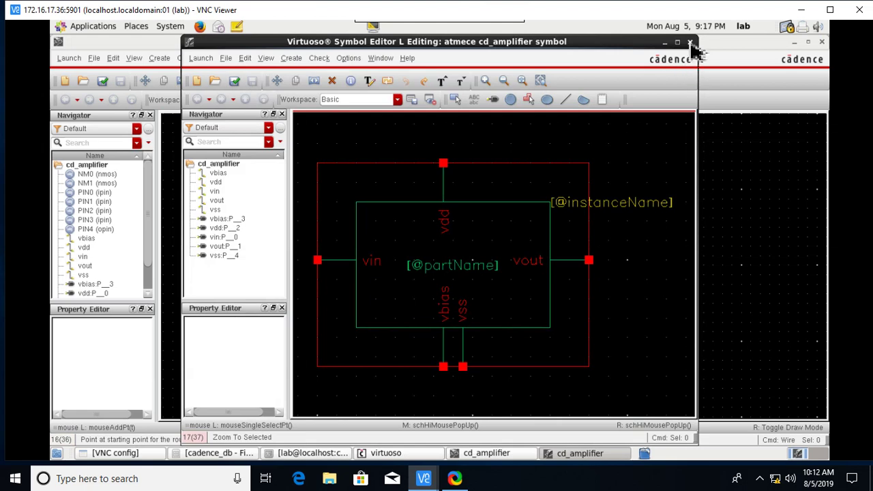
{"action": "left_click", "coordinate": [690, 43]}
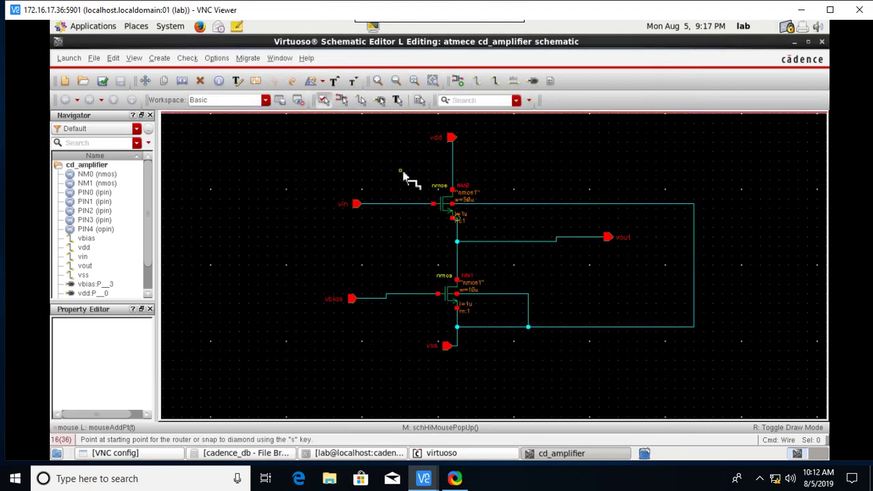
- Create a new schematic cell view named cd_amplifier_tb in the atmece library
{"action": "left_click", "coordinate": [95, 60]}
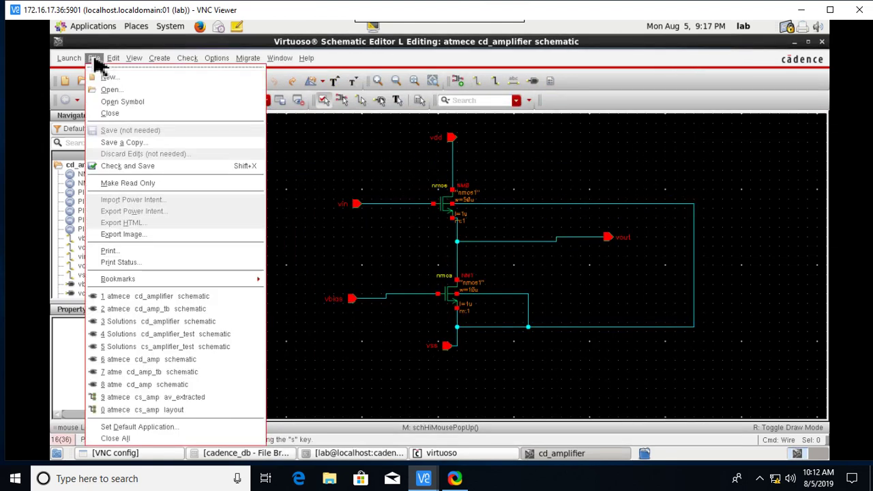
{"action": "left_click", "coordinate": [107, 77]}
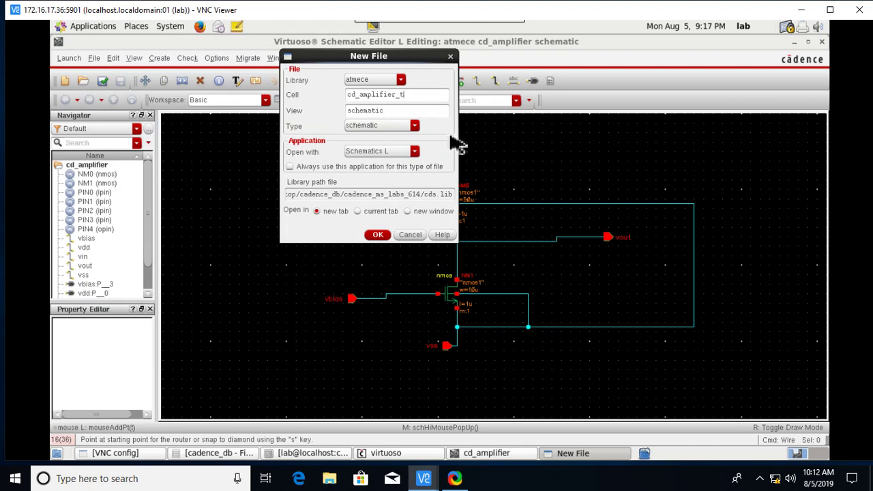
{"action": "left_click", "coordinate": [378, 234]}
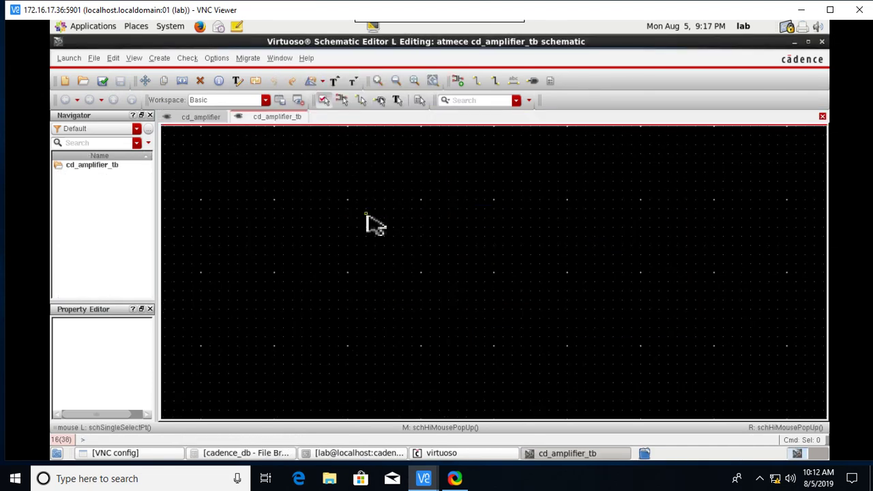
- Place the cd_amplifier symbol from the atmece library near the middle of the test bench schematic
{"action": "key", "text": "i"}
{"action": "left_click", "coordinate": [471, 77]}
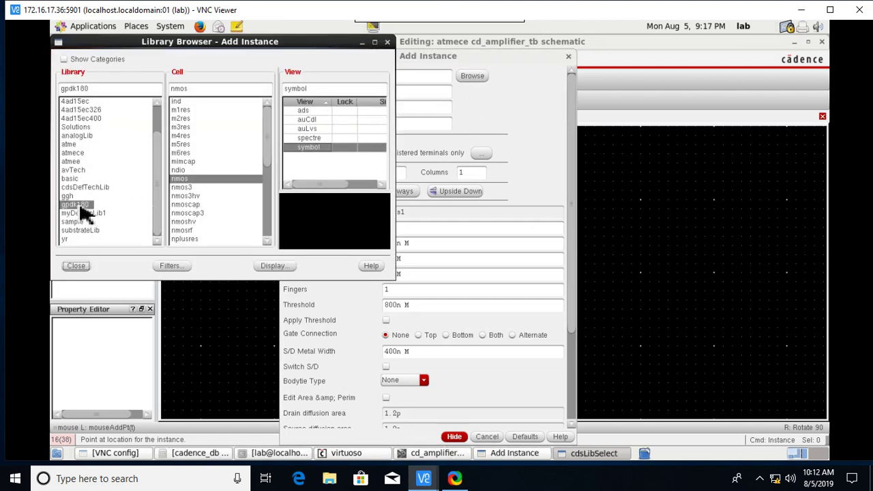
{"action": "left_click", "coordinate": [78, 154]}
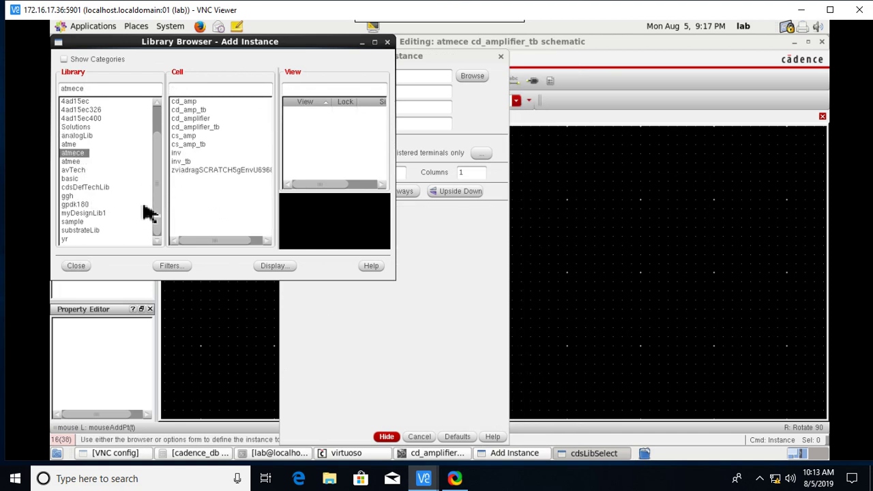
{"action": "left_click", "coordinate": [191, 119]}
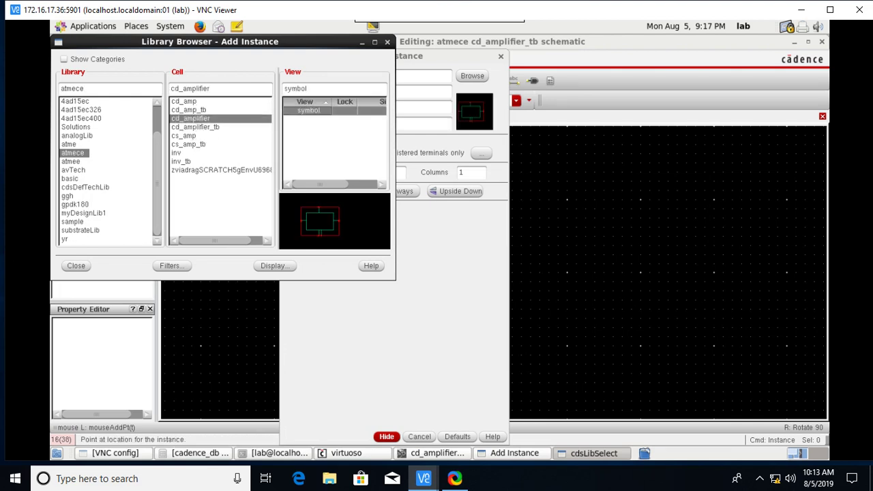
{"action": "left_click", "coordinate": [76, 266]}
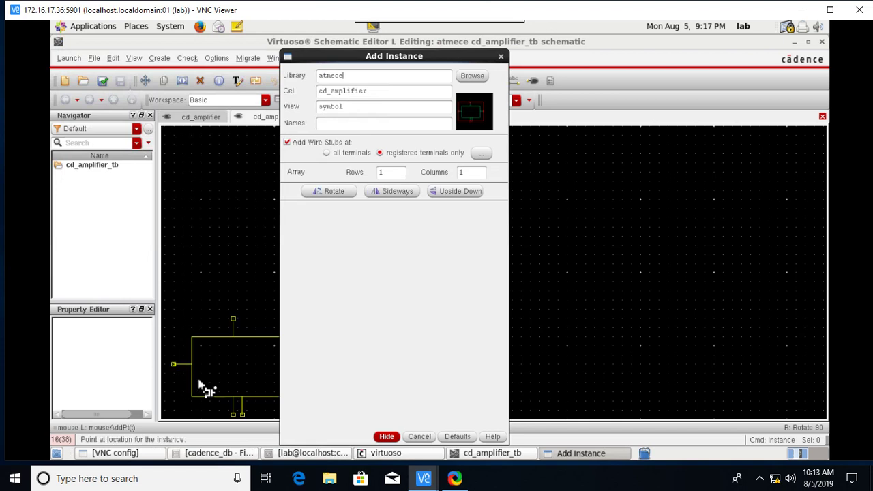
{"action": "left_click", "coordinate": [386, 436]}
{"action": "left_click", "coordinate": [397, 267]}
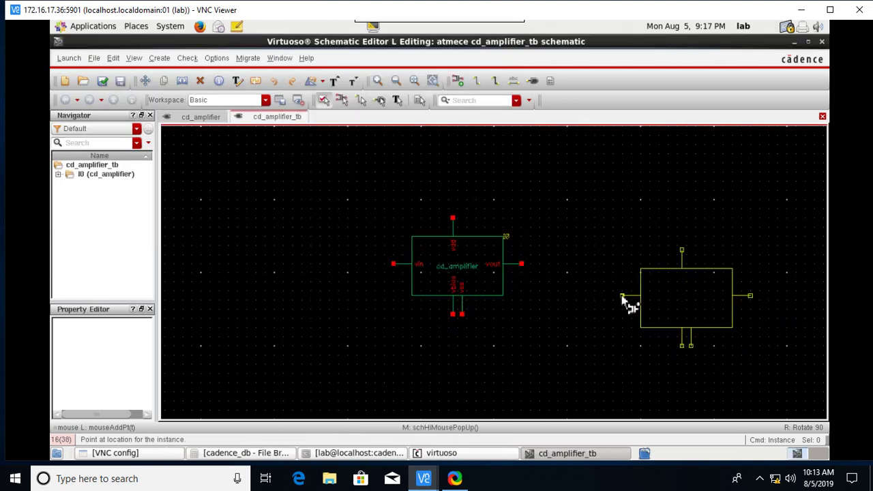
{"action": "key", "text": "Escape"}
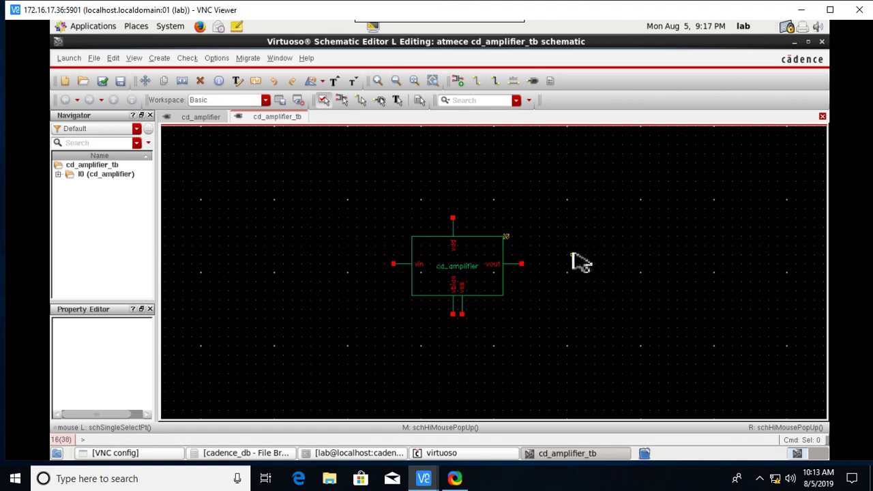
- Choose the vsin symbol from analogLib as the instance to place
{"action": "key", "text": "i"}
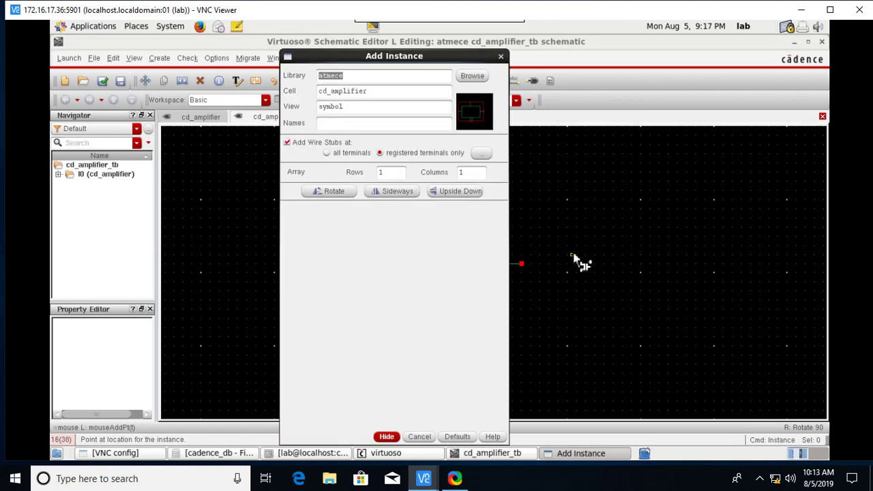
{"action": "left_click", "coordinate": [472, 75]}
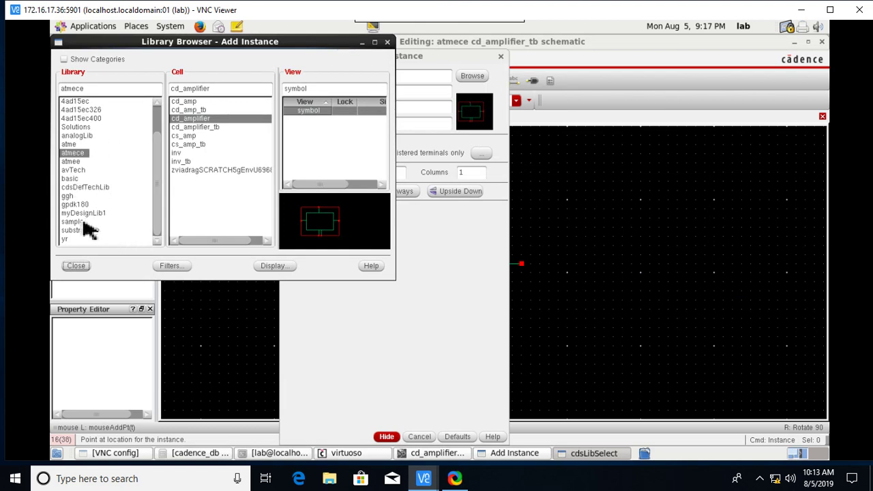
{"action": "left_click", "coordinate": [84, 138]}
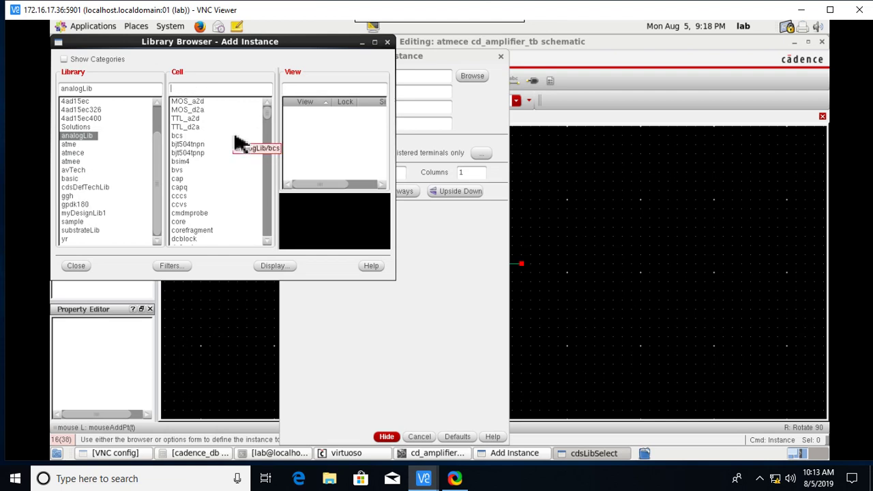
{"action": "type", "text": "vsin"}
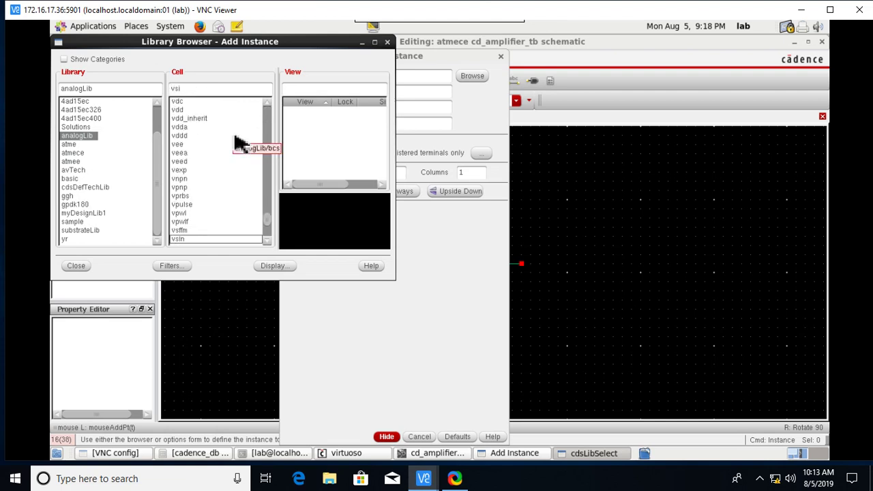
{"action": "left_click", "coordinate": [81, 267]}
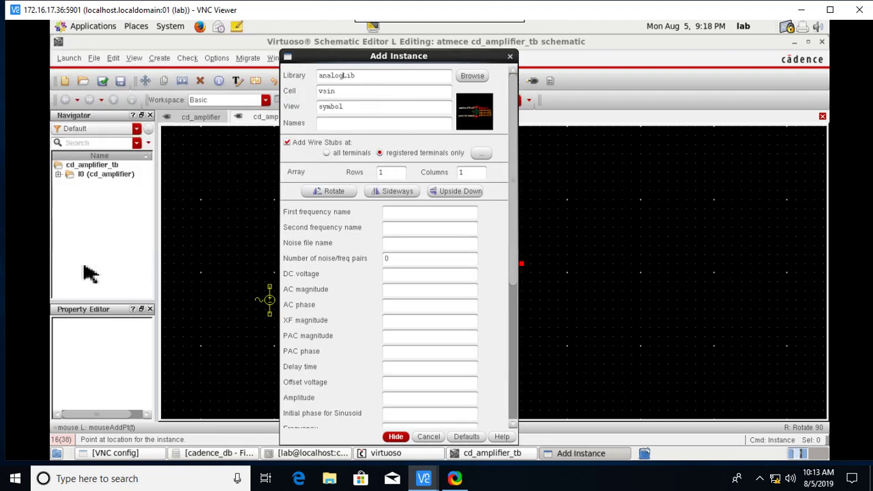
- Place the vsin source to the left of the amplifier with AC magnitude 1 V, offset 0 V, amplitude 5m and frequency 1K
{"action": "left_click", "coordinate": [419, 291]}
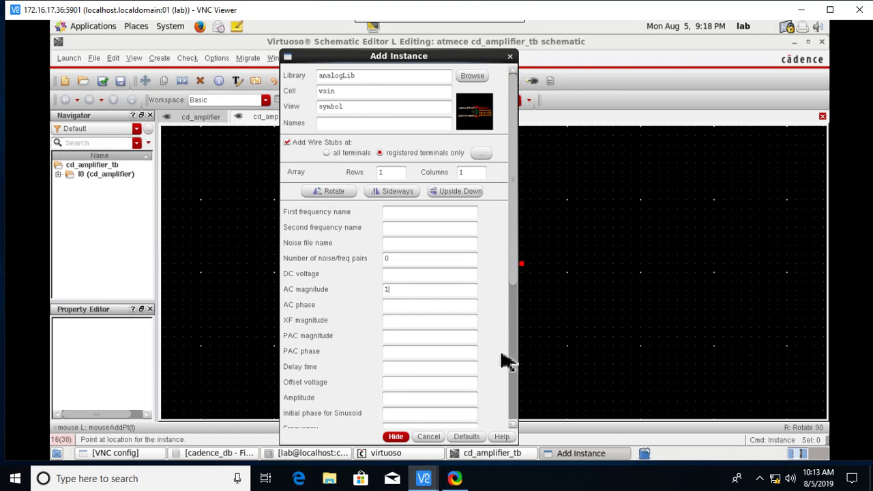
{"action": "scroll", "coordinate": [415, 381], "scroll_direction": "down", "scroll_amount": 1}
{"action": "type", "text": "V"}
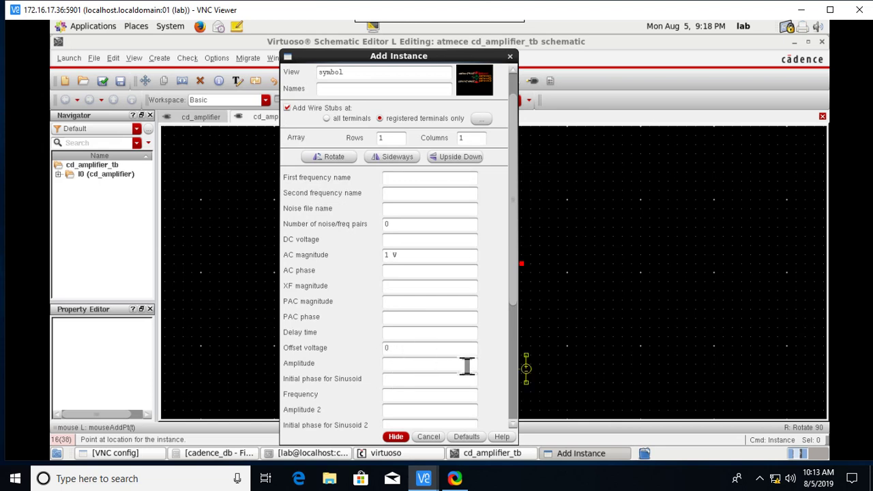
{"action": "left_click", "coordinate": [408, 366]}
{"action": "scroll", "coordinate": [508, 409], "scroll_direction": "down", "scroll_amount": 1}
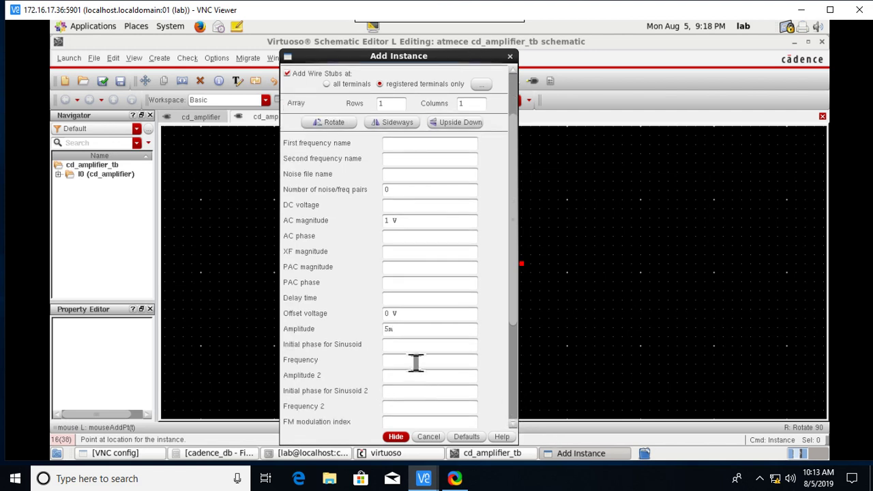
{"action": "left_click", "coordinate": [409, 360]}
{"action": "left_click", "coordinate": [396, 437]}
{"action": "left_click", "coordinate": [318, 280]}
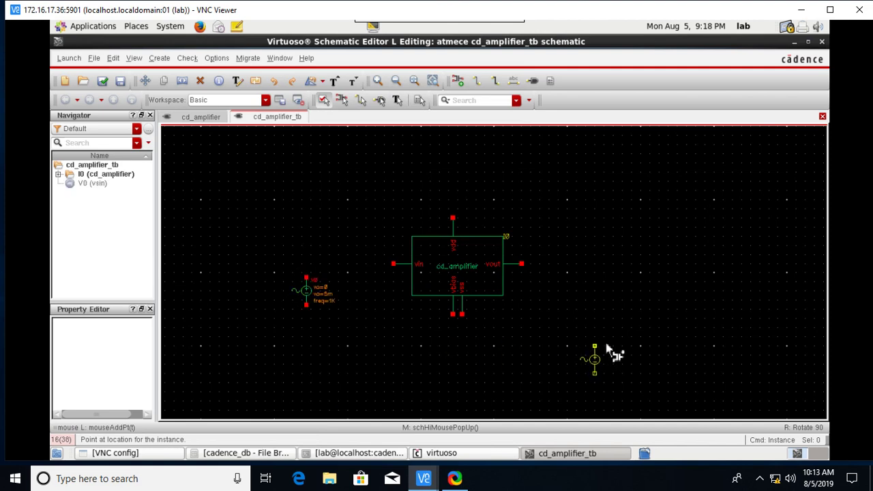
{"action": "key", "text": "Escape"}
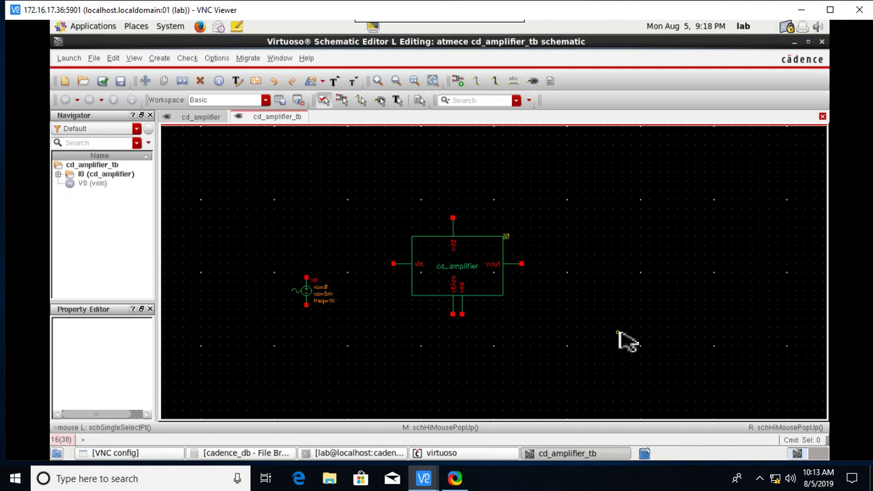
- Place an analogLib vdc source with a DC voltage of 2.5 V, rotated horizontally, above and slightly right of the amplifier
{"action": "key", "text": "i"}
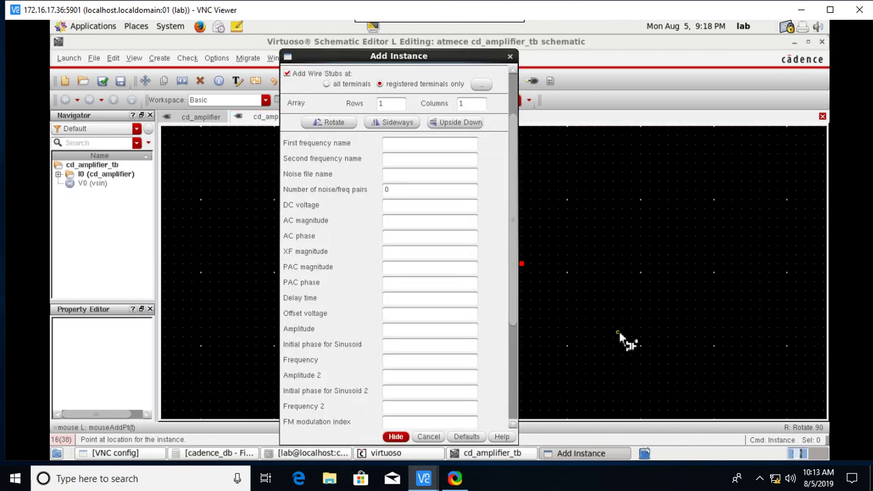
{"action": "double_click", "coordinate": [363, 96]}
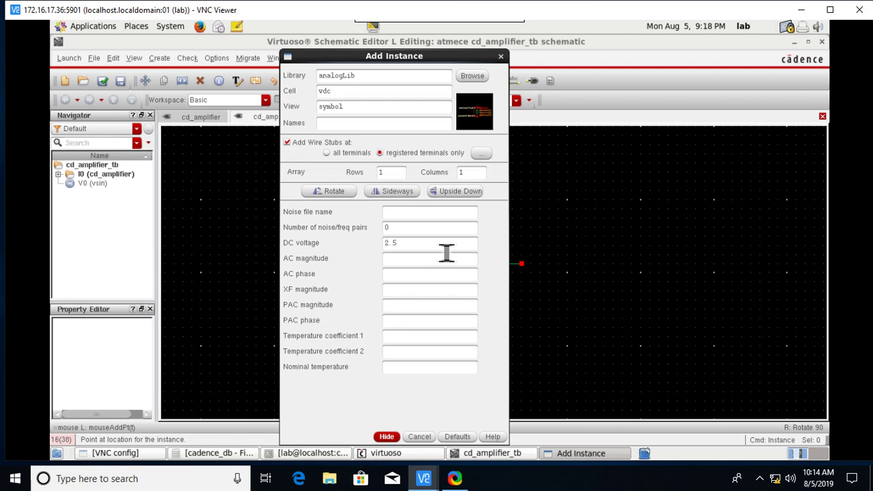
{"action": "left_click", "coordinate": [387, 437]}
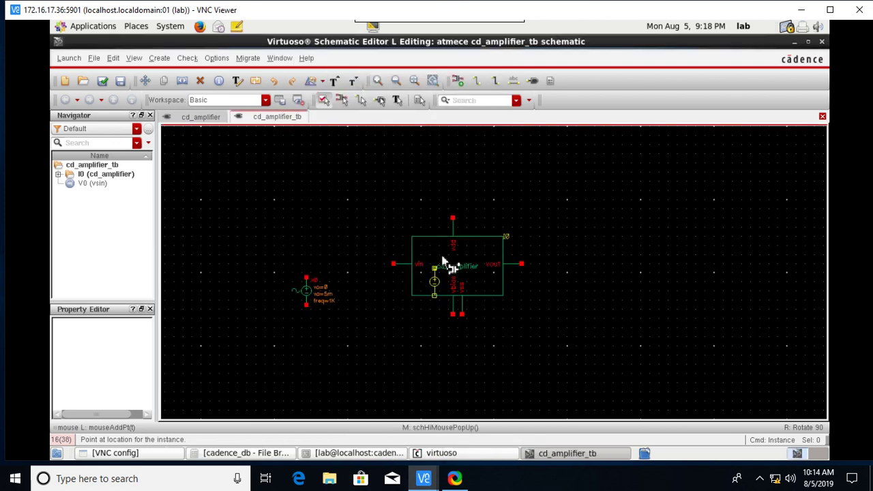
{"action": "right_click", "coordinate": [515, 164]}
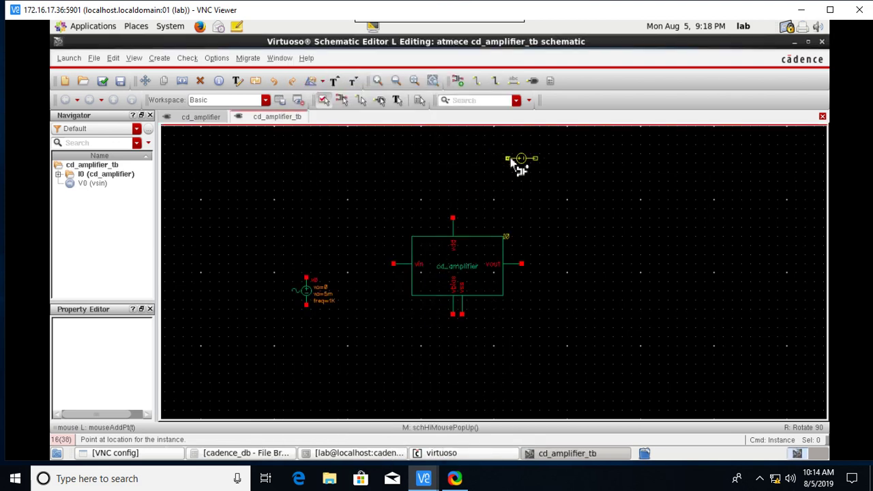
{"action": "left_click", "coordinate": [515, 164]}
- Place two more 2.5 V vdc sources upright below the amplifier, one on each side of its vbias and vss pins
{"action": "right_click", "coordinate": [453, 368]}
{"action": "right_click", "coordinate": [455, 374]}
{"action": "right_click", "coordinate": [462, 380]}
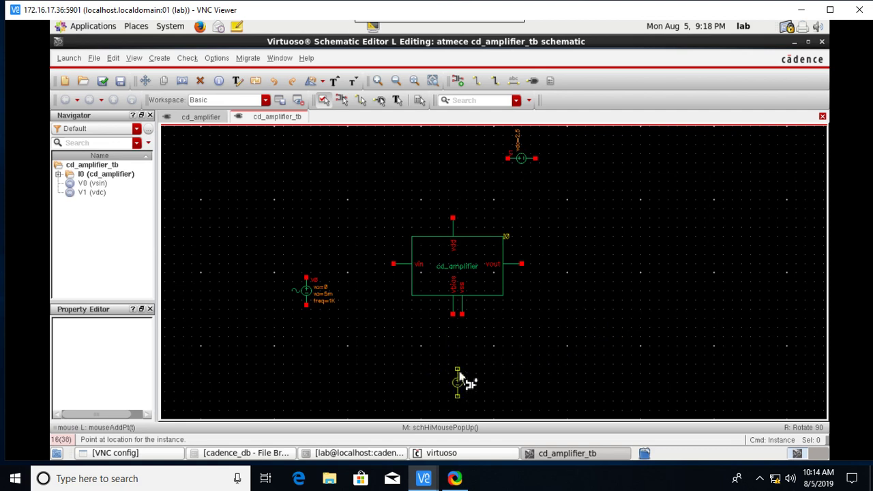
{"action": "left_click", "coordinate": [420, 368]}
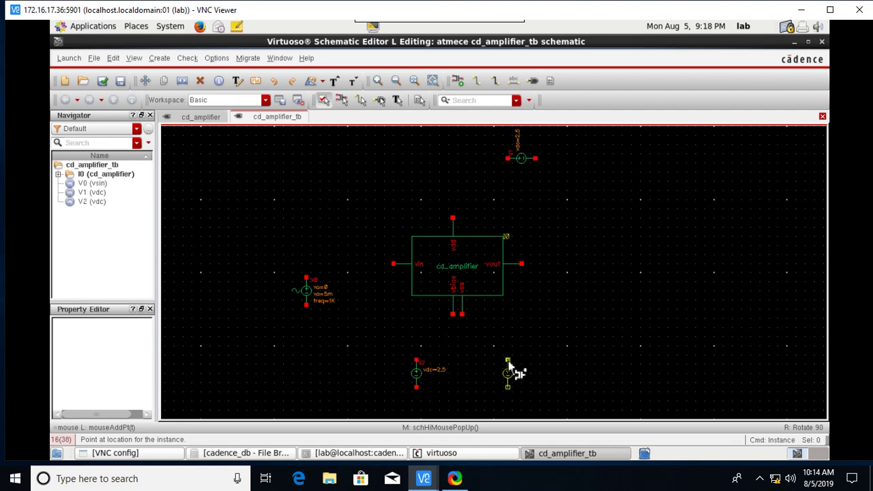
{"action": "left_click", "coordinate": [519, 367]}
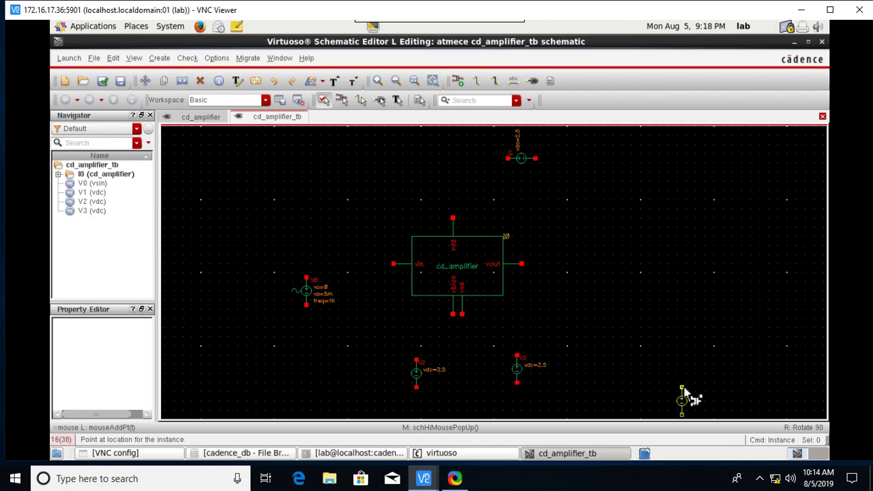
{"action": "key", "text": "Escape"}
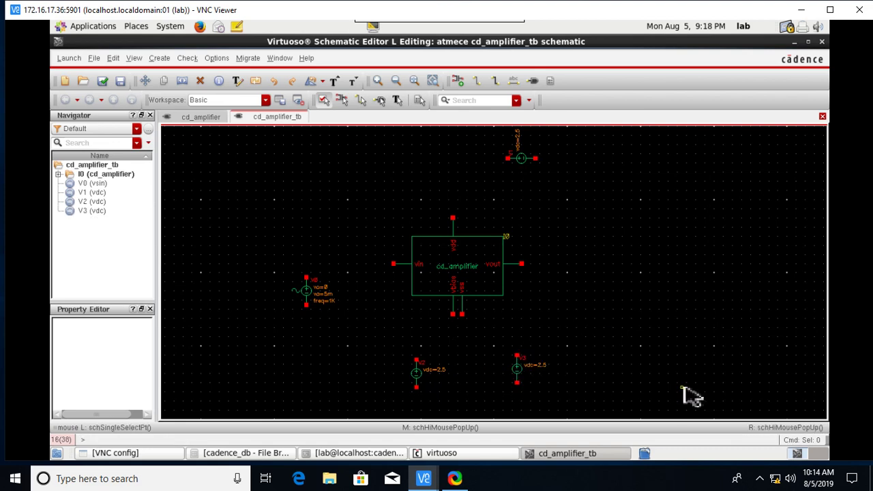
- Set the DC voltage of the vdc source at the lower right of the amplifier to -2.5 V
{"action": "left_click", "coordinate": [521, 376]}
{"action": "key", "text": "q"}
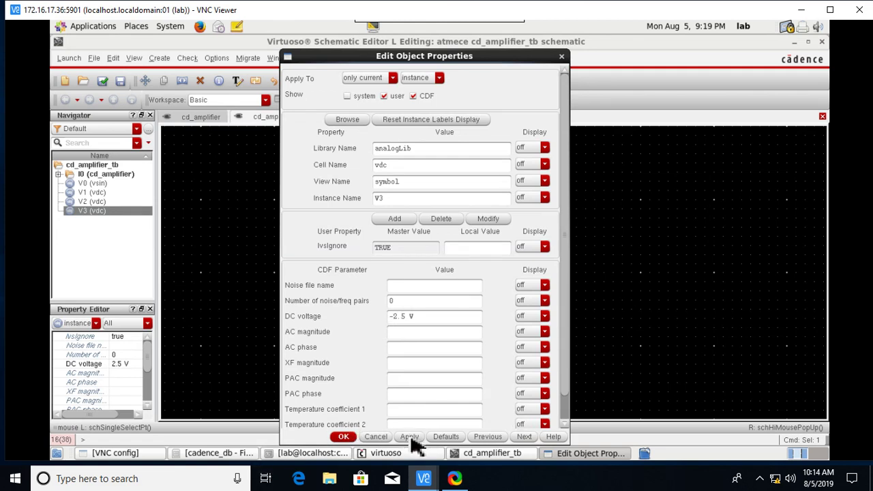
{"action": "left_click", "coordinate": [343, 436]}
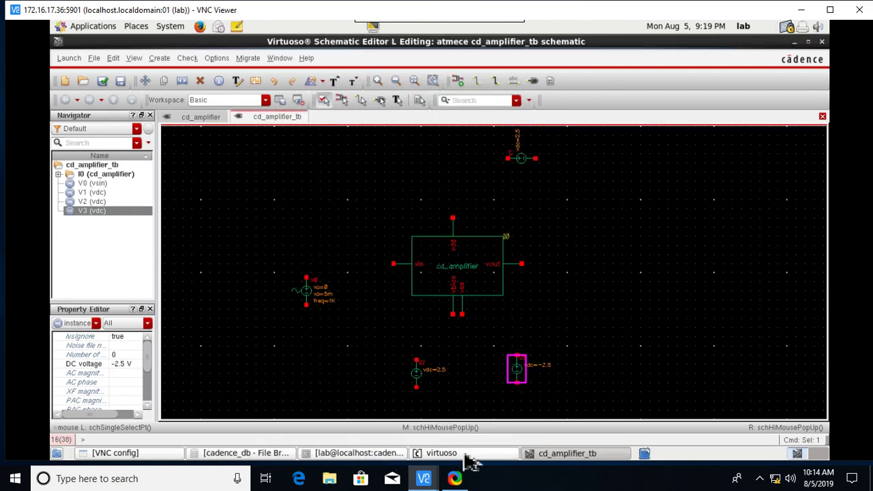
{"action": "left_click", "coordinate": [648, 372]}
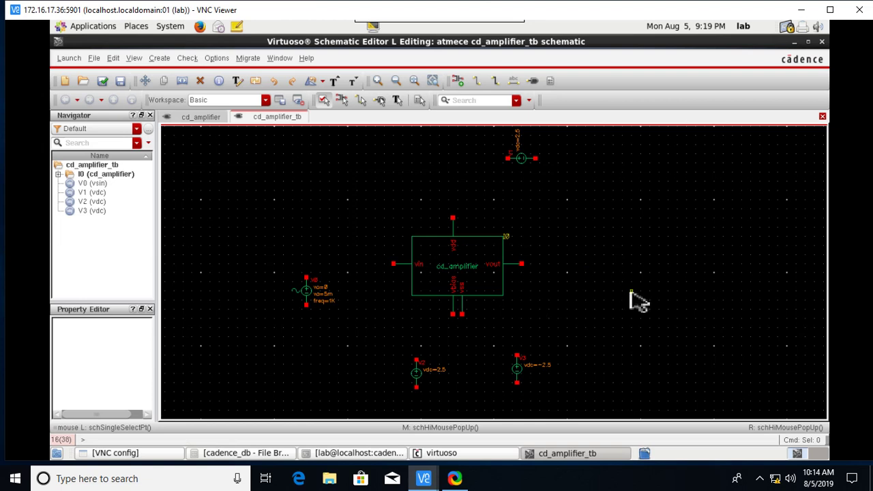
- Place an output pin named vout to the right of the amplifier, level with its vout terminal
{"action": "key", "text": "i"}
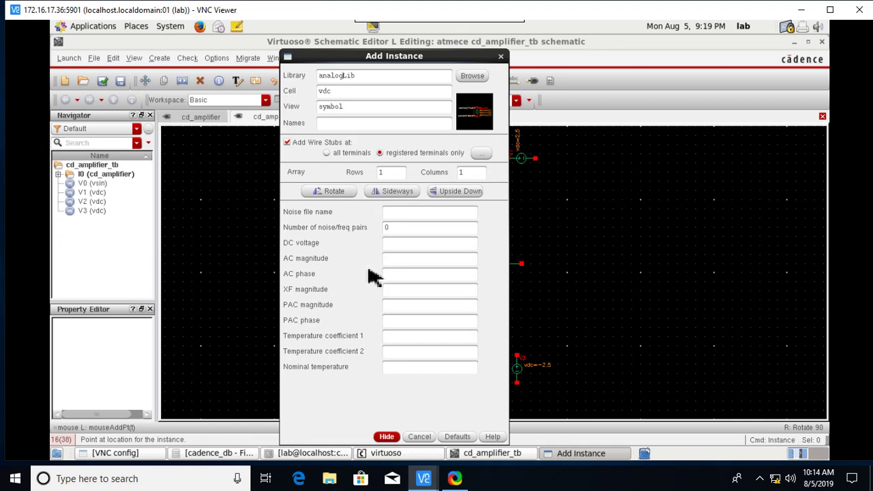
{"action": "left_click", "coordinate": [501, 56]}
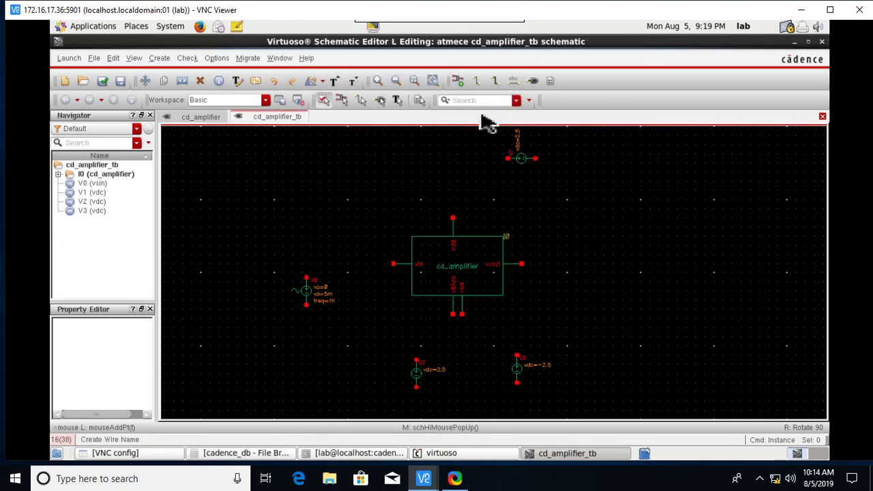
{"action": "key", "text": "p"}
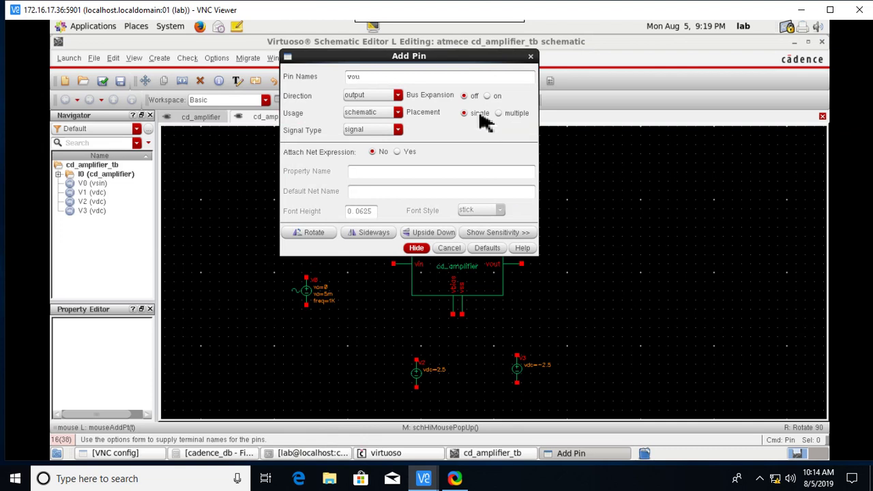
{"action": "type", "text": "vout"}
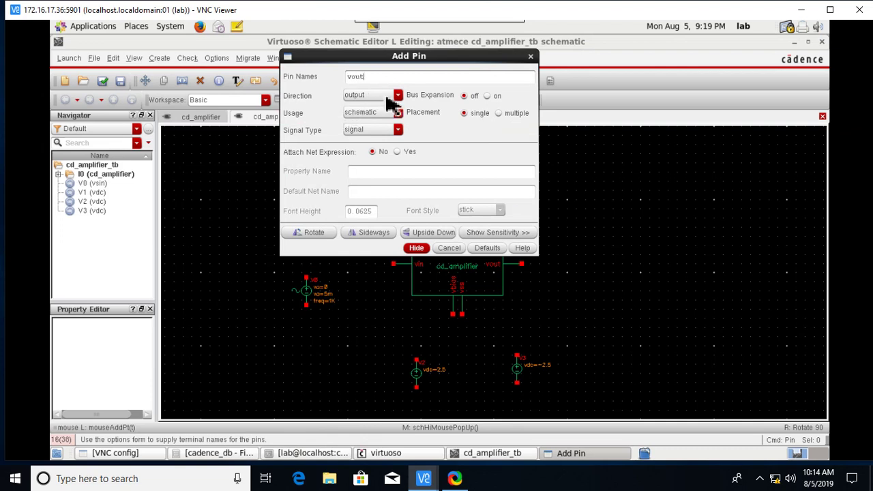
{"action": "left_click", "coordinate": [418, 248]}
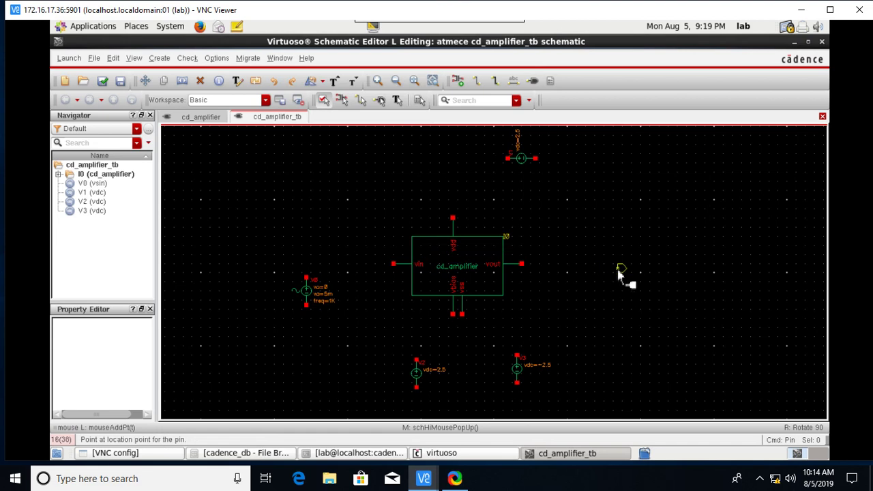
{"action": "left_click", "coordinate": [623, 273]}
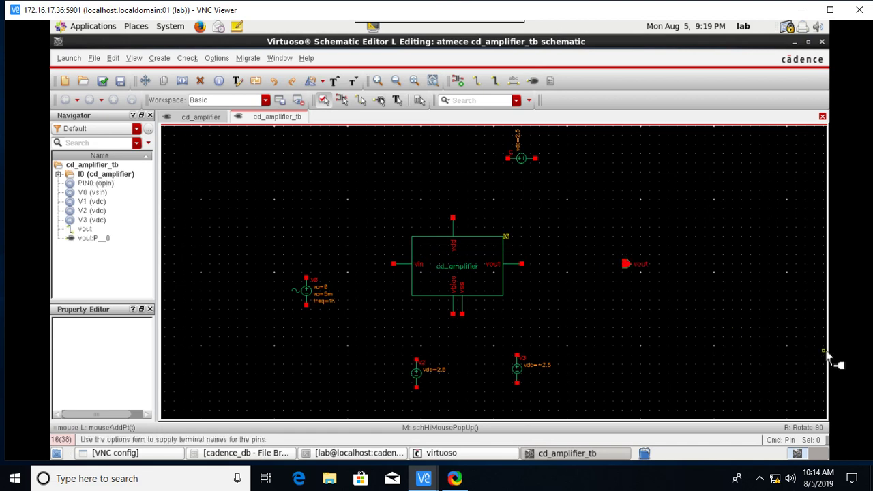
{"action": "key", "text": "Escape"}
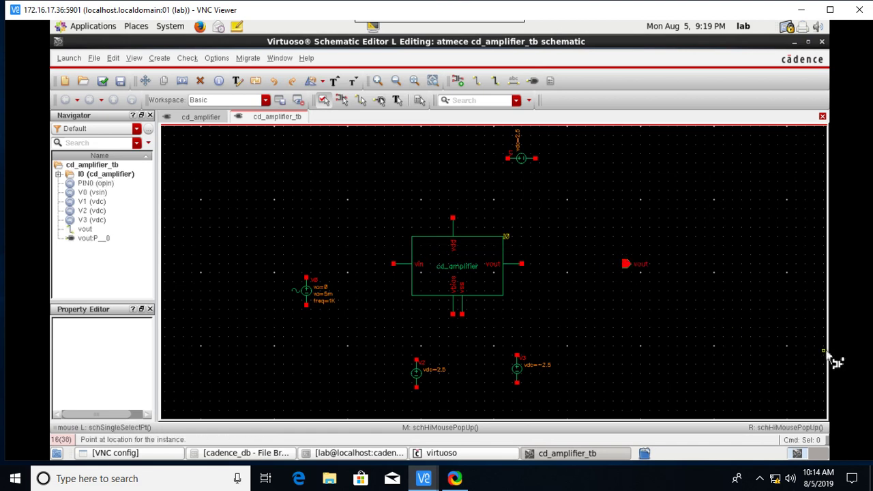
- Place four analogLib gnd symbols: one right of the upper vdc source and one below each of the lower vdc sources and the sine source
{"action": "key", "text": "i"}
{"action": "key", "text": "Tab"}
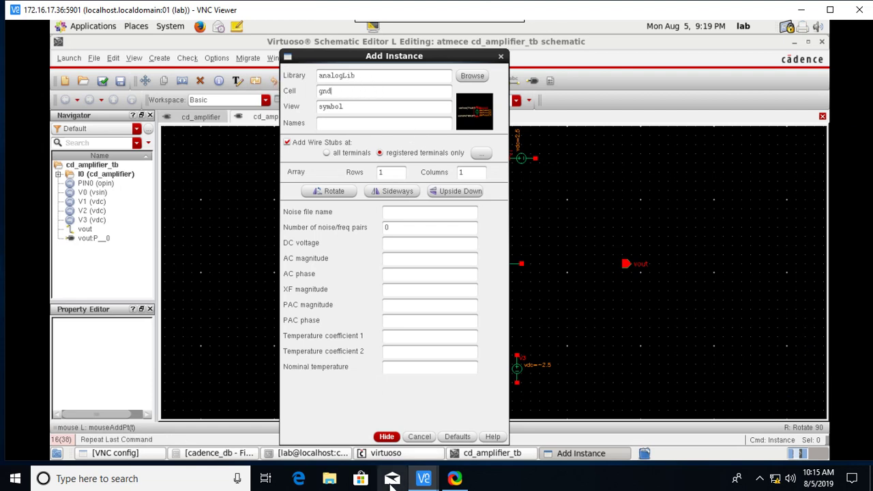
{"action": "left_click", "coordinate": [386, 436]}
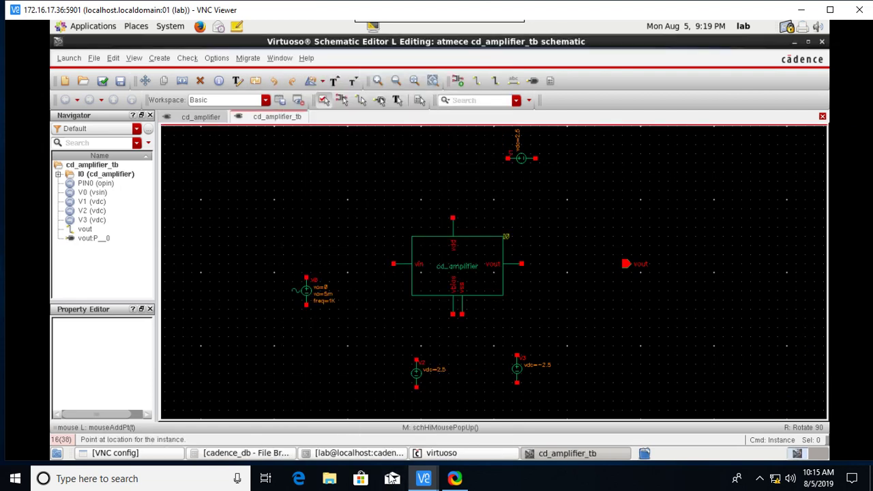
{"action": "left_click", "coordinate": [595, 176]}
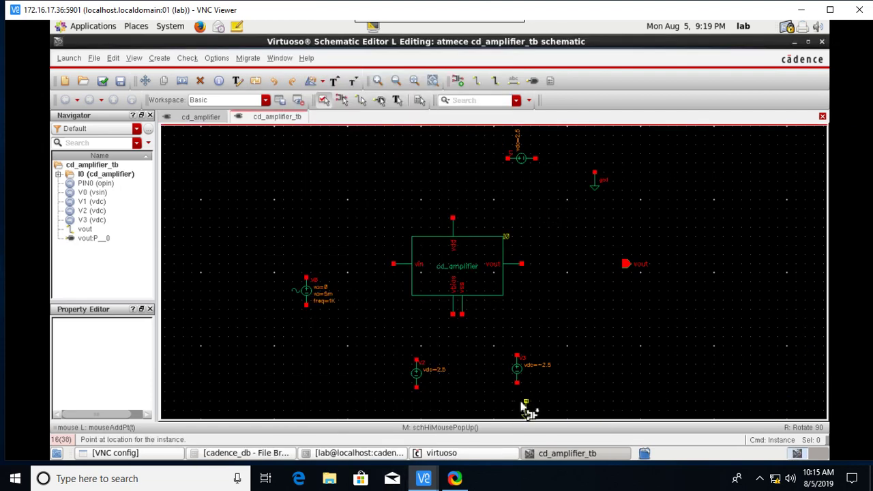
{"action": "left_click", "coordinate": [417, 405]}
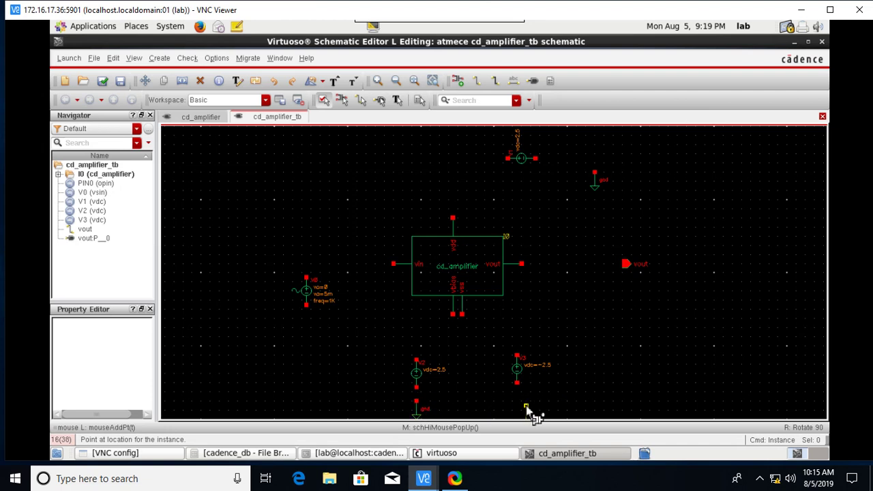
{"action": "left_click", "coordinate": [521, 403]}
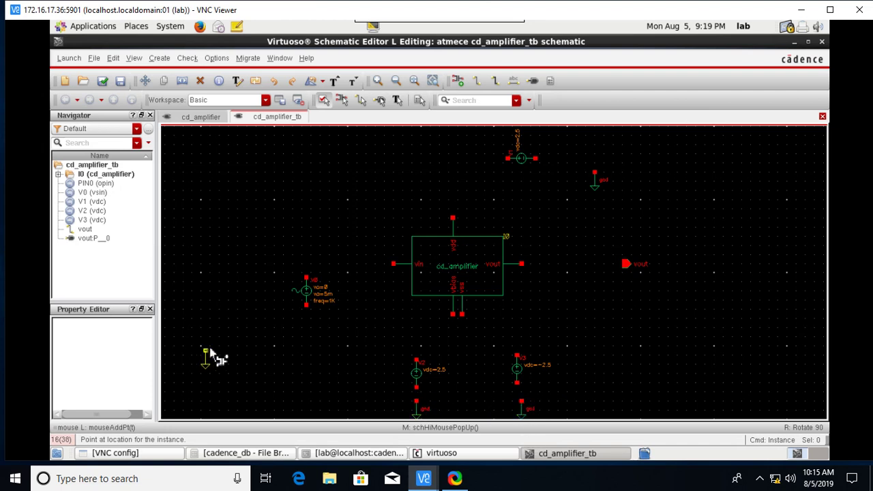
{"action": "left_click", "coordinate": [304, 355]}
{"action": "key", "text": "Escape"}
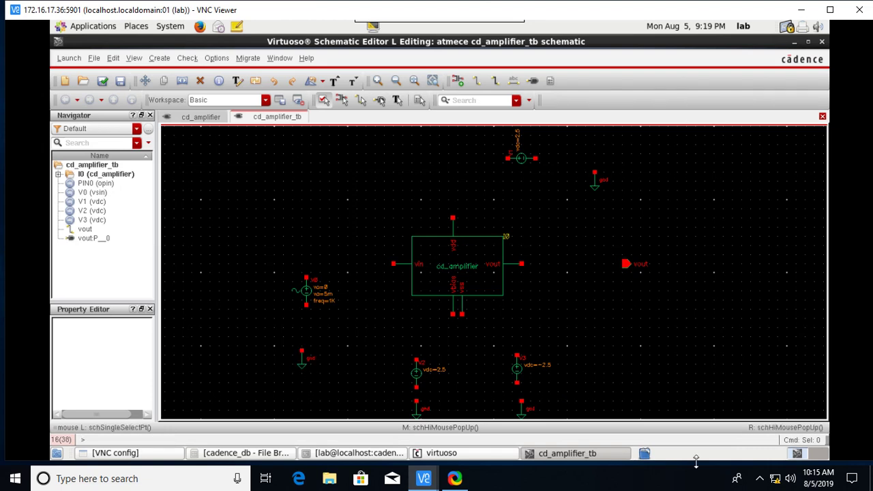
- Wire the sine source's upper terminal to the amplifier's vin and its lower terminal to the ground below it
{"action": "left_click", "coordinate": [479, 87]}
{"action": "left_click", "coordinate": [306, 277]}
{"action": "key", "text": "Escape"}
{"action": "left_click", "coordinate": [301, 351]}
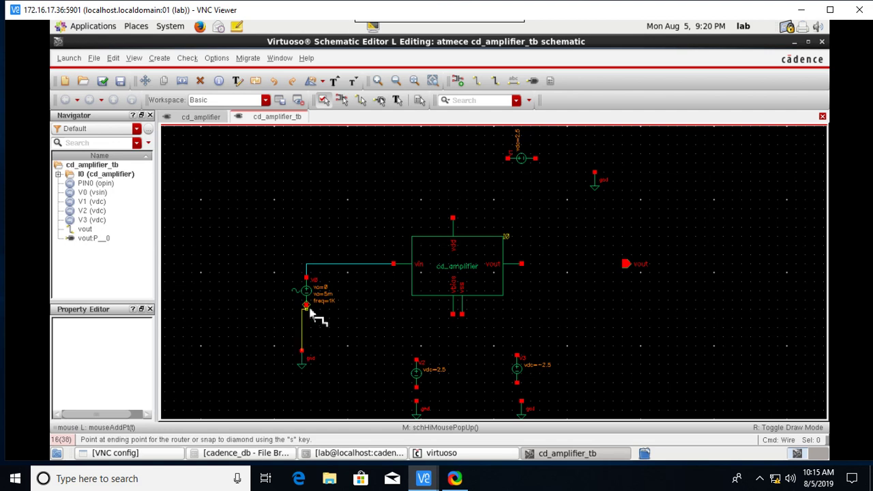
{"action": "left_click", "coordinate": [306, 305]}
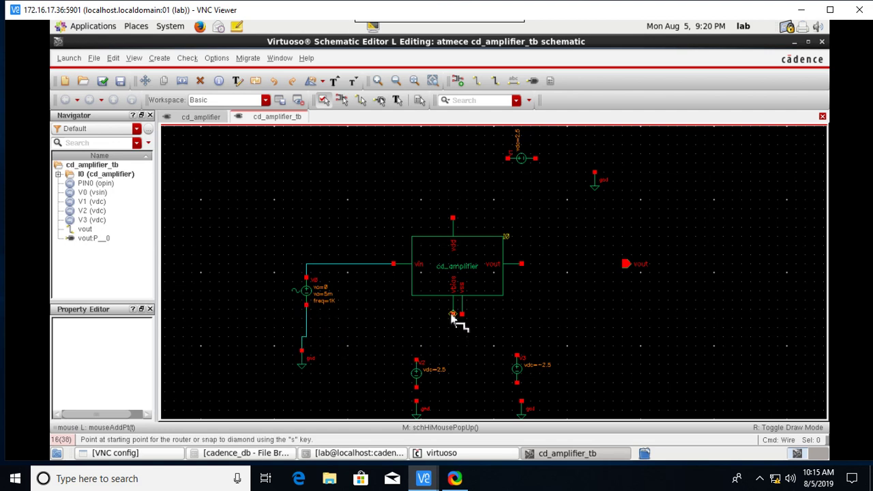
- Wire vbias to the lower 2.5 V source, vss to the -2.5 V source, and vdd to the upper vdc source
{"action": "left_click", "coordinate": [453, 315]}
{"action": "left_click", "coordinate": [416, 360]}
{"action": "left_click", "coordinate": [462, 315]}
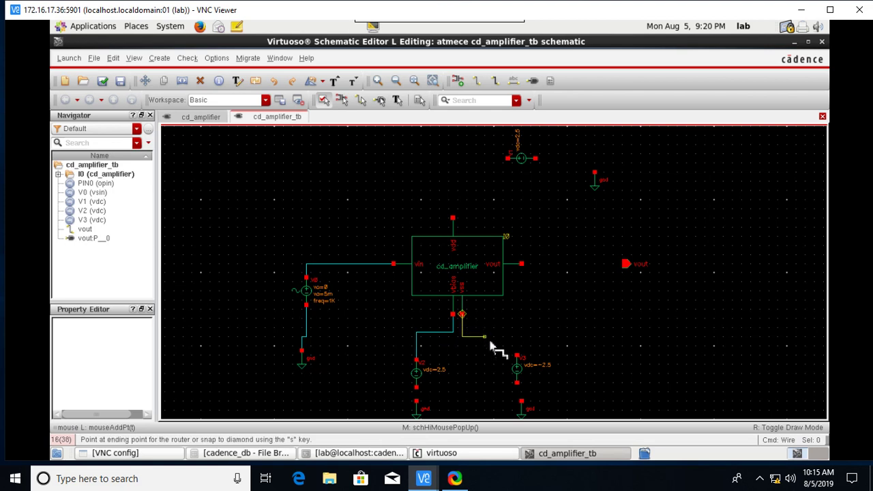
{"action": "left_click", "coordinate": [521, 365]}
{"action": "left_click", "coordinate": [453, 219]}
{"action": "left_click", "coordinate": [508, 159]}
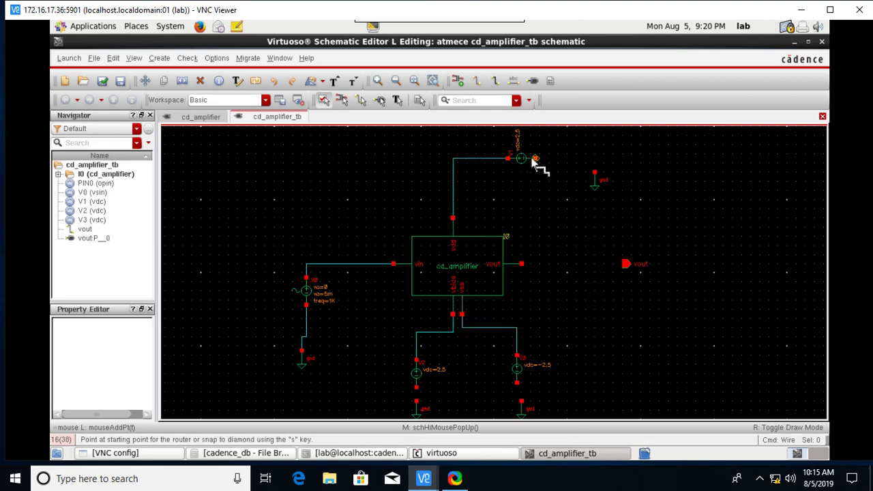
- Wire the upper vdc source's free terminal to its ground and the amplifier's vout terminal to the vout pin
{"action": "left_click", "coordinate": [536, 159]}
{"action": "left_click", "coordinate": [595, 173]}
{"action": "left_click", "coordinate": [522, 264]}
{"action": "left_click", "coordinate": [626, 264]}
{"action": "key", "text": "Escape"}
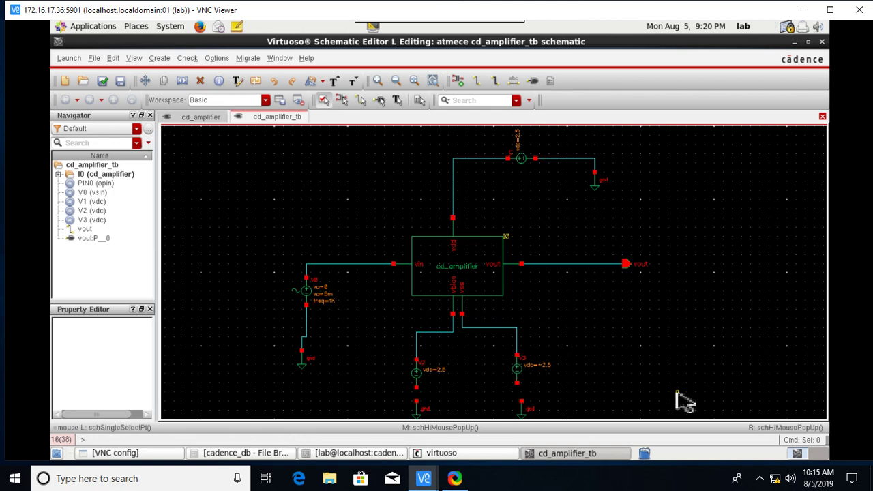
- Wire the lower terminals of the two vdc sources below the amplifier to their ground symbols
{"action": "scroll", "coordinate": [512, 351], "scroll_direction": "down", "scroll_amount": 2}
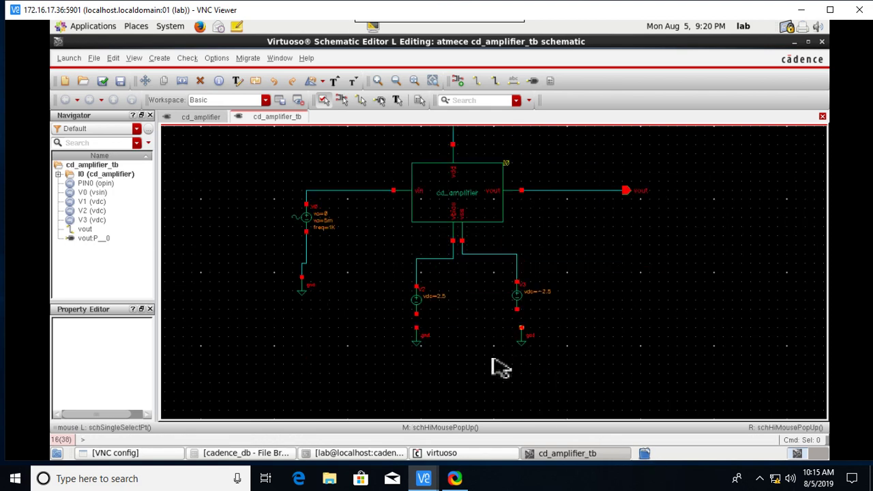
{"action": "left_click", "coordinate": [477, 82]}
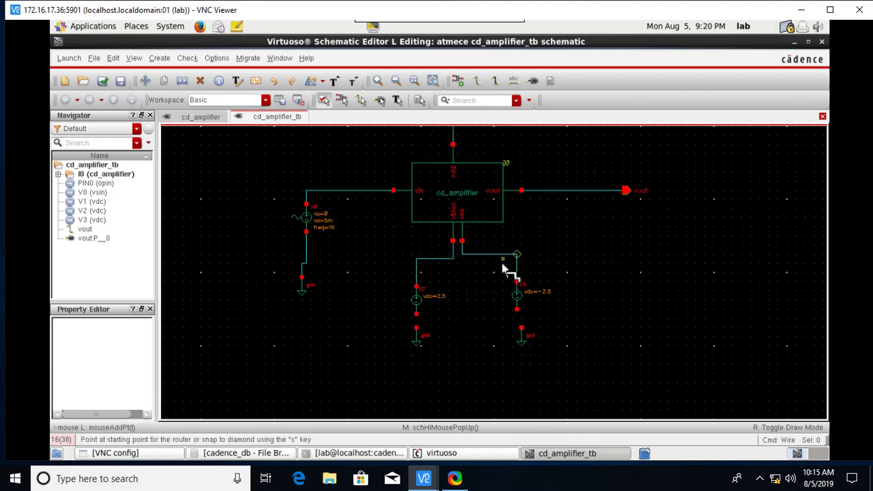
{"action": "left_click", "coordinate": [516, 310]}
{"action": "left_click", "coordinate": [521, 329]}
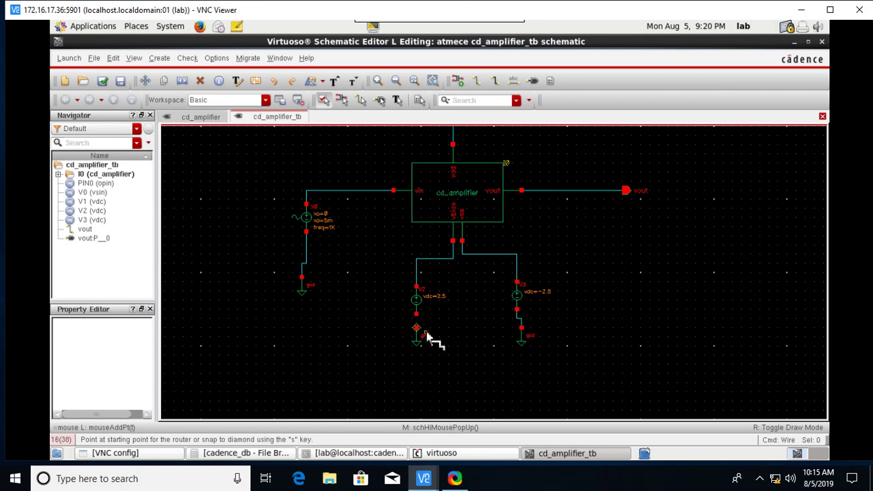
{"action": "left_click", "coordinate": [417, 327]}
{"action": "left_click", "coordinate": [417, 342]}
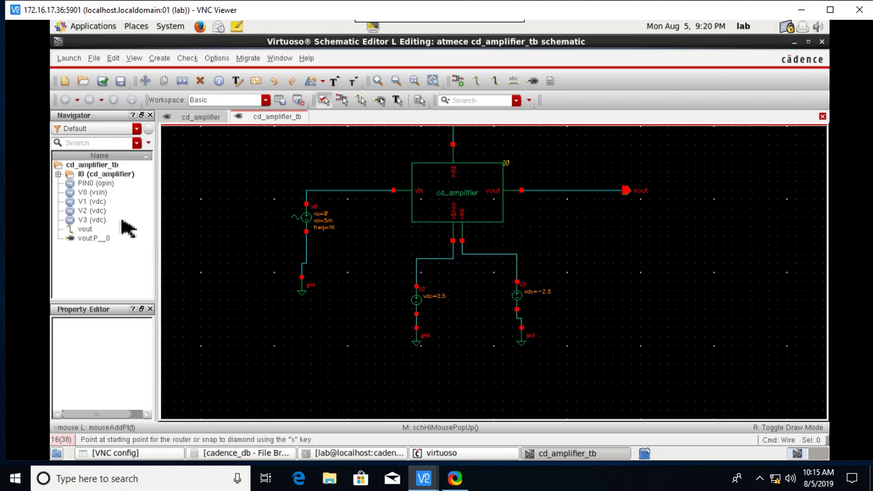
- Check and save the cd_amplifier_tb schematic, and leave the wire command
{"action": "left_click", "coordinate": [104, 80]}
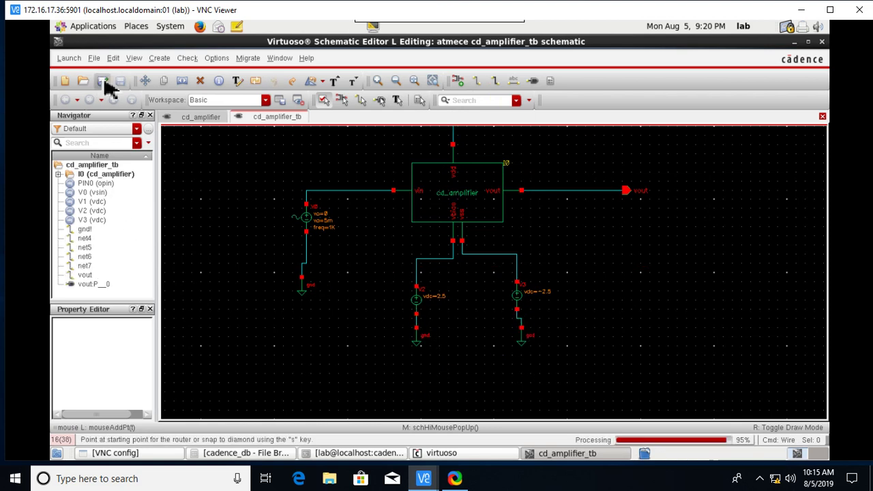
{"action": "scroll", "coordinate": [607, 252], "scroll_direction": "up", "scroll_amount": 2}
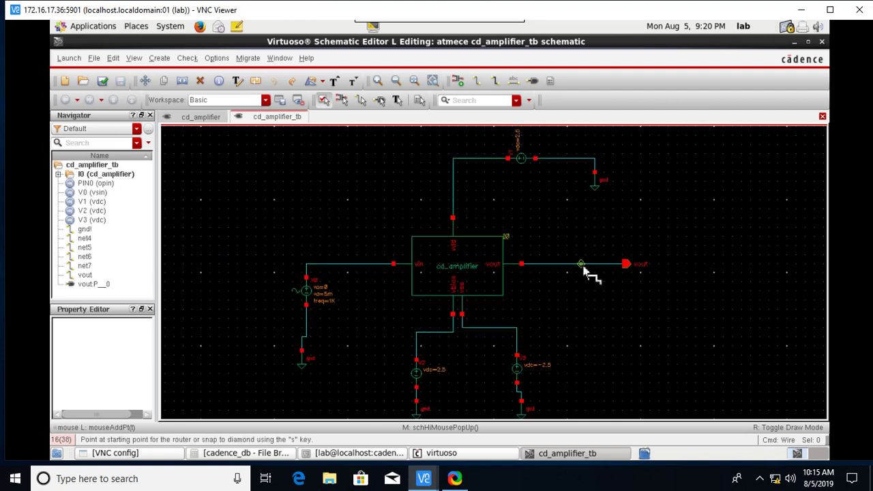
{"action": "key", "text": "Escape"}
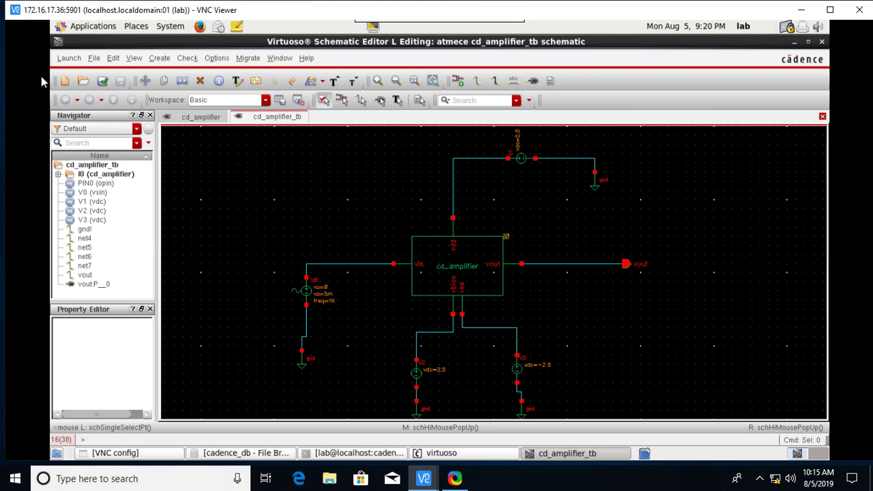
- Launch ADE L and add a transient analysis with a stop time of 5m and moderate accuracy
{"action": "left_click", "coordinate": [69, 58]}
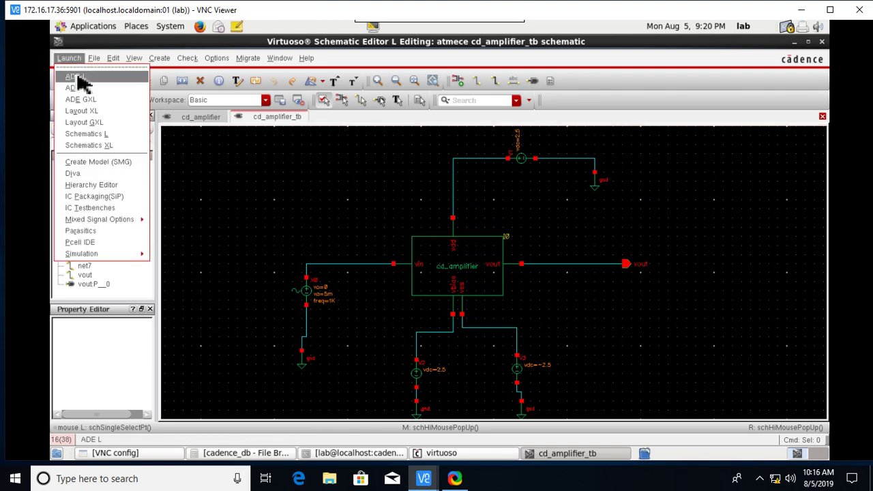
{"action": "left_click", "coordinate": [75, 77]}
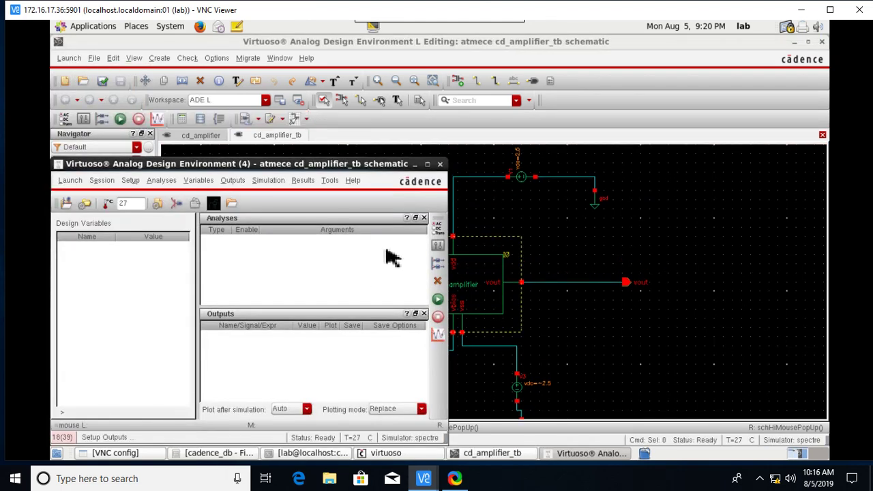
{"action": "left_click", "coordinate": [439, 235]}
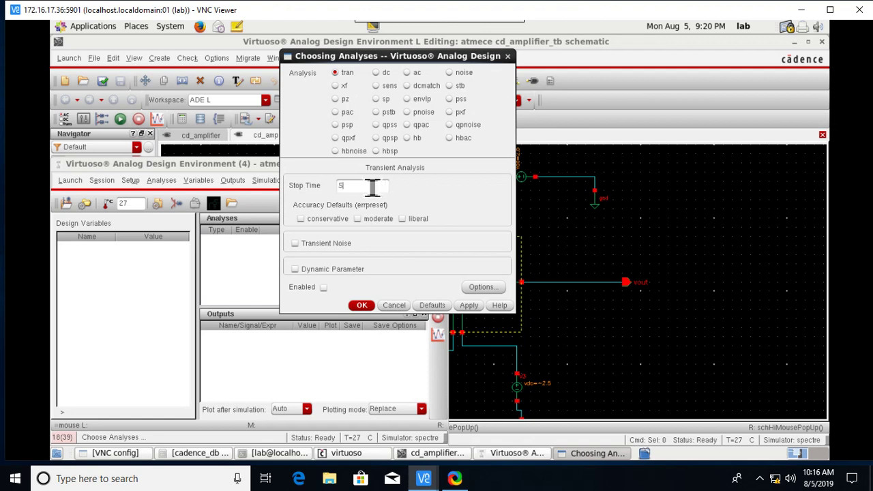
{"action": "left_click", "coordinate": [367, 221]}
{"action": "left_click", "coordinate": [363, 306]}
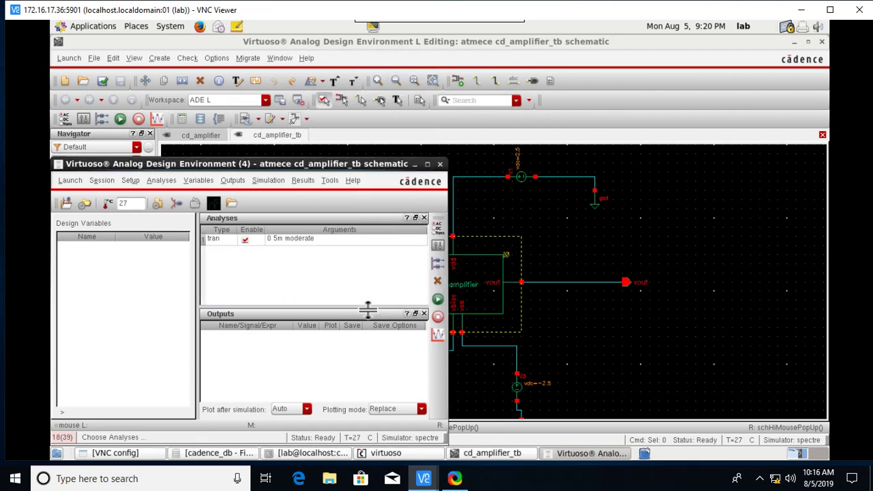
- Set up a DC analysis that saves the operating point and sweeps the sine source's DC voltage parameter from -5 to 5
{"action": "left_click", "coordinate": [438, 226]}
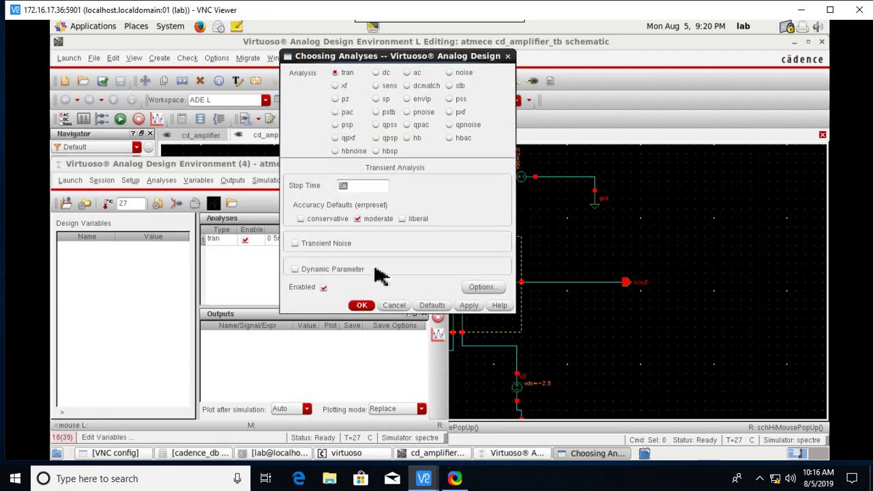
{"action": "left_click", "coordinate": [379, 73]}
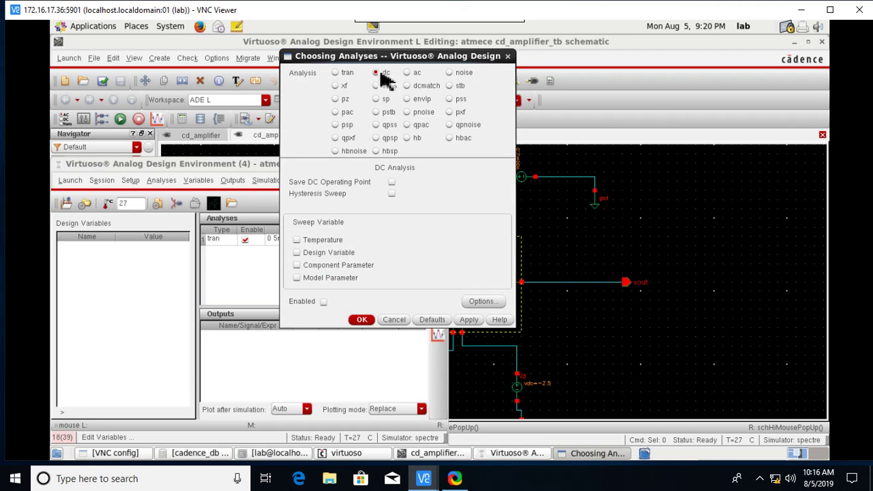
{"action": "left_click", "coordinate": [391, 183]}
{"action": "left_click", "coordinate": [296, 265]}
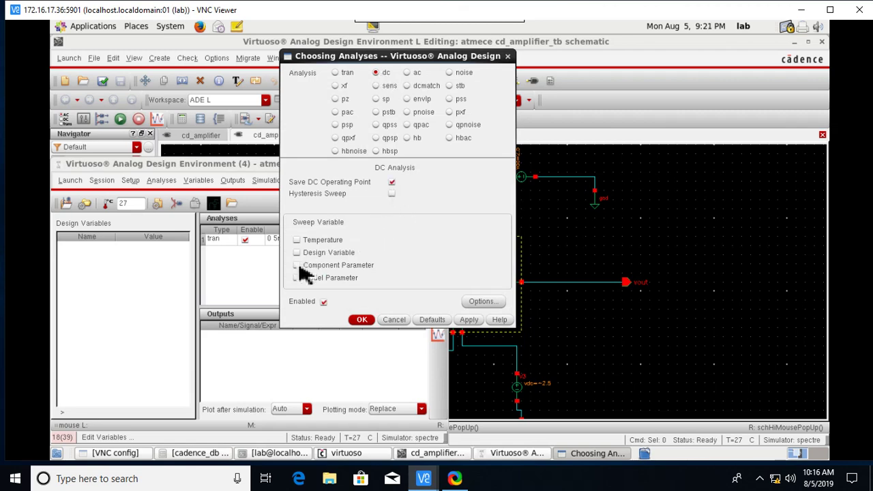
{"action": "left_click", "coordinate": [411, 251]}
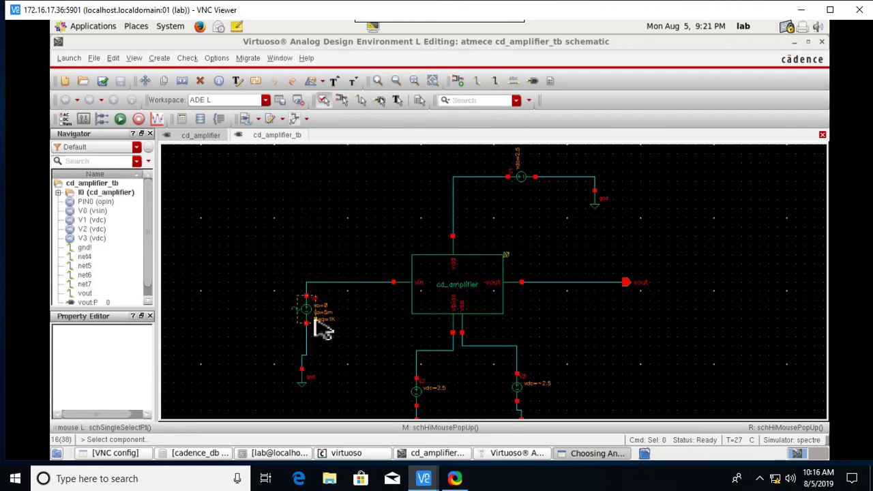
{"action": "left_click", "coordinate": [307, 318]}
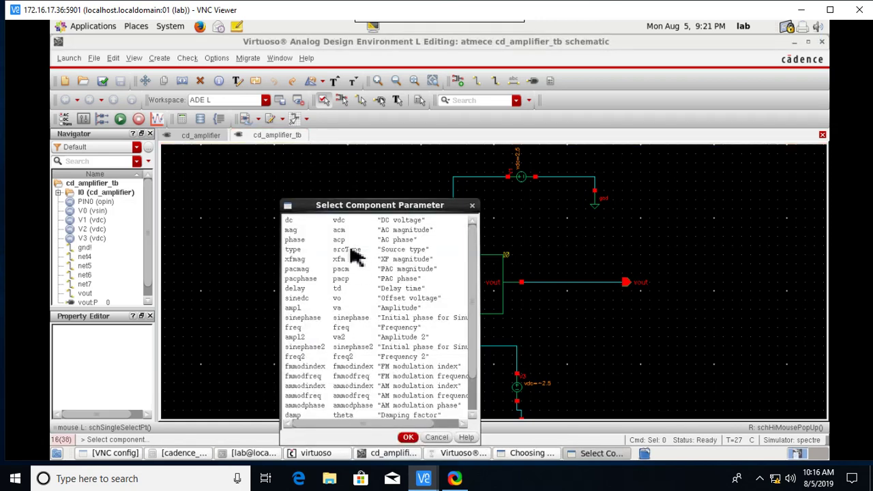
{"action": "double_click", "coordinate": [346, 222]}
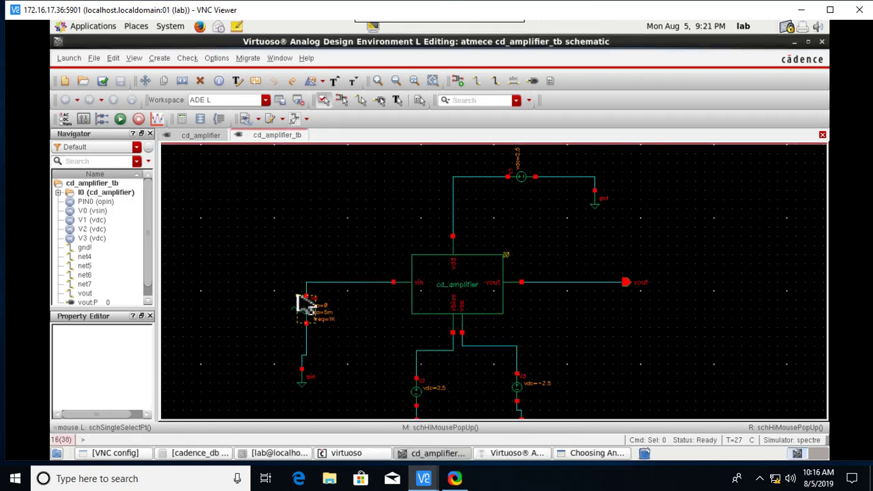
{"action": "left_click", "coordinate": [596, 453]}
{"action": "left_click", "coordinate": [405, 325]}
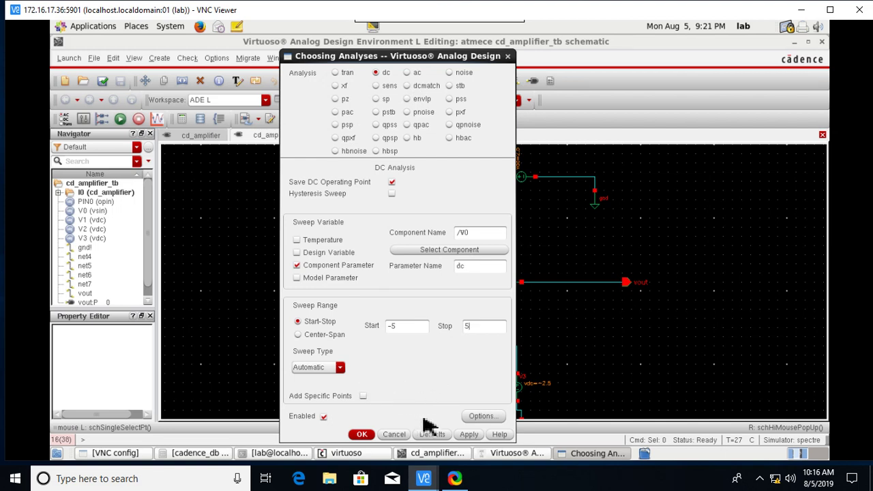
- Add an AC analysis sweeping frequency from 150 to 100M, logarithmic with 20 points per decade, and accept the analyses
{"action": "left_click", "coordinate": [407, 73]}
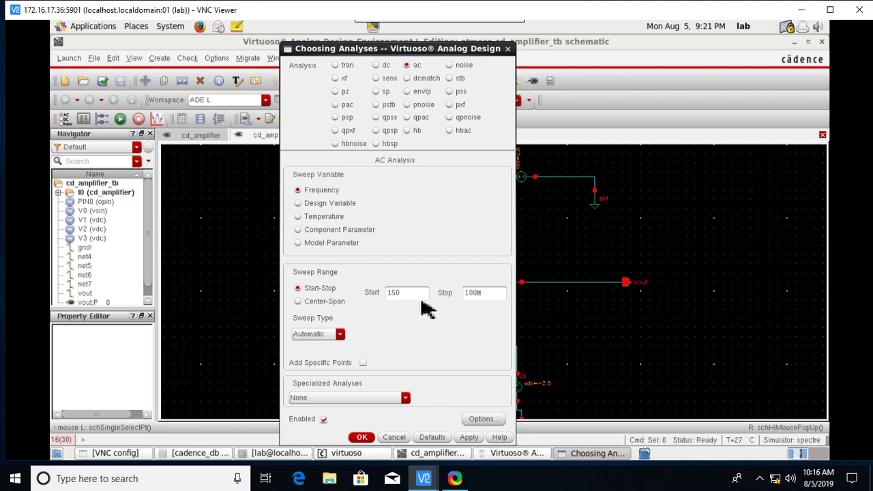
{"action": "left_click", "coordinate": [340, 334]}
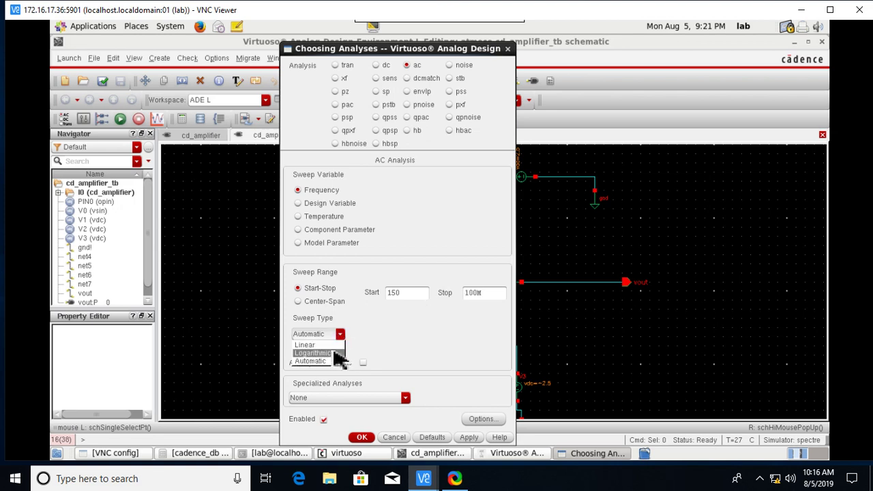
{"action": "left_click", "coordinate": [348, 364]}
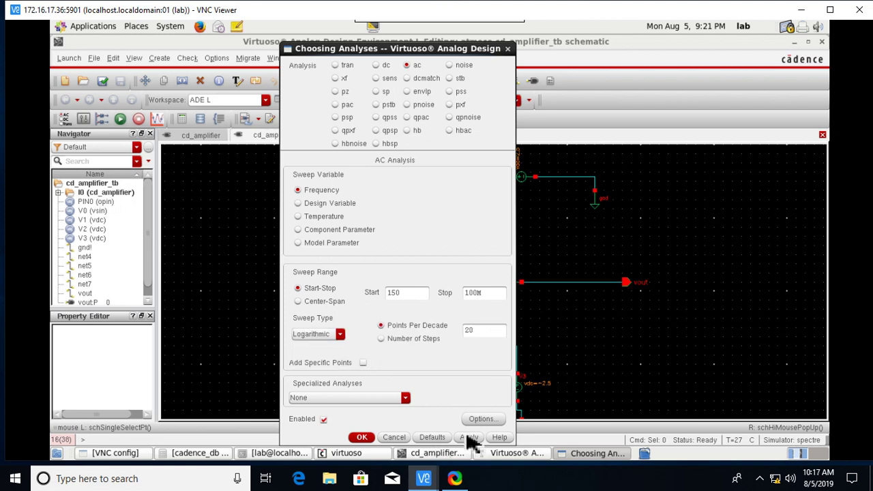
{"action": "left_click", "coordinate": [360, 438]}
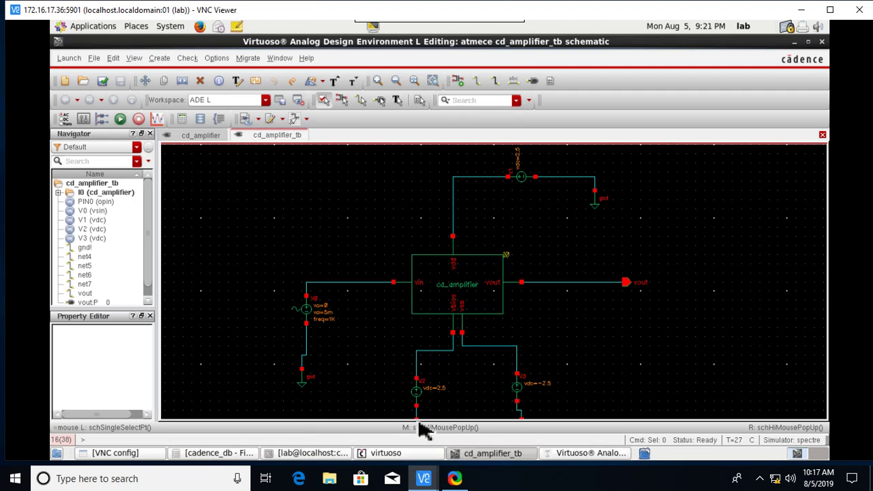
- Select the input net and the vout net from the schematic as plotted outputs, and run the simulation
{"action": "left_click", "coordinate": [591, 453]}
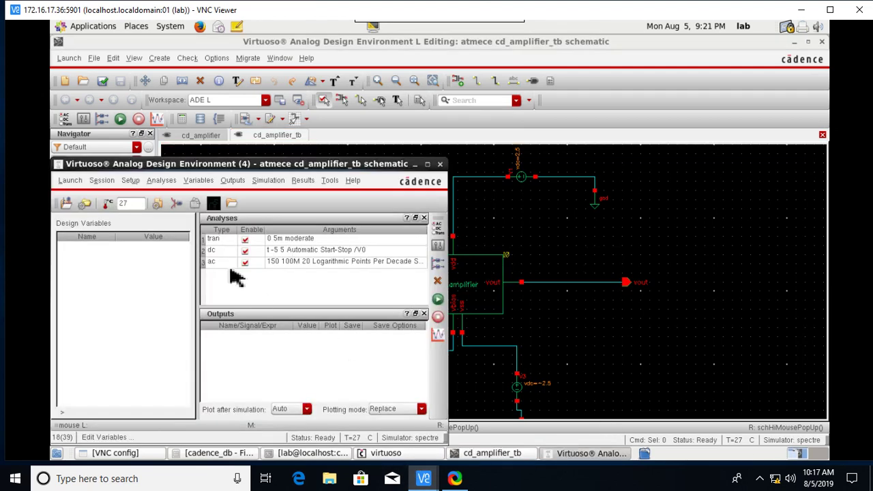
{"action": "left_click", "coordinate": [440, 268]}
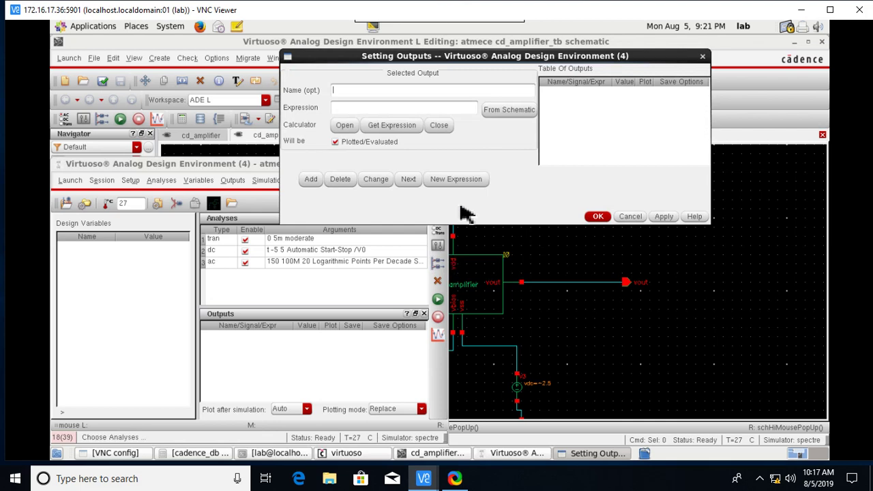
{"action": "left_click", "coordinate": [508, 111]}
{"action": "left_click", "coordinate": [341, 283]}
{"action": "left_click", "coordinate": [541, 285]}
{"action": "left_click", "coordinate": [123, 122]}
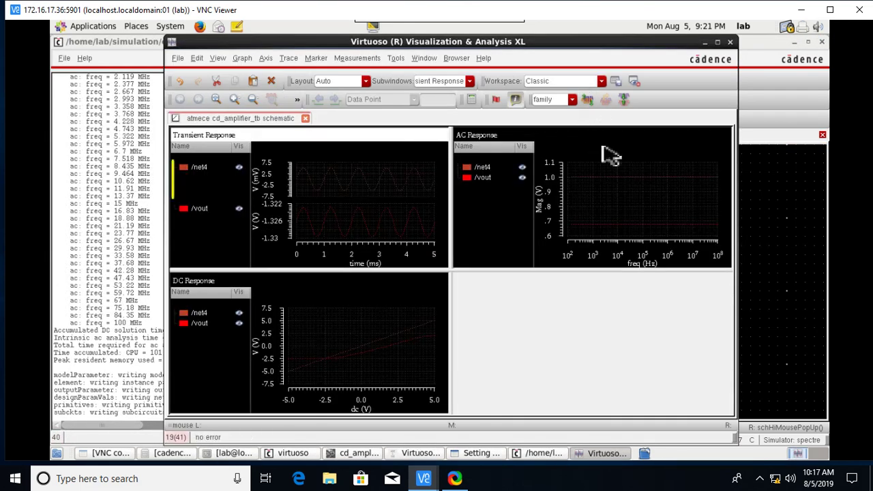
- Split the traces into separate strips in the AC Response plot and in the DC Response plot
{"action": "left_click", "coordinate": [614, 190]}
{"action": "left_click", "coordinate": [588, 100]}
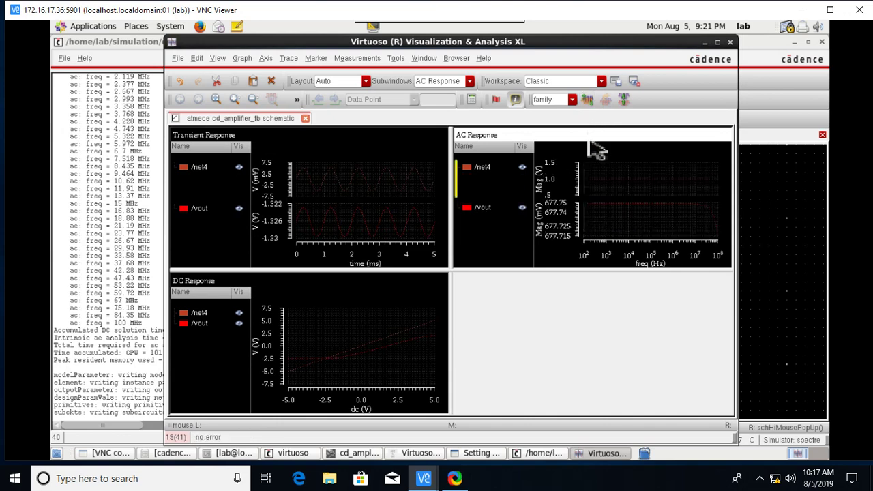
{"action": "left_click", "coordinate": [409, 326]}
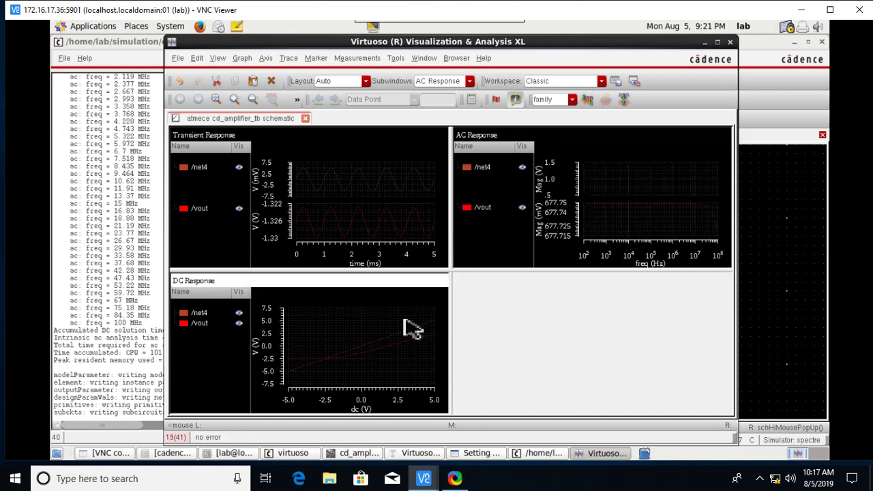
{"action": "left_click", "coordinate": [587, 100]}
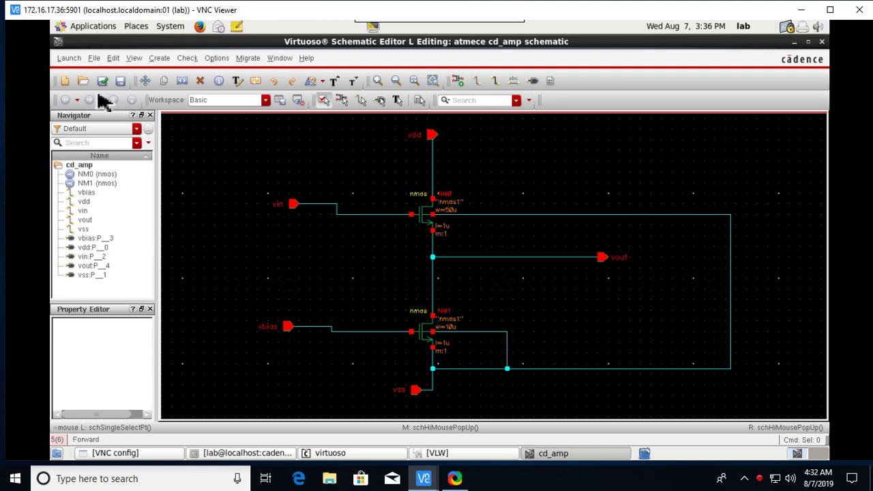
- Review the properties of the upper transistor NM0 in the cd_amp schematic, including its bodytie type, and close them unchanged
{"action": "left_click", "coordinate": [428, 229]}
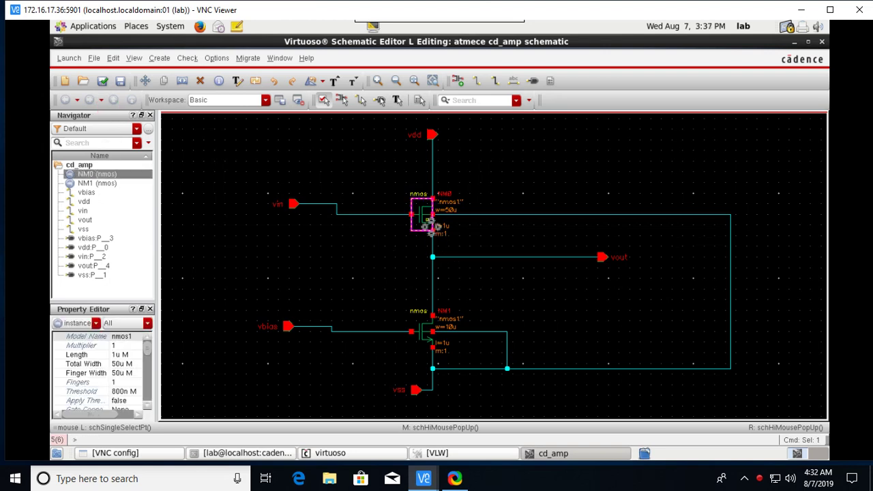
{"action": "key", "text": "q"}
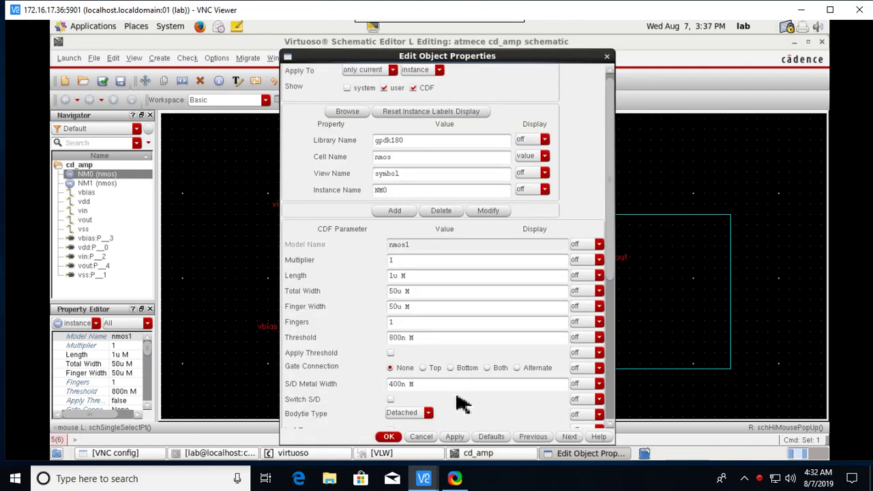
{"action": "scroll", "coordinate": [458, 409], "scroll_direction": "down", "scroll_amount": 1}
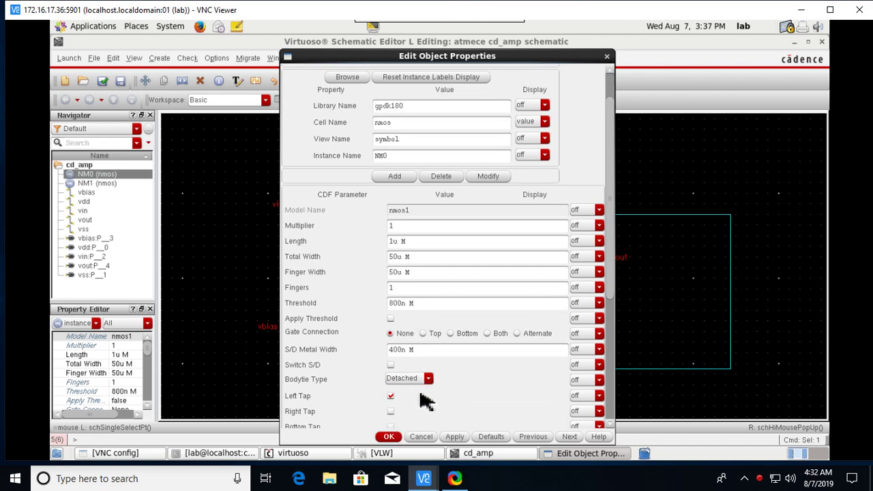
{"action": "left_click", "coordinate": [388, 437]}
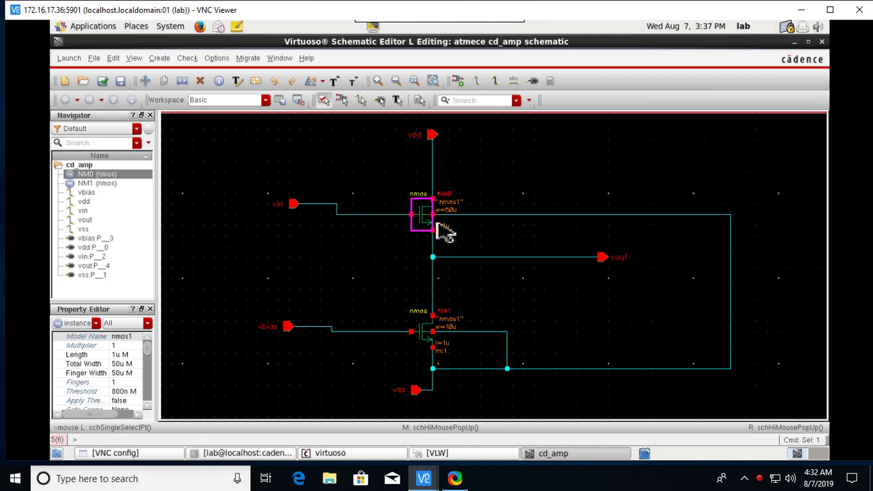
- Review the properties of the lower transistor NM1, including its bodytie type, and clear the selection
{"action": "left_click", "coordinate": [427, 343]}
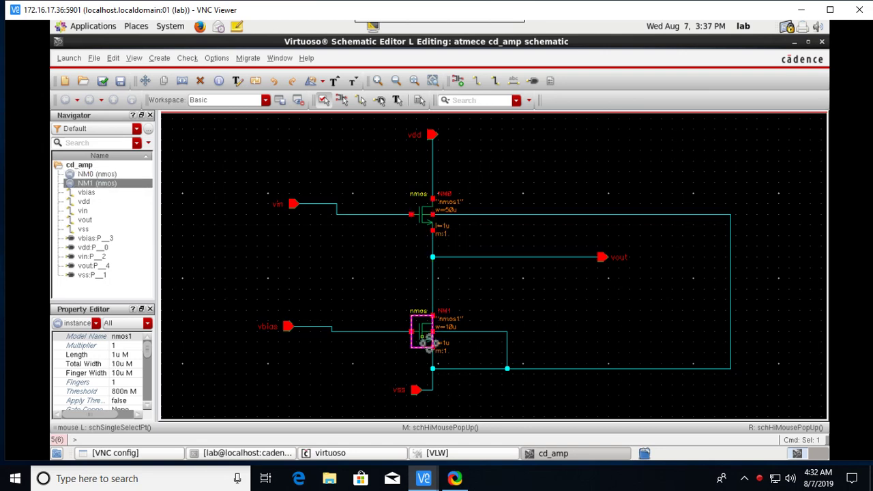
{"action": "key", "text": "q"}
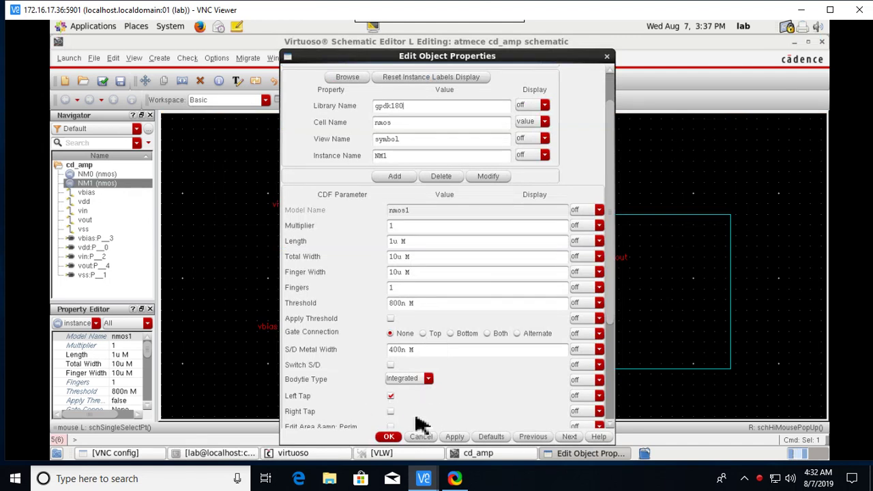
{"action": "left_click", "coordinate": [388, 438]}
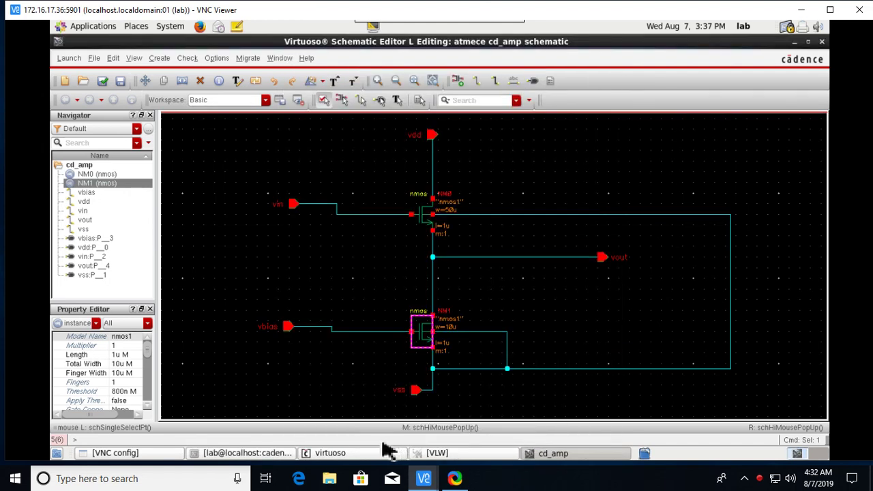
{"action": "left_click", "coordinate": [247, 308]}
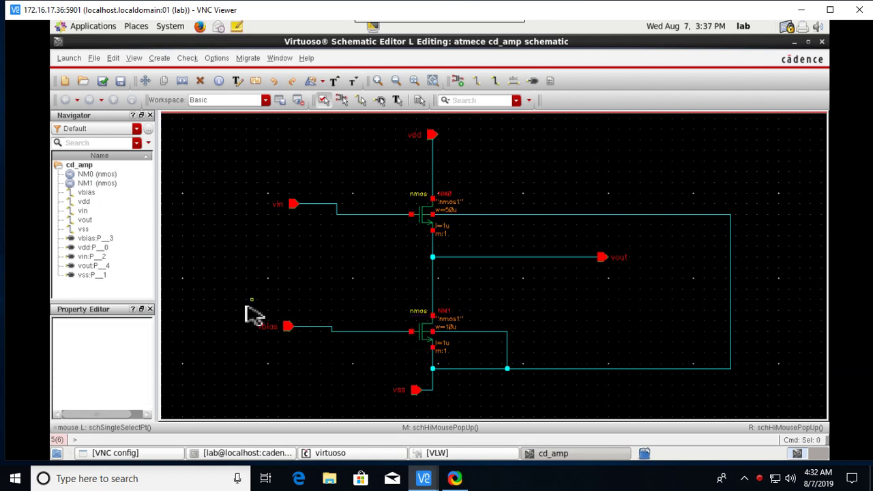
- Create a new Layout XL layout view for cd_amp in the atmece library with automatic configuration, and maximize its window
{"action": "left_click", "coordinate": [70, 59]}
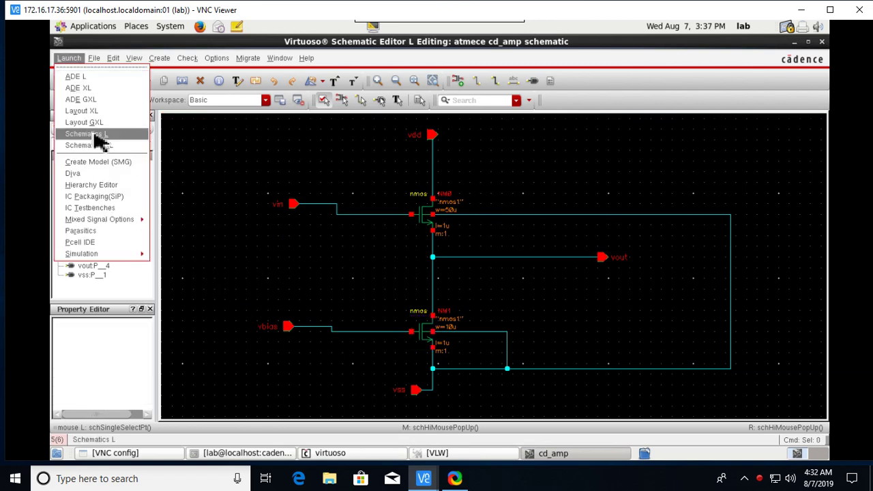
{"action": "left_click", "coordinate": [102, 112]}
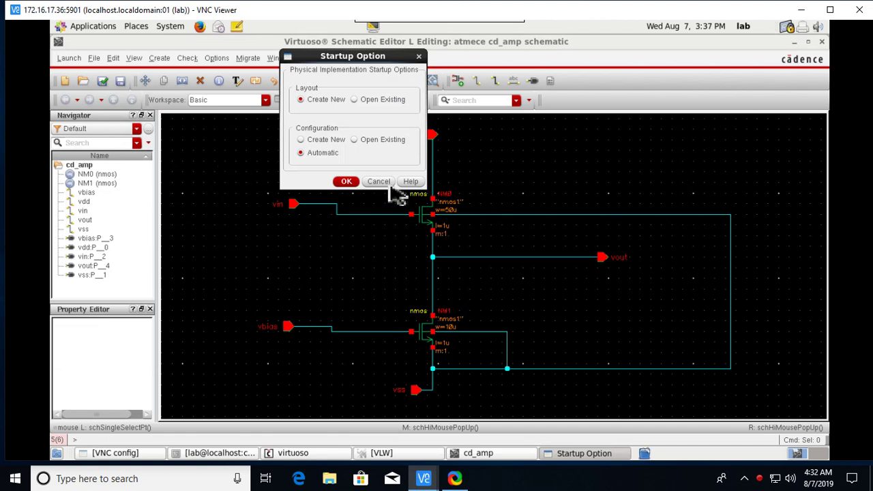
{"action": "left_click", "coordinate": [347, 181]}
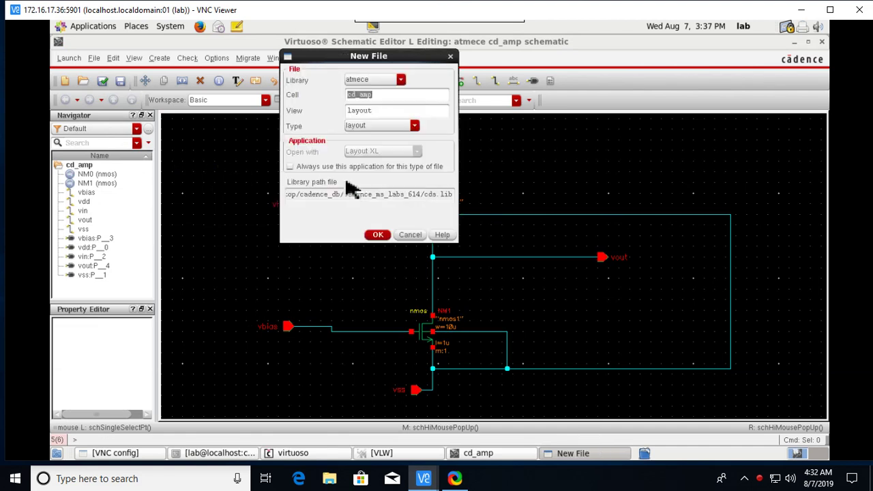
{"action": "left_click", "coordinate": [386, 241]}
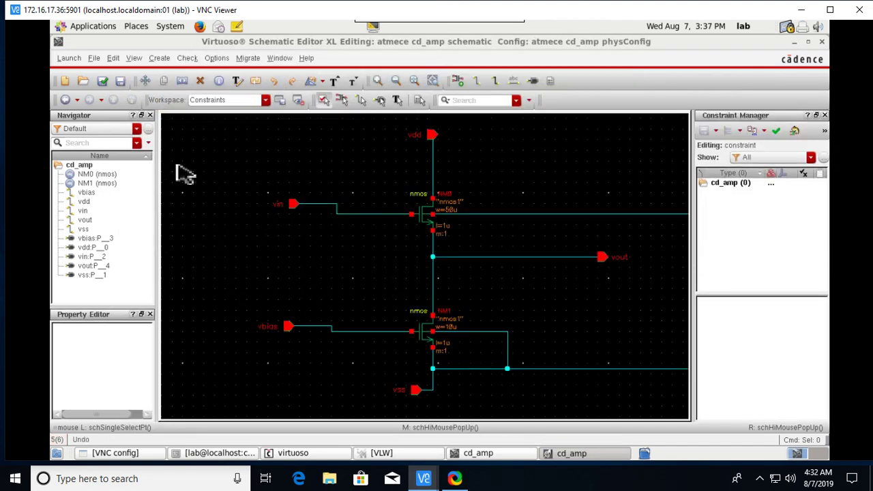
{"action": "left_click", "coordinate": [572, 454]}
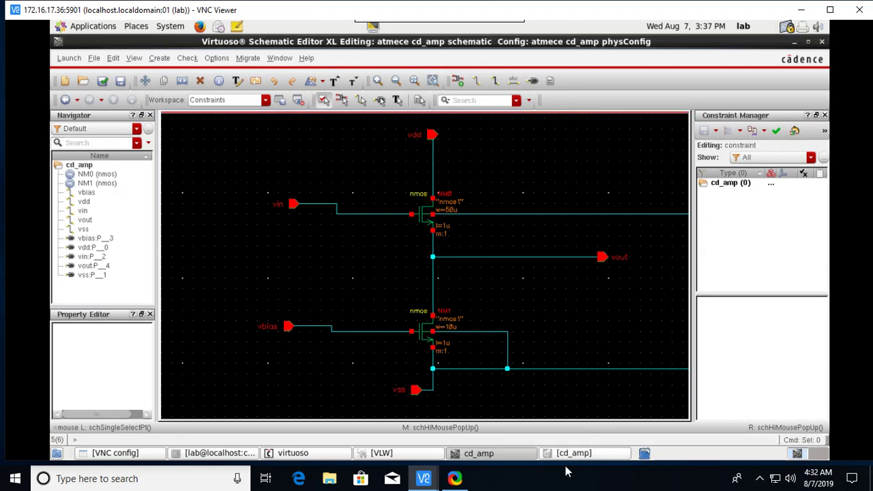
{"action": "left_click", "coordinate": [578, 454]}
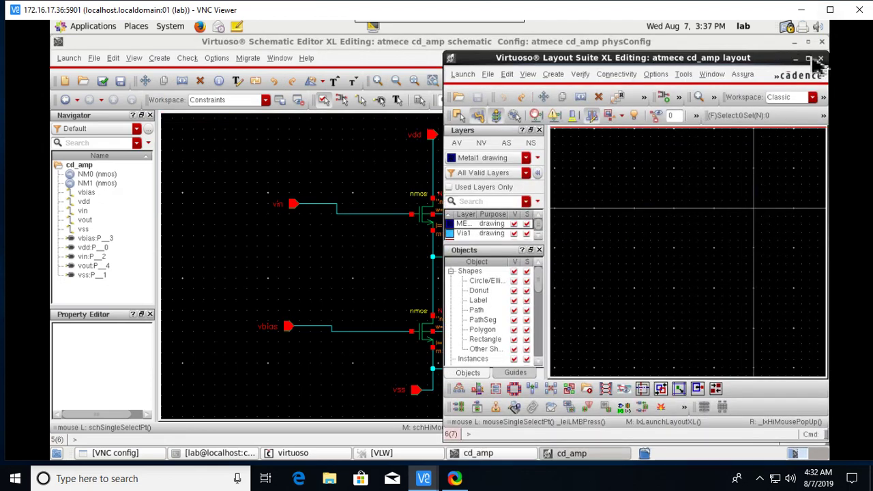
{"action": "double_click", "coordinate": [808, 54]}
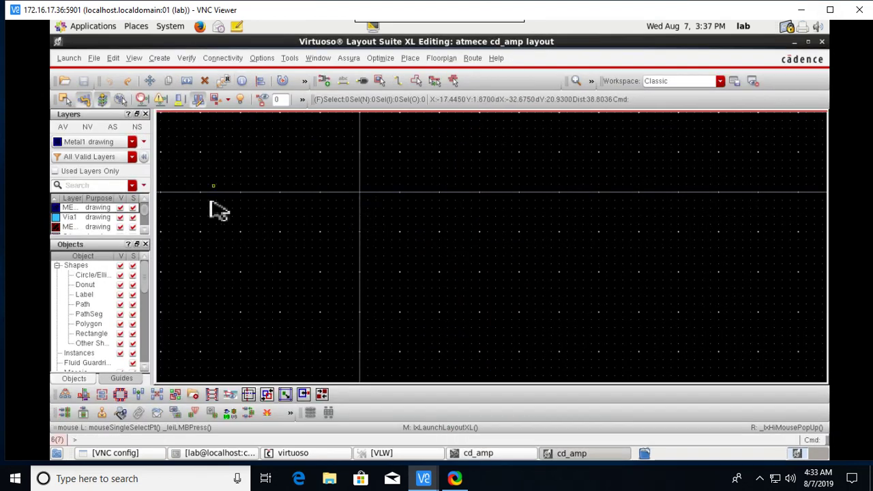
- Generate all instances, I/O pins and the PR boundary from the schematic source, and display all hierarchy levels of the layout
{"action": "left_click", "coordinate": [223, 58]}
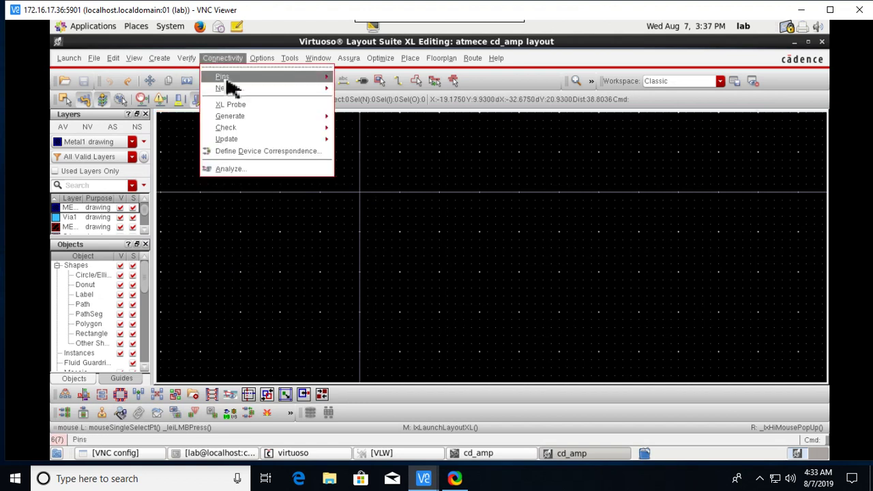
{"action": "mouse_move", "coordinate": [253, 120]}
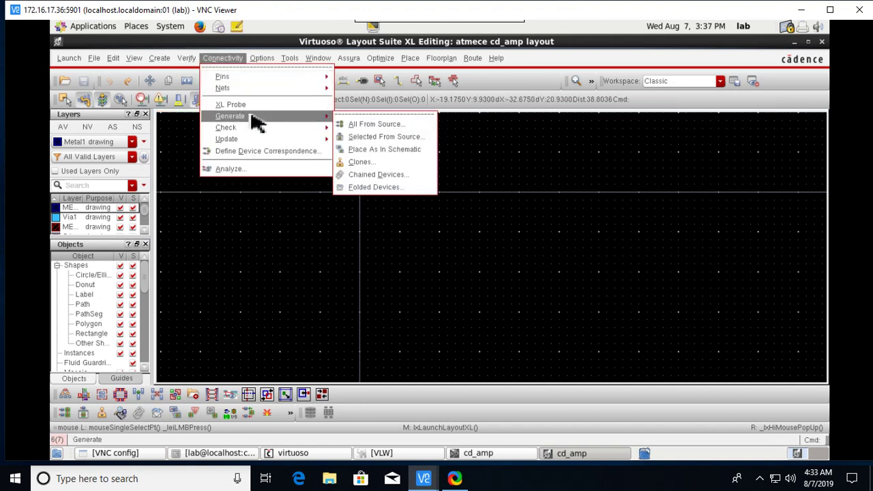
{"action": "left_click", "coordinate": [409, 126]}
{"action": "left_click", "coordinate": [413, 257]}
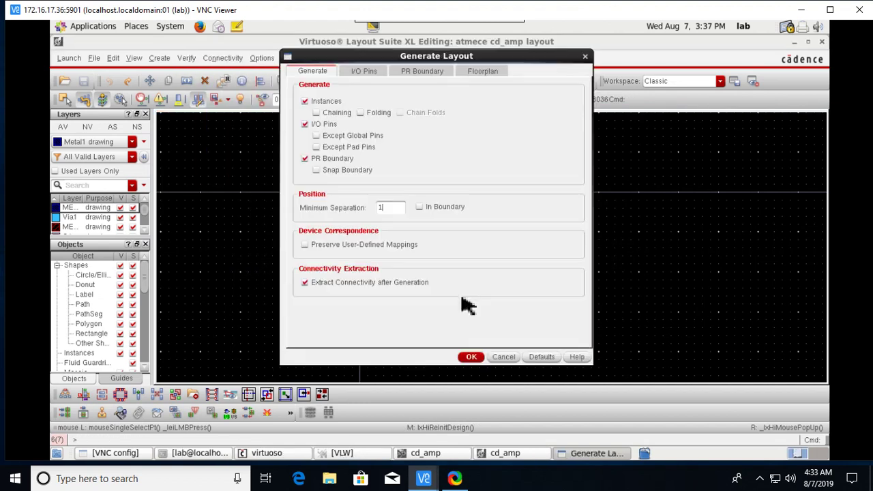
{"action": "left_click", "coordinate": [473, 358]}
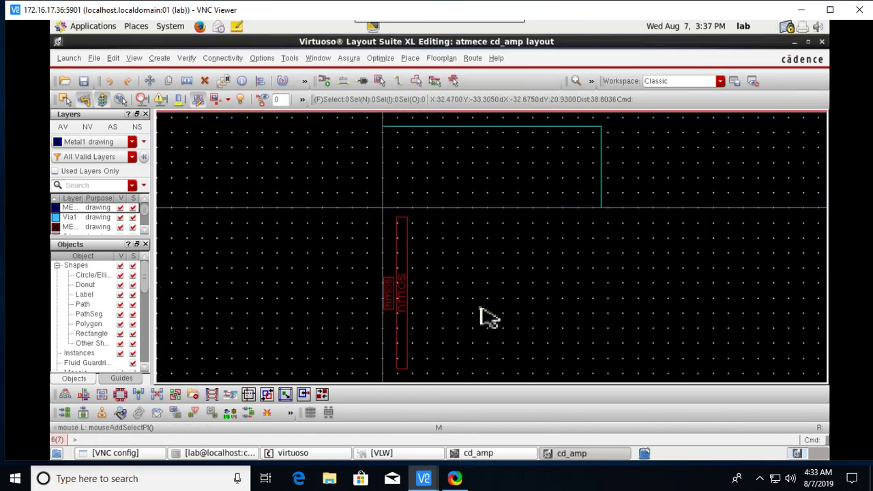
{"action": "key", "text": "shift+f"}
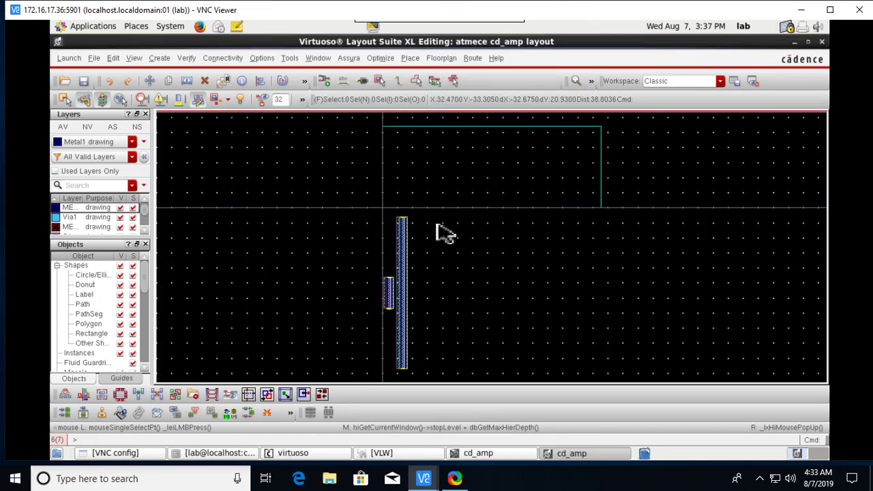
- Select both generated nmos devices and the pins, and show the incomplete nets of the selection
{"action": "left_click_drag", "start_coordinate": [332, 179], "coordinate": [517, 383]}
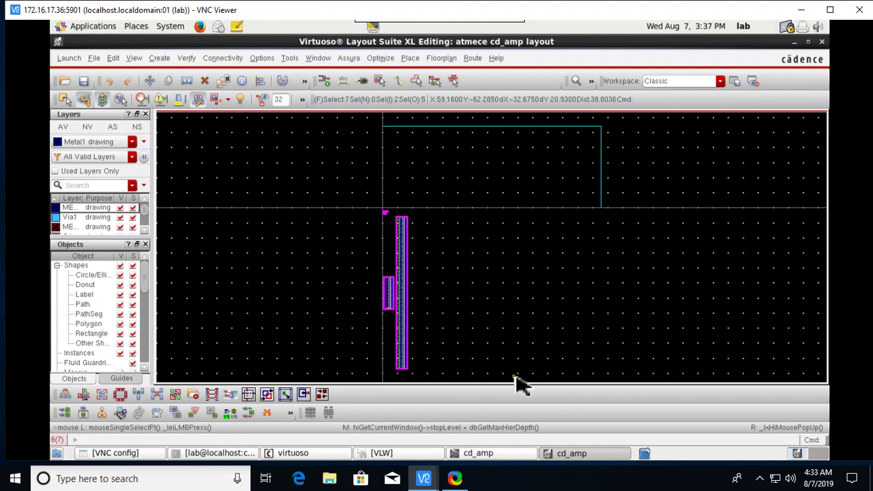
{"action": "left_click", "coordinate": [204, 81]}
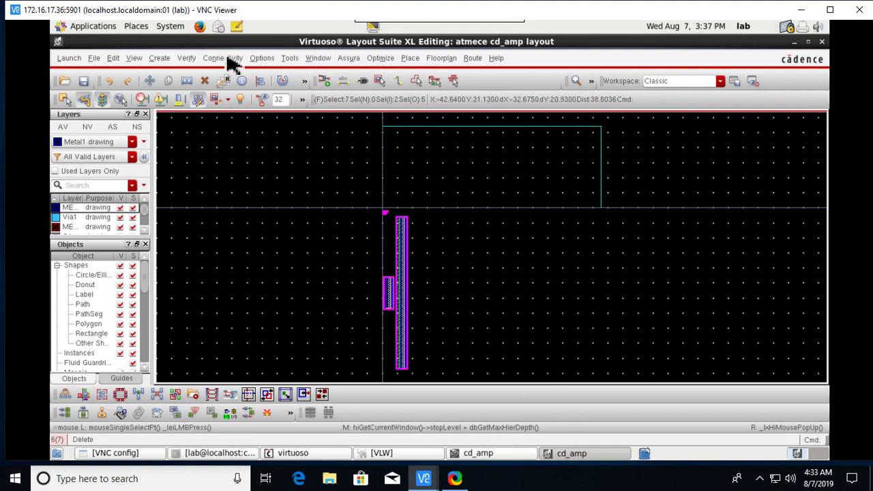
{"action": "left_click", "coordinate": [230, 59]}
{"action": "mouse_move", "coordinate": [273, 88]}
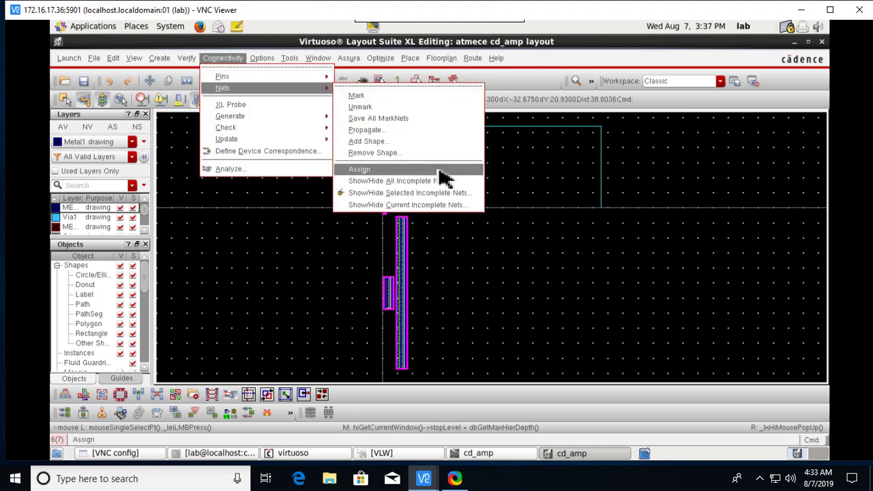
{"action": "left_click", "coordinate": [440, 193]}
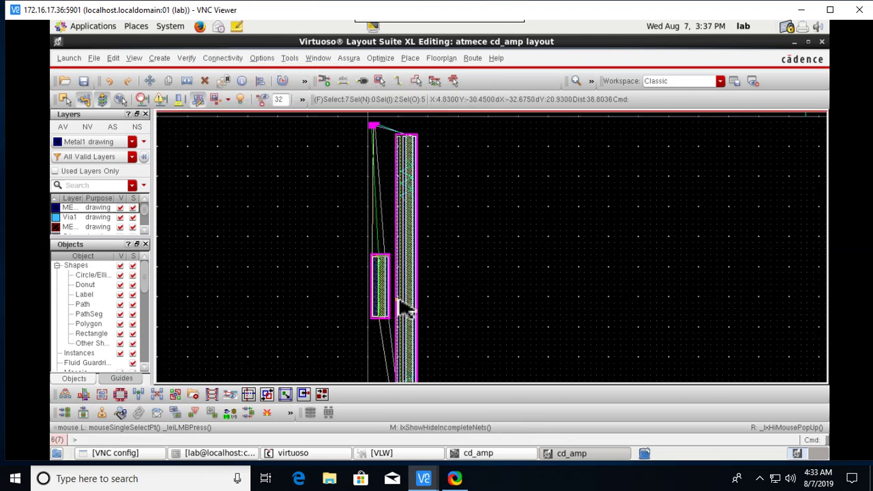
- Clear the multiple selection and rotate the longer nmos device by 90 degrees so it lies horizontally
{"action": "scroll", "coordinate": [409, 297], "scroll_direction": "up", "scroll_amount": 6, "text": "ctrl"}
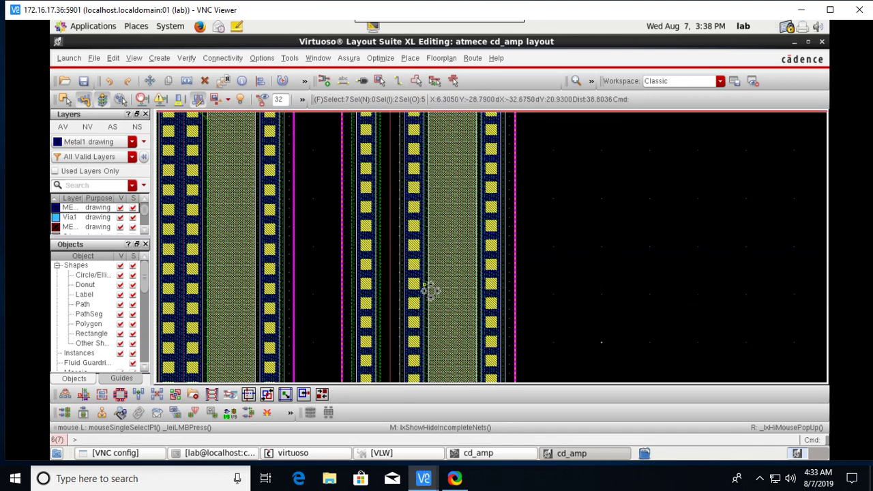
{"action": "scroll", "coordinate": [430, 290], "scroll_direction": "down", "scroll_amount": 2, "text": "ctrl"}
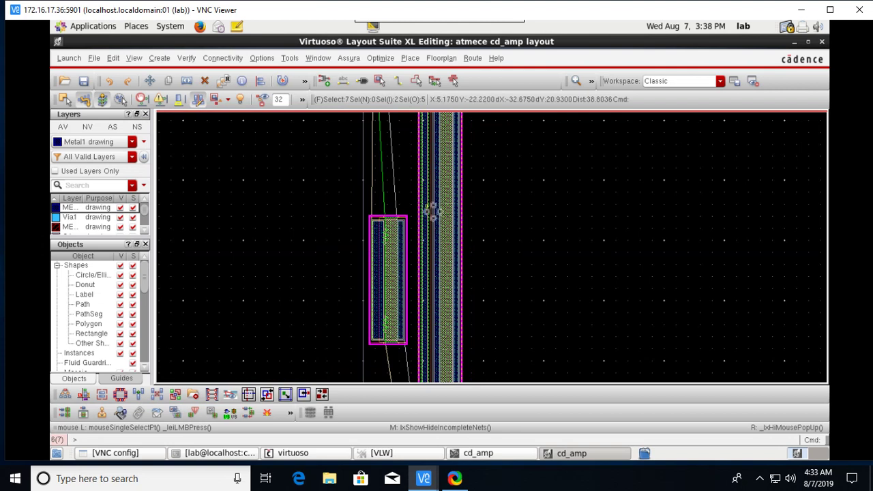
{"action": "right_click", "coordinate": [434, 202]}
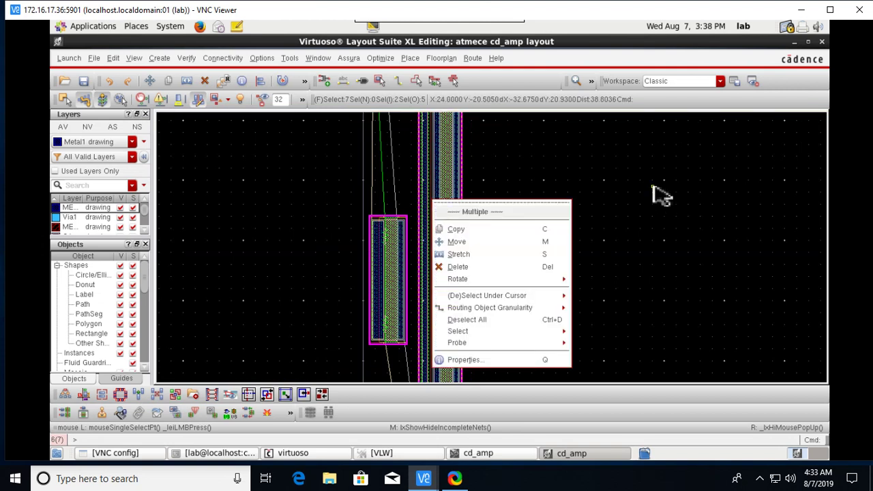
{"action": "left_click", "coordinate": [253, 247]}
{"action": "left_click", "coordinate": [454, 249]}
{"action": "right_click", "coordinate": [454, 249]}
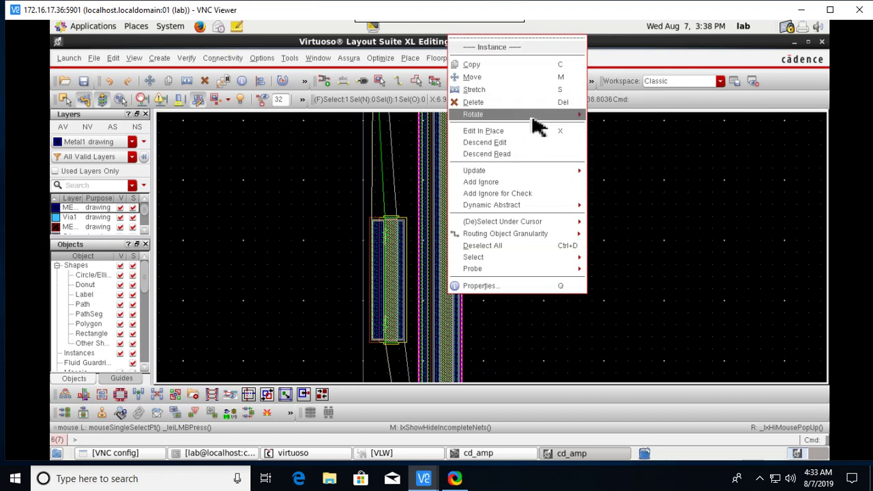
{"action": "mouse_move", "coordinate": [534, 117]}
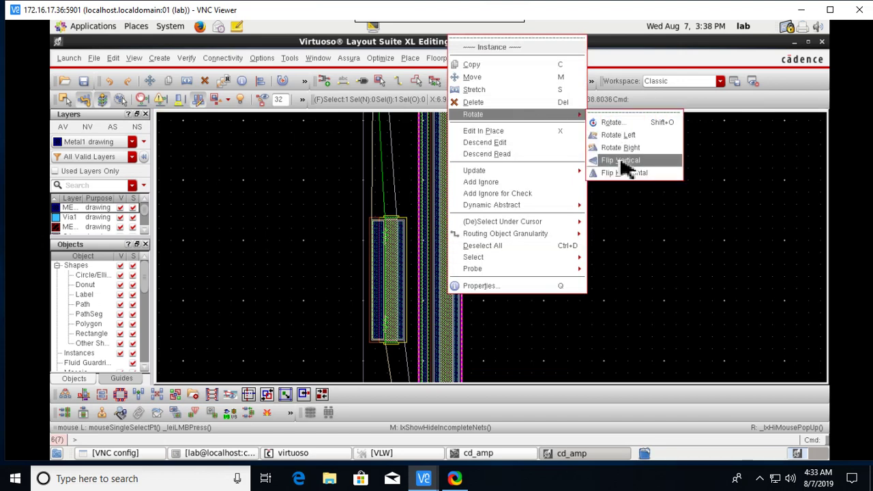
- Rotate the shorter nmos device to the right so it lies parallel to the longer one
{"action": "left_click", "coordinate": [386, 239]}
{"action": "right_click", "coordinate": [386, 239]}
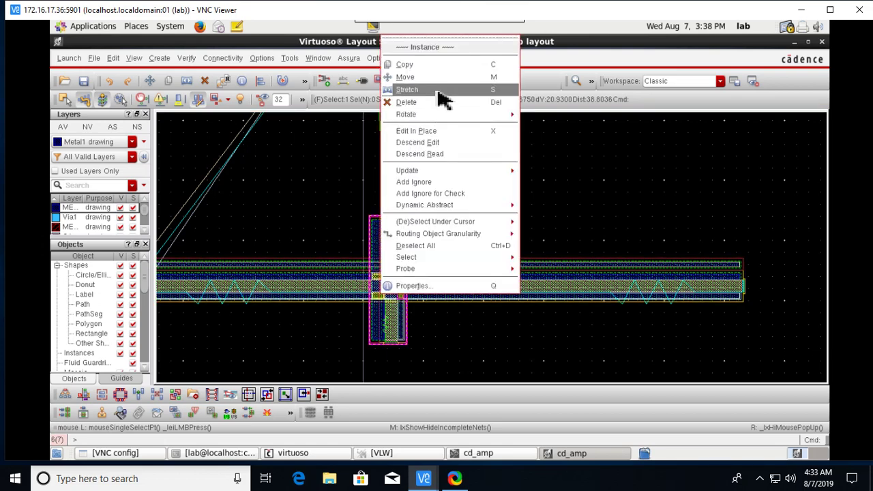
{"action": "mouse_move", "coordinate": [442, 119]}
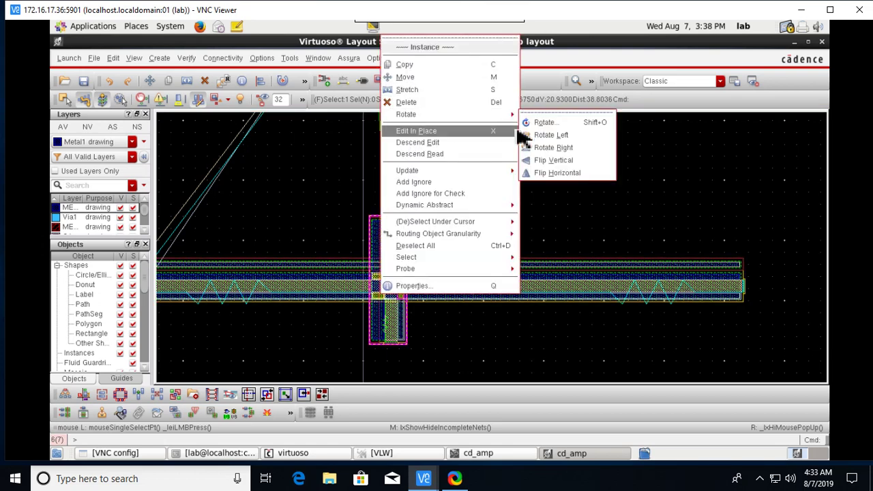
{"action": "left_click", "coordinate": [570, 147]}
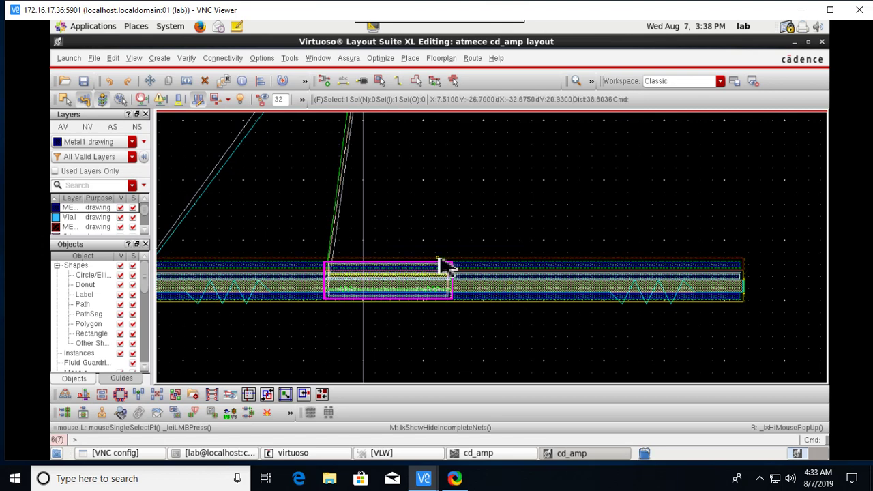
- Set the move snap mode to anyAngle and move the shorter nmos device into the PR boundary
{"action": "key", "text": "m"}
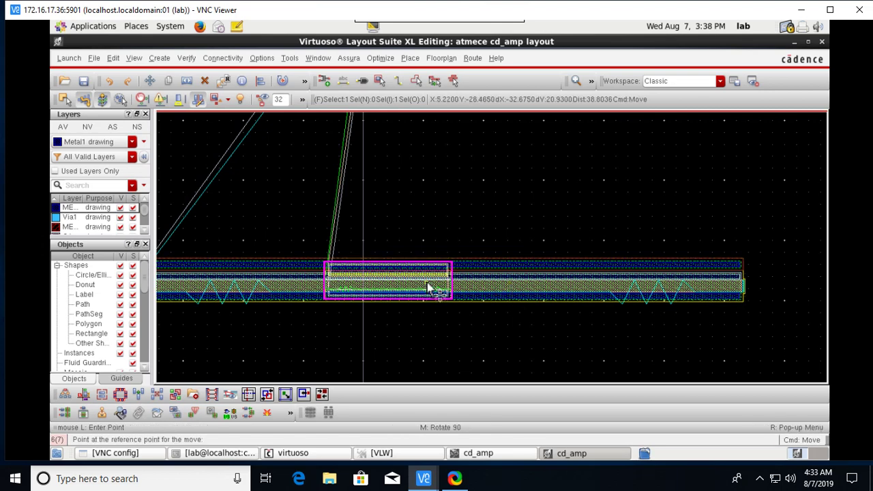
{"action": "left_click", "coordinate": [428, 287]}
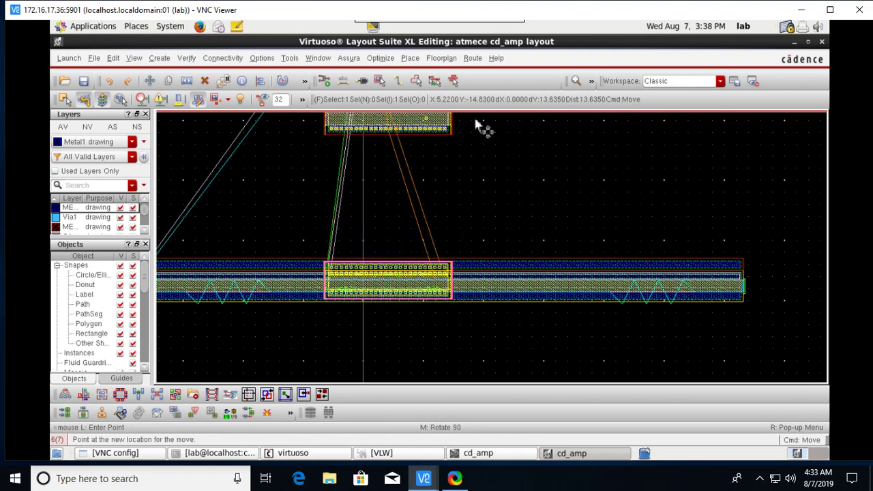
{"action": "key", "text": "F3"}
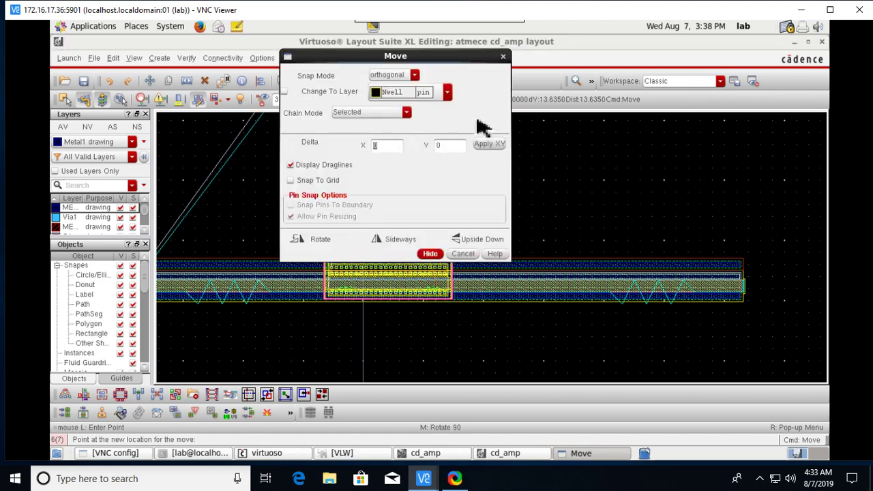
{"action": "left_click", "coordinate": [414, 75]}
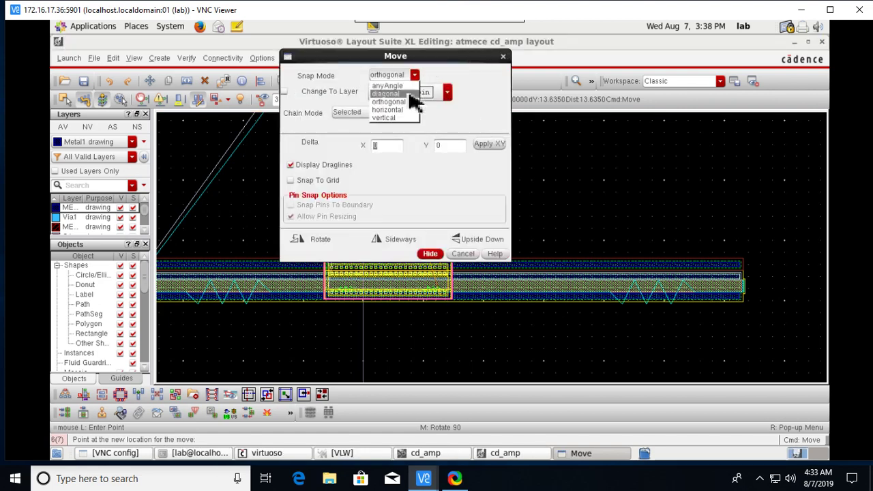
{"action": "left_click", "coordinate": [396, 81]}
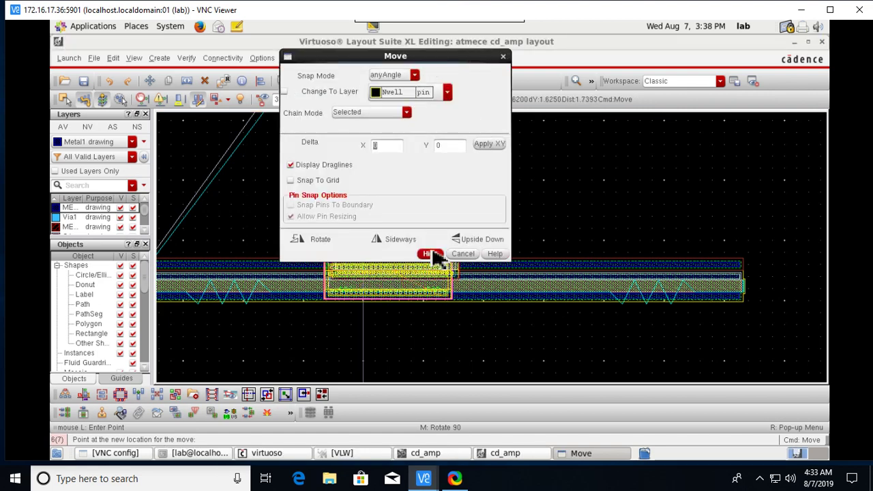
{"action": "left_click", "coordinate": [429, 253]}
{"action": "scroll", "coordinate": [529, 191], "scroll_direction": "up", "scroll_amount": 3}
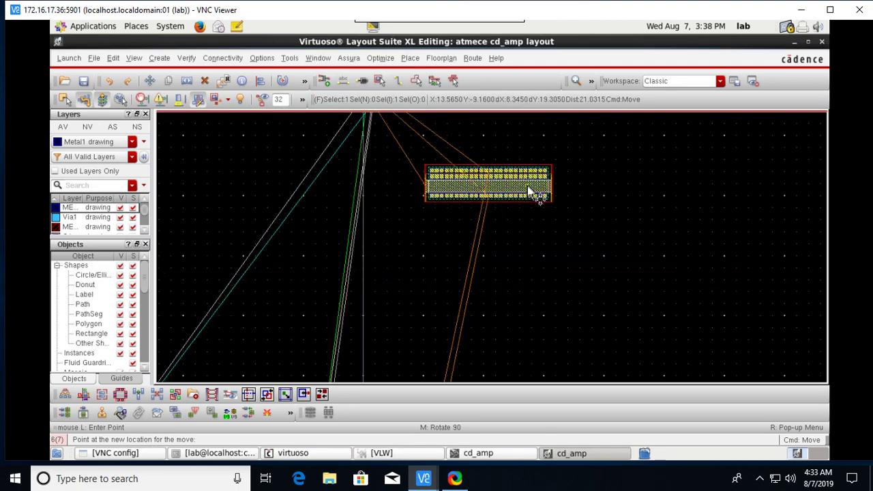
{"action": "scroll", "coordinate": [574, 218], "scroll_direction": "down", "scroll_amount": 2, "text": "ctrl"}
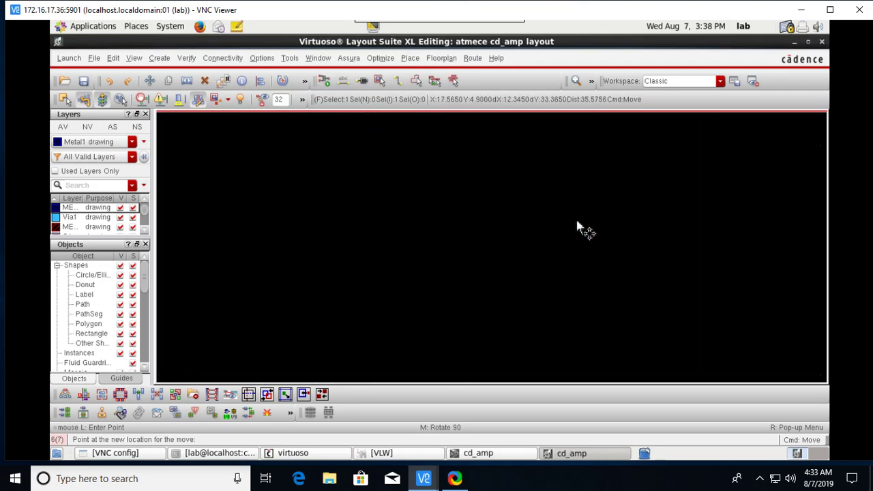
{"action": "scroll", "coordinate": [622, 218], "scroll_direction": "up", "scroll_amount": 2, "text": "ctrl"}
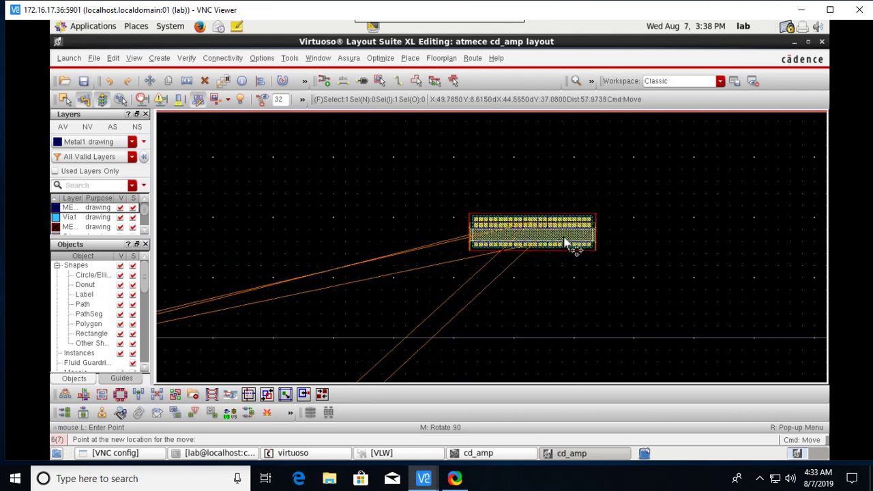
{"action": "left_click", "coordinate": [519, 230]}
- Move the longer nmos device into the PR boundary, placing it above the shorter device
{"action": "scroll", "coordinate": [497, 311], "scroll_direction": "down", "scroll_amount": 1, "text": "ctrl"}
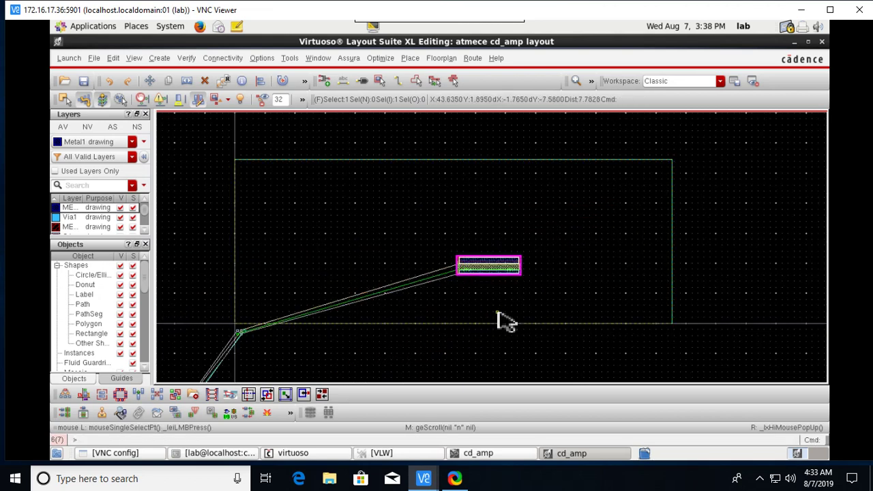
{"action": "scroll", "coordinate": [505, 321], "scroll_direction": "down", "scroll_amount": 1}
{"action": "scroll", "coordinate": [504, 321], "scroll_direction": "left", "scroll_amount": 1, "text": "shift"}
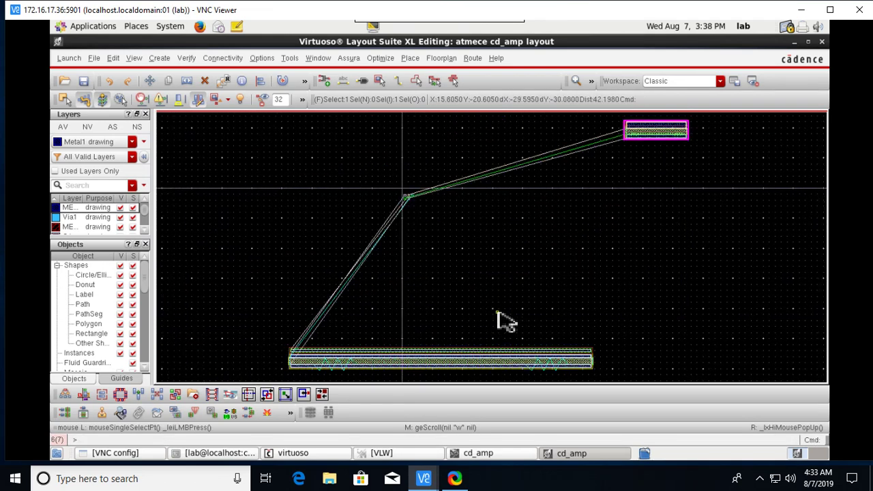
{"action": "scroll", "coordinate": [504, 321], "scroll_direction": "down", "scroll_amount": 1}
{"action": "left_click", "coordinate": [504, 230]}
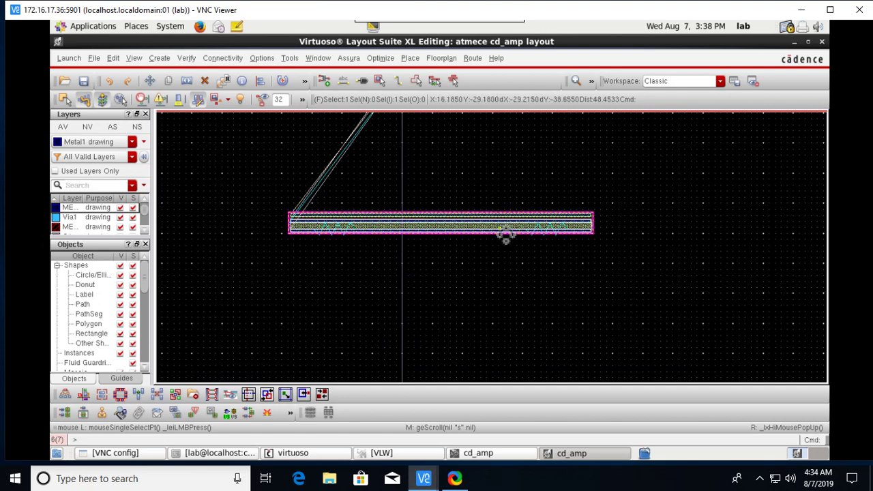
{"action": "key", "text": "m"}
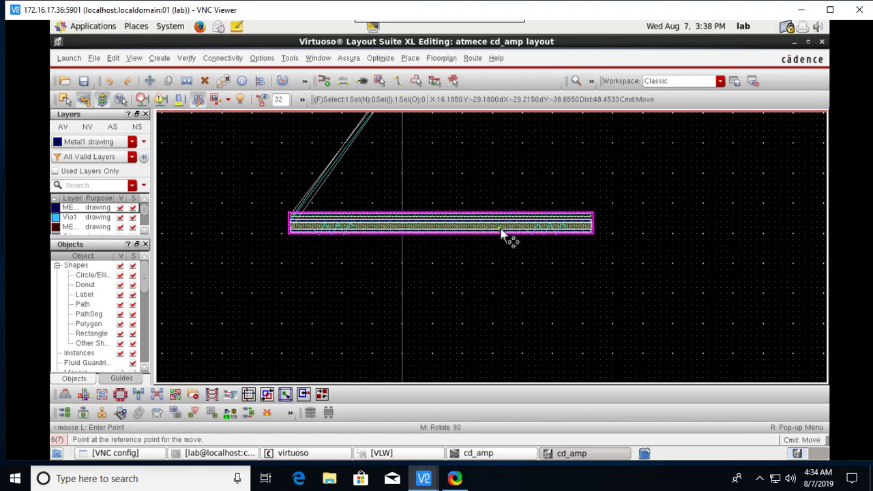
{"action": "left_click", "coordinate": [502, 233]}
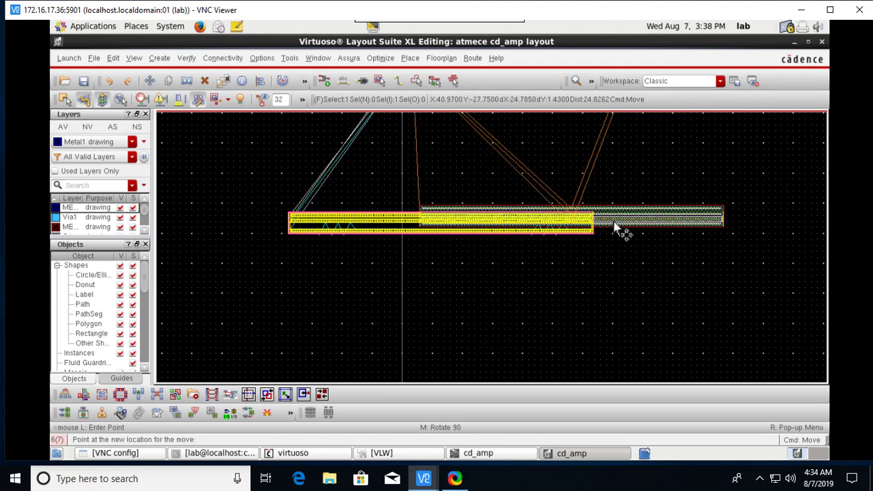
{"action": "scroll", "coordinate": [696, 212], "scroll_direction": "up", "scroll_amount": 5}
{"action": "scroll", "coordinate": [675, 228], "scroll_direction": "up", "scroll_amount": 2}
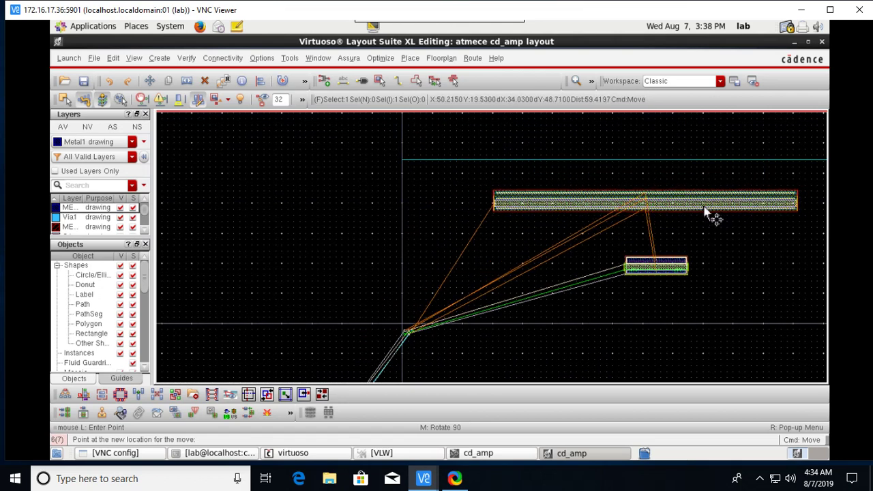
{"action": "left_click", "coordinate": [707, 214]}
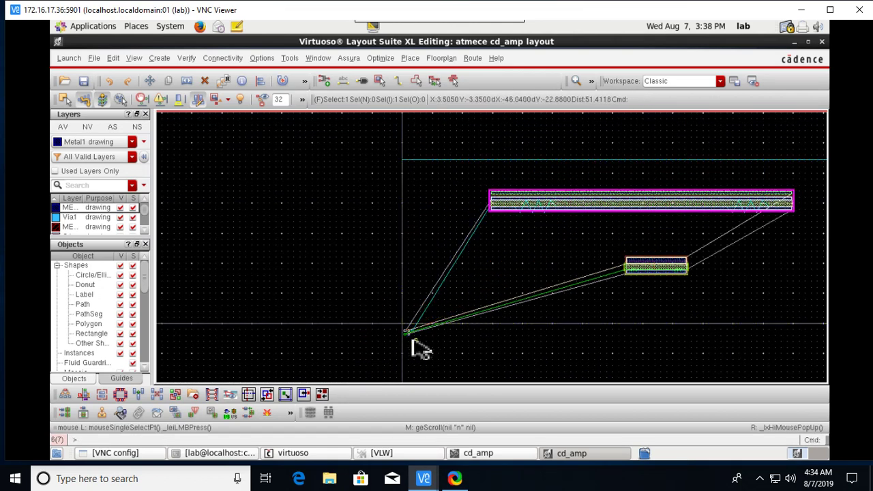
- Select the five I/O pins near the origin and move them just below the longer nmos device, left of the shorter one
{"action": "scroll", "coordinate": [436, 354], "scroll_direction": "up", "scroll_amount": 3, "text": "ctrl"}
{"action": "left_click_drag", "start_coordinate": [449, 282], "coordinate": [508, 318]}
{"action": "key", "text": "m"}
{"action": "left_click", "coordinate": [455, 306]}
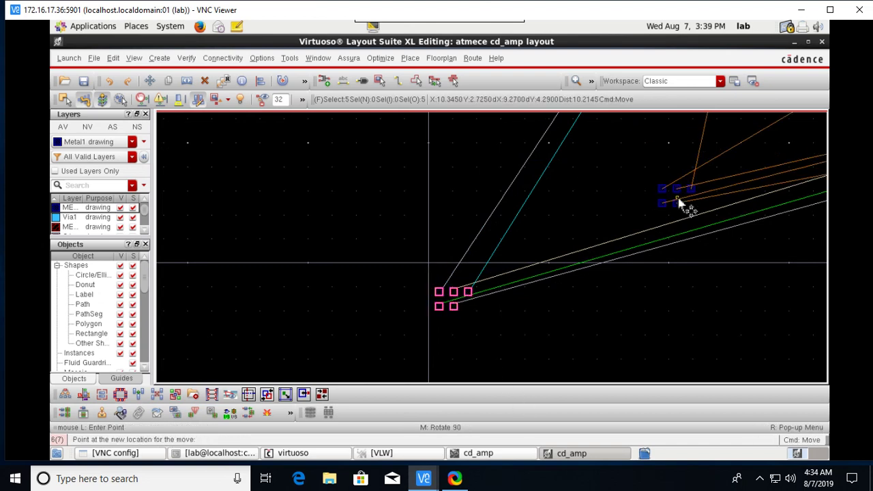
{"action": "scroll", "coordinate": [696, 171], "scroll_direction": "up", "scroll_amount": 2, "text": "ctrl"}
{"action": "scroll", "coordinate": [705, 195], "scroll_direction": "down", "scroll_amount": 2, "text": "ctrl"}
{"action": "scroll", "coordinate": [699, 196], "scroll_direction": "down", "scroll_amount": 2, "text": "ctrl"}
{"action": "scroll", "coordinate": [764, 203], "scroll_direction": "up", "scroll_amount": 1}
{"action": "scroll", "coordinate": [788, 208], "scroll_direction": "up", "scroll_amount": 2, "text": "ctrl"}
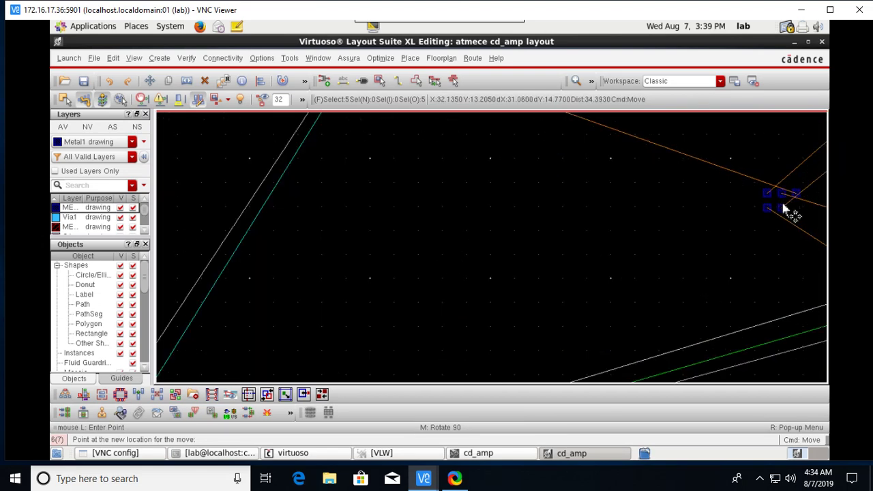
{"action": "scroll", "coordinate": [784, 210], "scroll_direction": "down", "scroll_amount": 2, "text": "ctrl"}
{"action": "scroll", "coordinate": [779, 214], "scroll_direction": "right", "scroll_amount": 2, "text": "shift"}
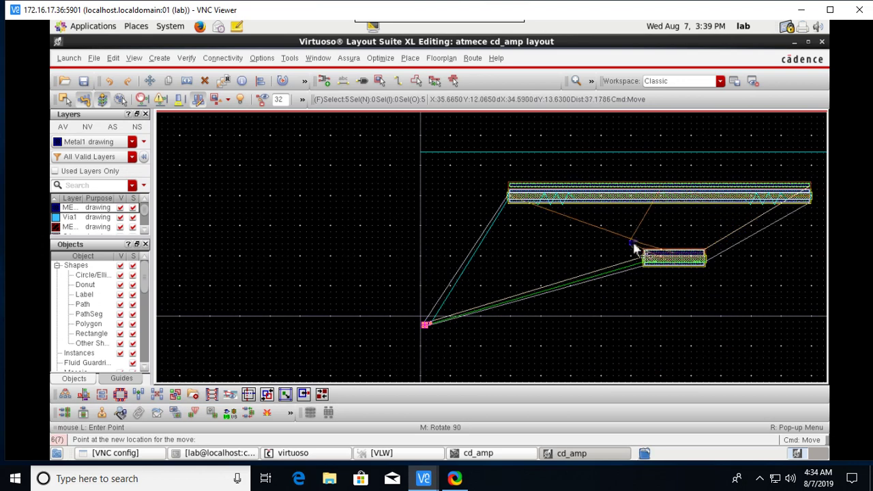
{"action": "left_click", "coordinate": [588, 229]}
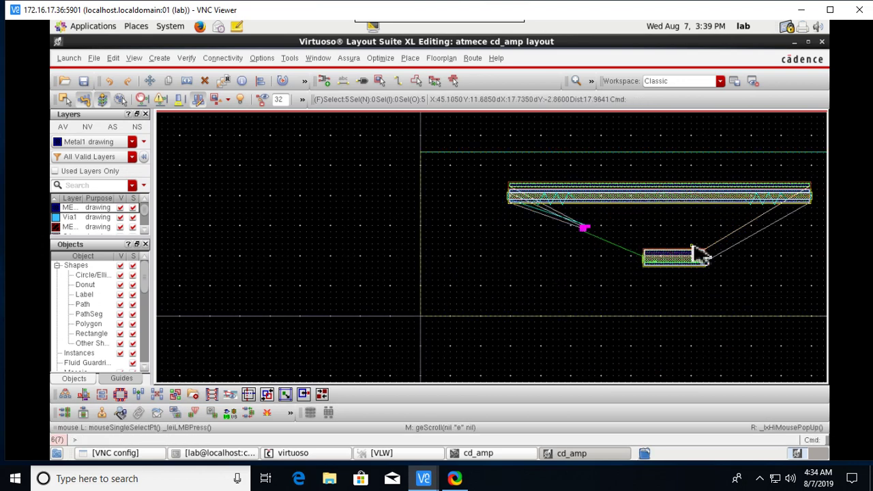
- Move the shorter nmos device up, close beneath the longer device and level with the pins
{"action": "scroll", "coordinate": [689, 258], "scroll_direction": "up", "scroll_amount": 2, "text": "ctrl"}
{"action": "left_click", "coordinate": [672, 278]}
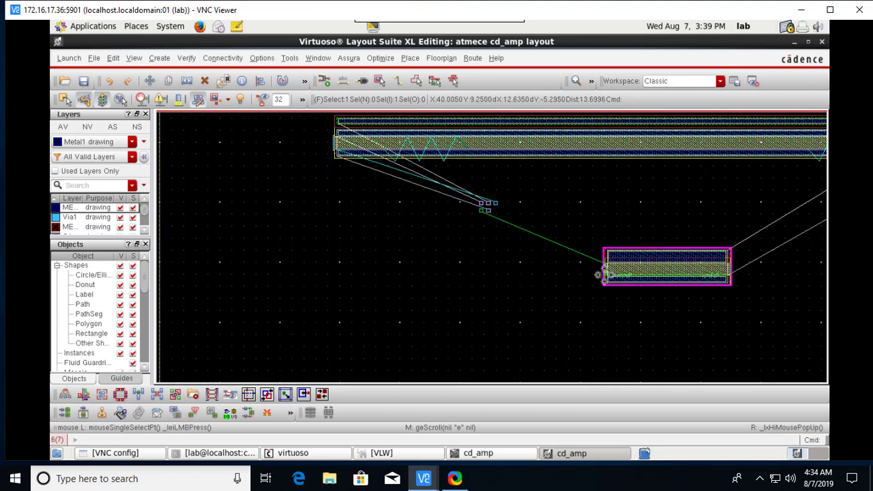
{"action": "scroll", "coordinate": [493, 203], "scroll_direction": "up", "scroll_amount": 2, "text": "ctrl"}
{"action": "scroll", "coordinate": [614, 263], "scroll_direction": "down", "scroll_amount": 4, "text": "ctrl"}
{"action": "scroll", "coordinate": [614, 262], "scroll_direction": "up", "scroll_amount": 2, "text": "ctrl"}
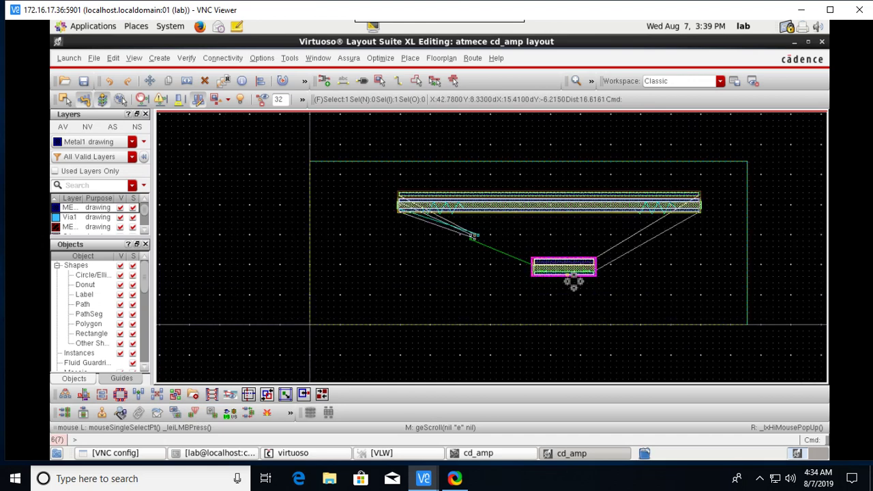
{"action": "key", "text": "m"}
{"action": "left_click", "coordinate": [577, 283]}
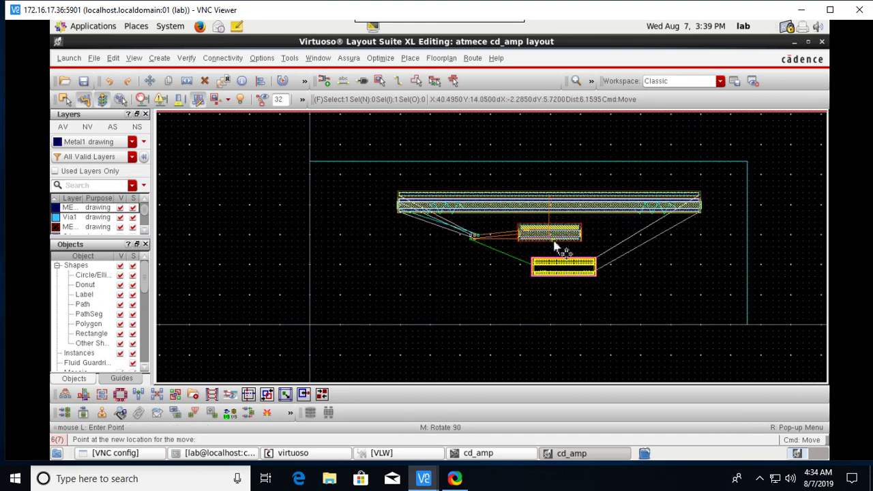
{"action": "key", "text": "Escape"}
- Move the shorter nmos device slightly down, leaving a wider gap beneath the longer device
{"action": "scroll", "coordinate": [556, 259], "scroll_direction": "up", "scroll_amount": 3, "text": "ctrl"}
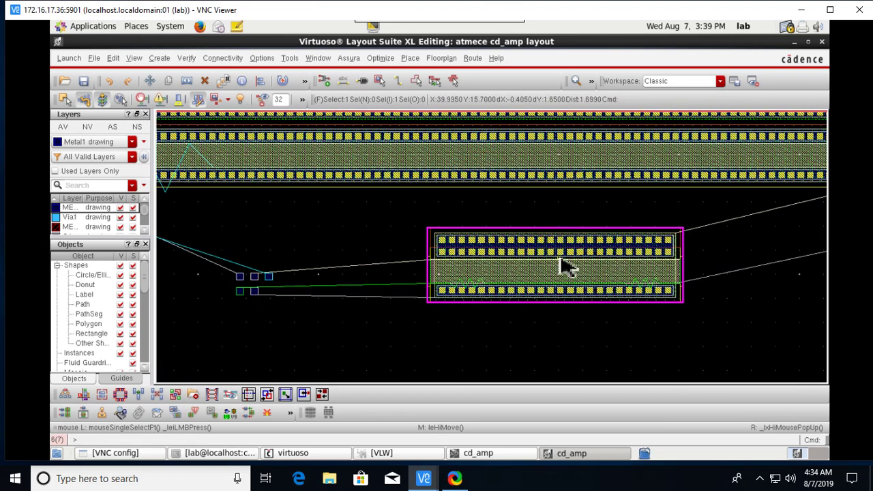
{"action": "key", "text": "m"}
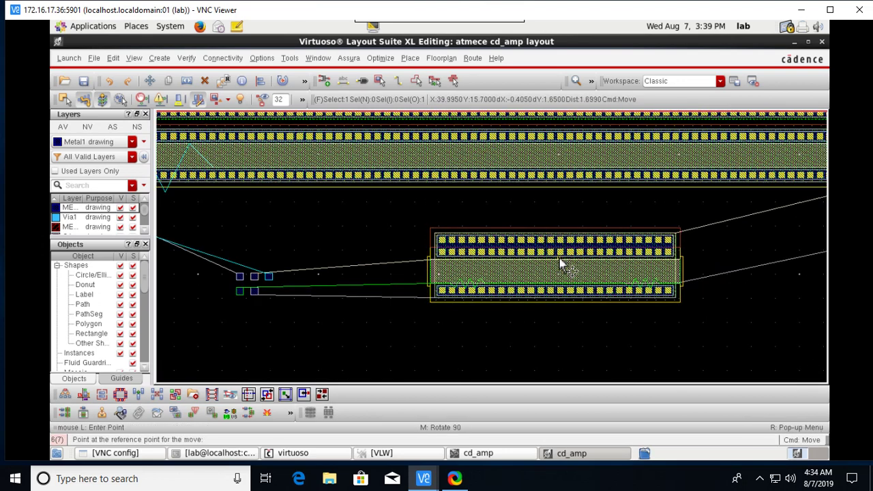
{"action": "left_click", "coordinate": [561, 260]}
{"action": "left_click", "coordinate": [560, 259]}
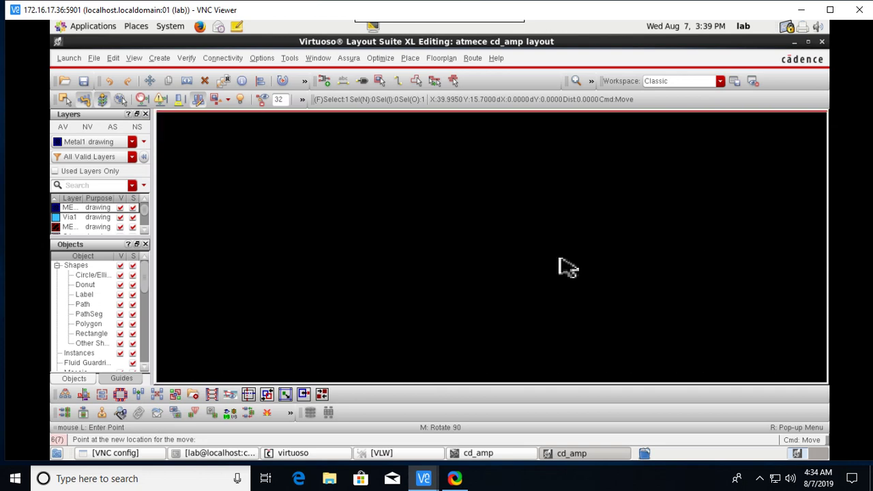
{"action": "left_click", "coordinate": [561, 266]}
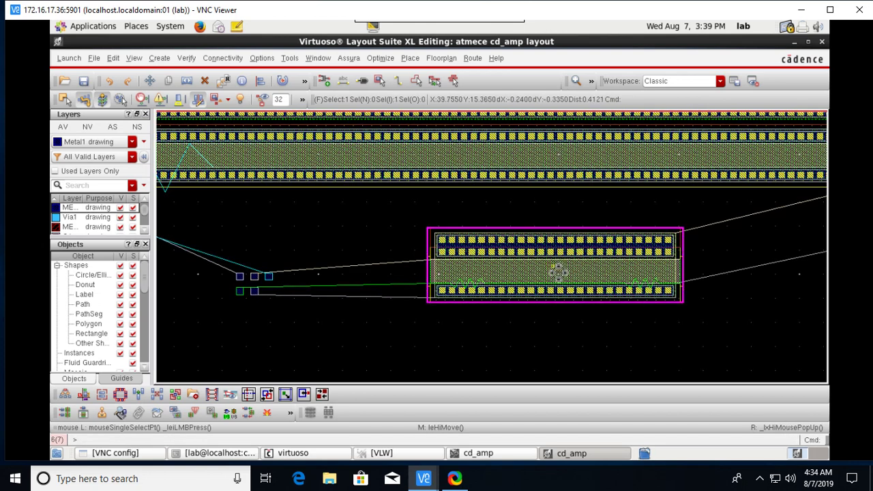
{"action": "key", "text": "m"}
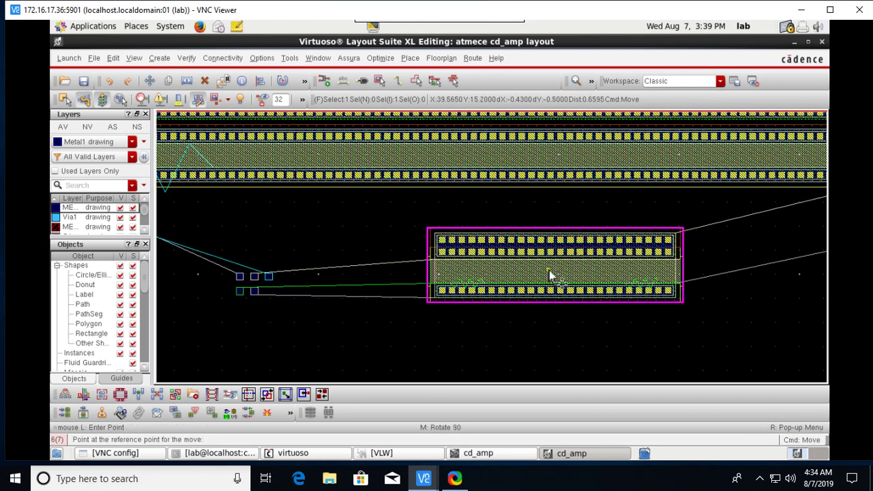
{"action": "left_click", "coordinate": [551, 275]}
{"action": "key", "text": "f"}
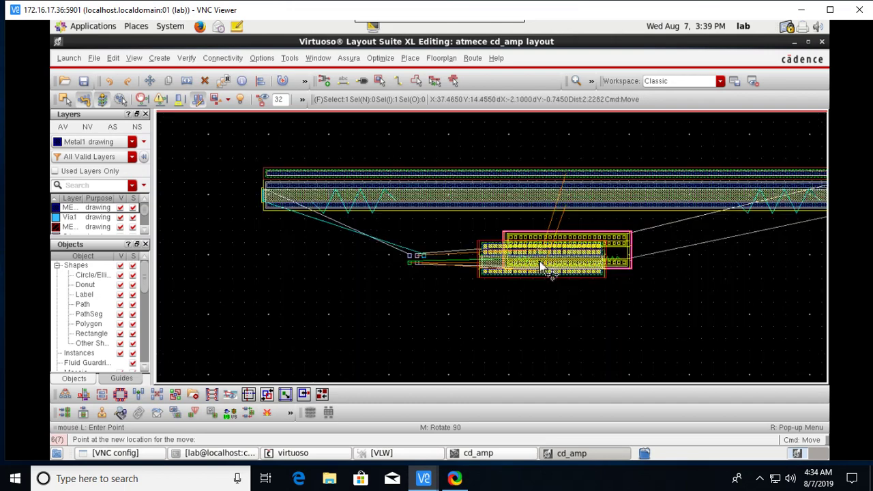
{"action": "scroll", "coordinate": [573, 266], "scroll_direction": "up", "scroll_amount": 3, "text": "ctrl"}
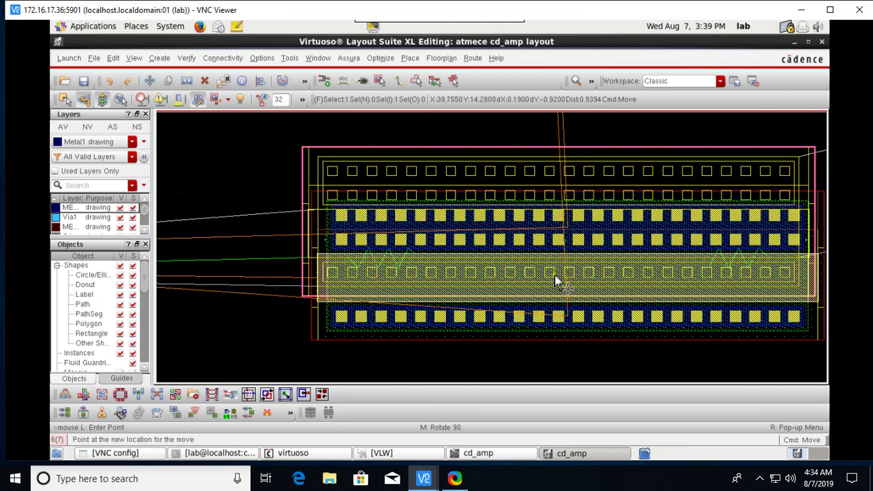
{"action": "scroll", "coordinate": [573, 267], "scroll_direction": "up", "scroll_amount": 2, "text": "ctrl"}
{"action": "scroll", "coordinate": [570, 264], "scroll_direction": "down", "scroll_amount": 5, "text": "ctrl"}
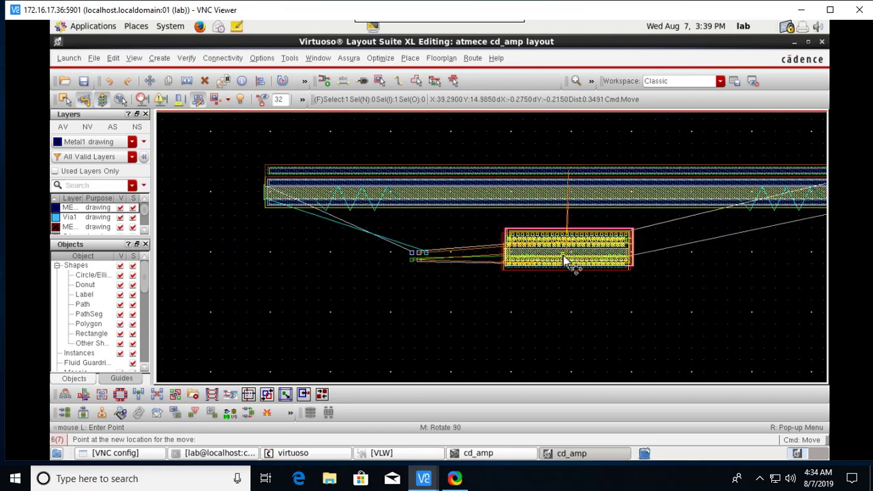
{"action": "scroll", "coordinate": [557, 273], "scroll_direction": "up", "scroll_amount": 3, "text": "ctrl"}
{"action": "scroll", "coordinate": [559, 275], "scroll_direction": "down", "scroll_amount": 3, "text": "ctrl"}
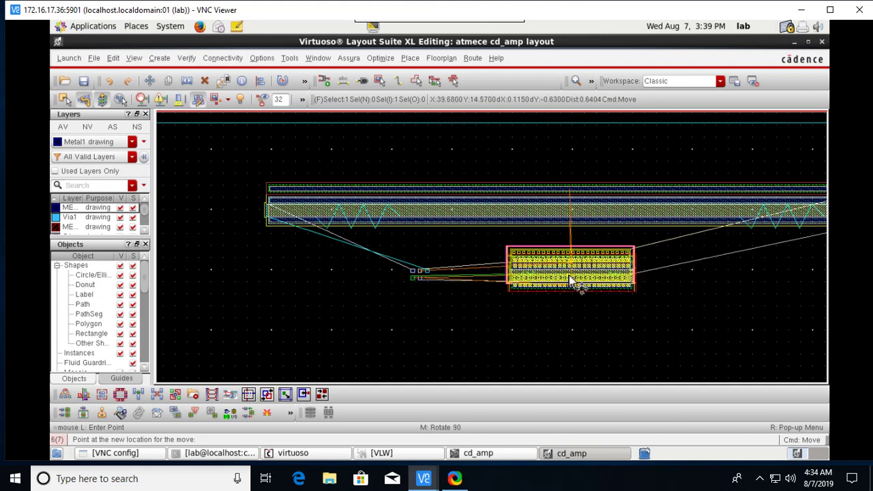
{"action": "left_click", "coordinate": [577, 286]}
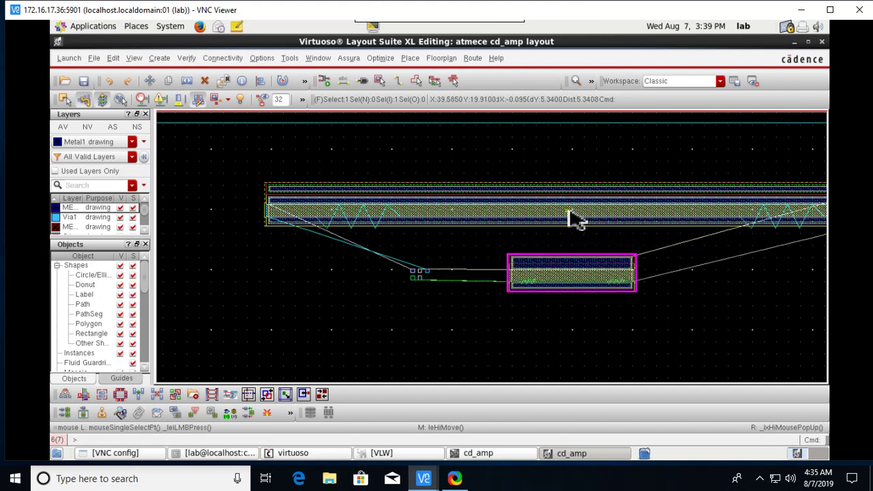
- Flip the longer nmos device upside down with Rotate so its separate contact row faces the shorter device
{"action": "left_click", "coordinate": [600, 220]}
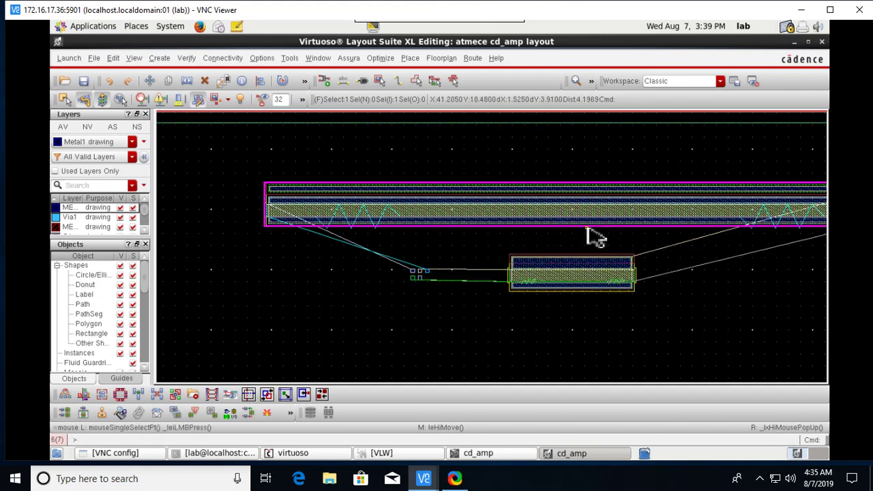
{"action": "right_click", "coordinate": [600, 220]}
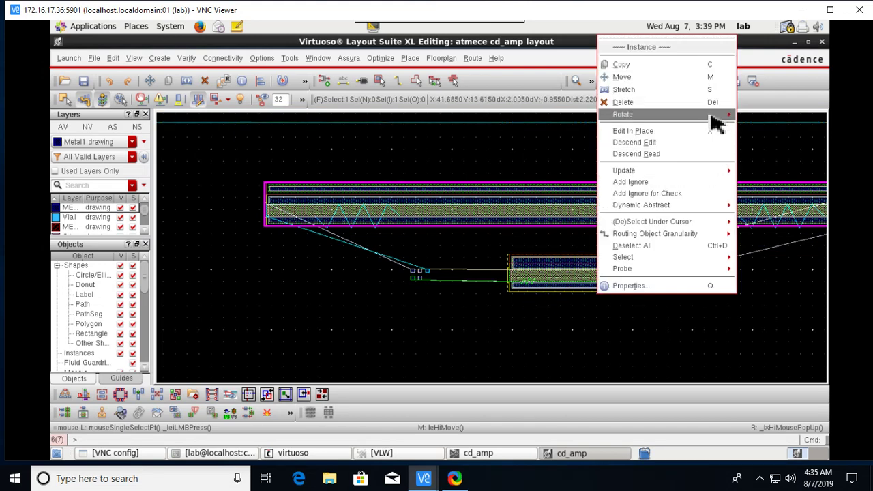
{"action": "mouse_move", "coordinate": [716, 117]}
{"action": "left_click", "coordinate": [550, 164]}
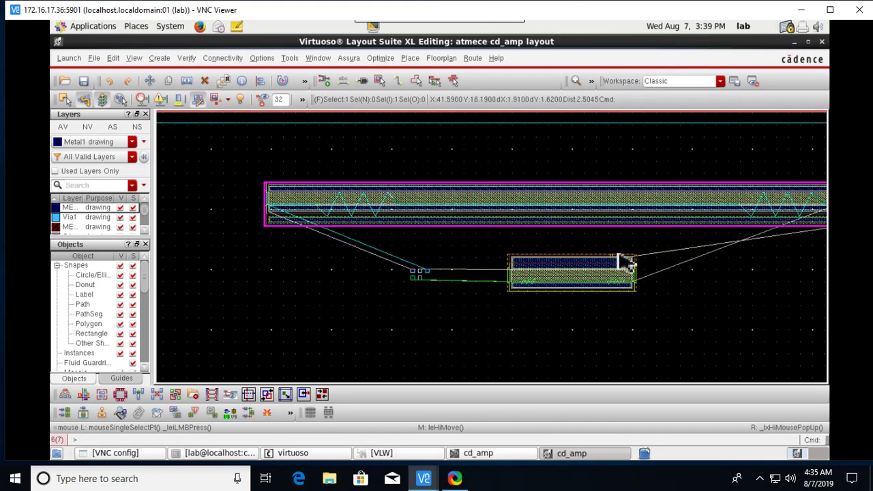
{"action": "scroll", "coordinate": [672, 217], "scroll_direction": "up", "scroll_amount": 2, "text": "ctrl"}
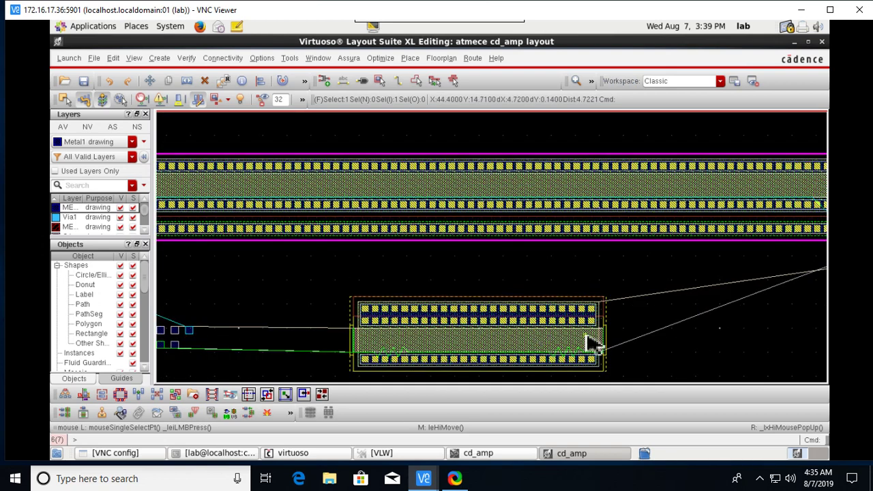
{"action": "left_click", "coordinate": [508, 341]}
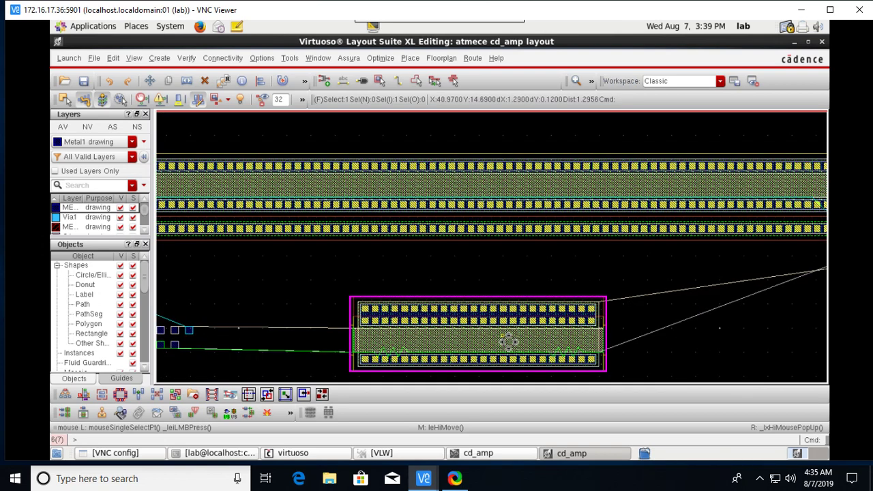
{"action": "key", "text": "m"}
{"action": "left_click", "coordinate": [508, 341]}
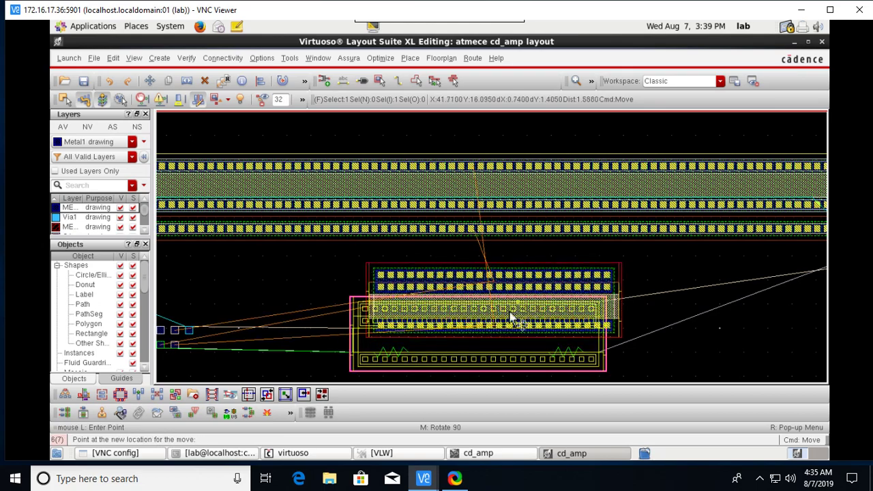
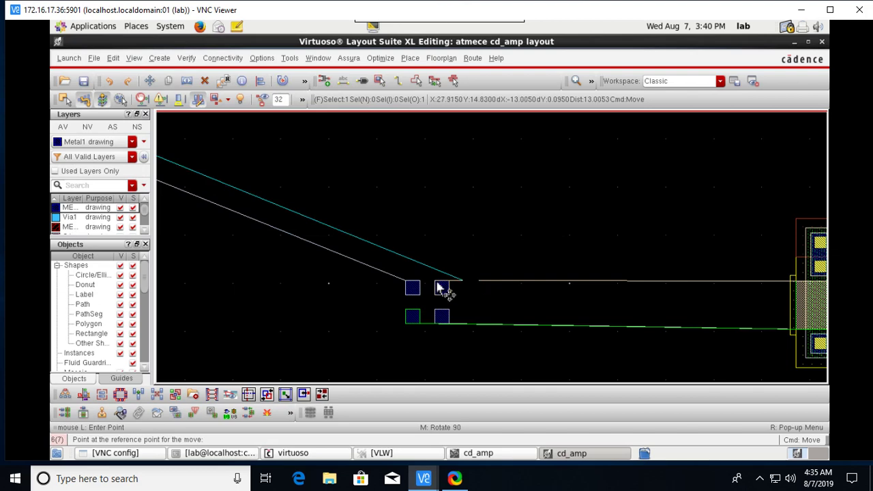
- Move the pin connected to the longer nmos device's gate to just outside that device's left end, at about X 12.8, Y 20.8
{"action": "left_click", "coordinate": [441, 288]}
{"action": "key", "text": "Left"}
{"action": "scroll", "coordinate": [300, 225], "scroll_direction": "down", "scroll_amount": 2, "text": "ctrl"}
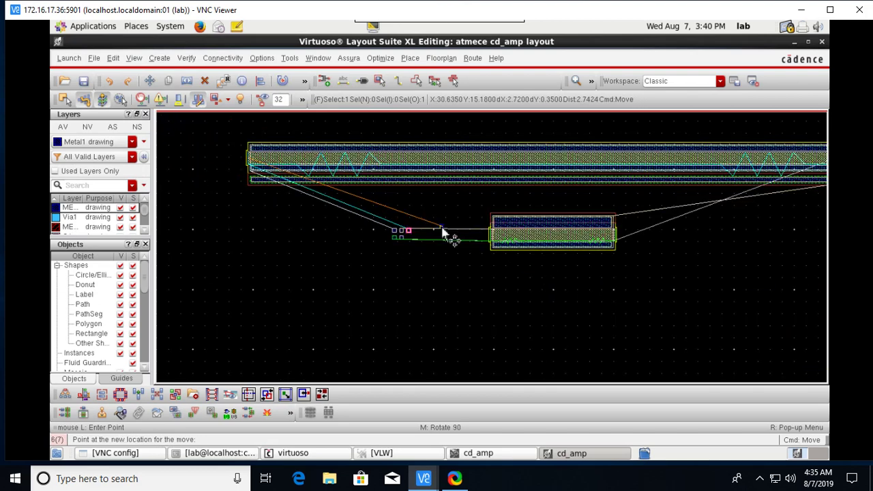
{"action": "scroll", "coordinate": [191, 151], "scroll_direction": "up", "scroll_amount": 2, "text": "ctrl"}
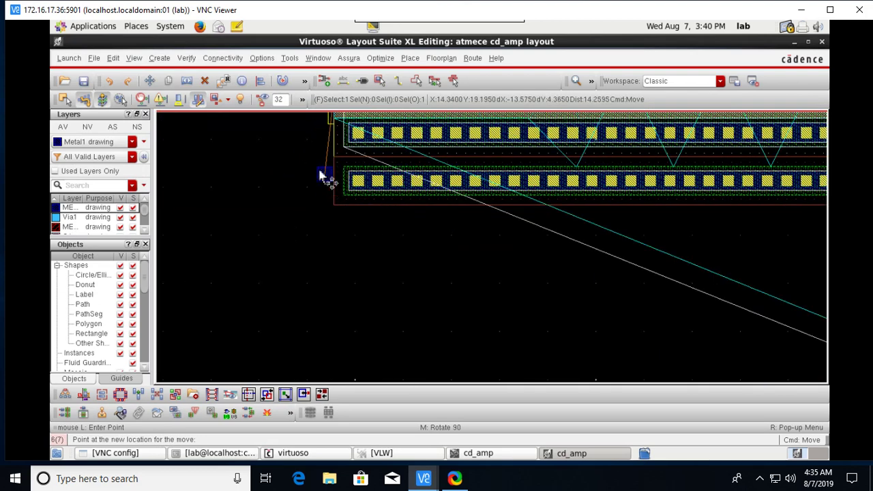
{"action": "key", "text": "Up"}
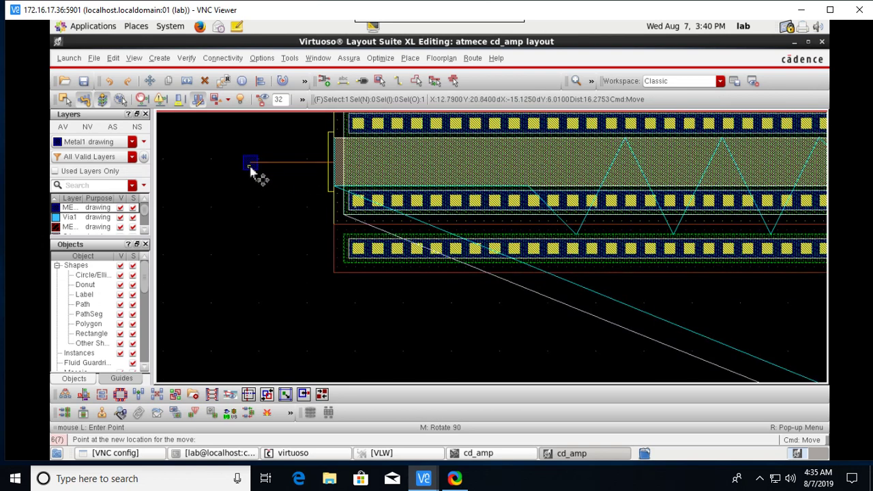
{"action": "left_click", "coordinate": [251, 172]}
- Identify the vss pin through its properties and move it between the two nmos devices, centred above the shorter one at about X 39.7, Y 17.5
{"action": "scroll", "coordinate": [616, 288], "scroll_direction": "down", "scroll_amount": 2, "text": "ctrl"}
{"action": "scroll", "coordinate": [673, 298], "scroll_direction": "down", "scroll_amount": 1, "text": "ctrl"}
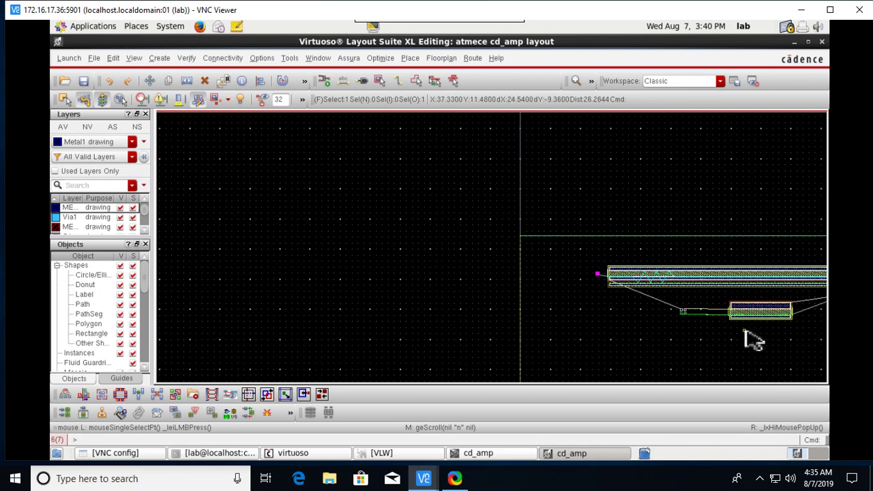
{"action": "scroll", "coordinate": [652, 306], "scroll_direction": "up", "scroll_amount": 2, "text": "ctrl"}
{"action": "scroll", "coordinate": [544, 273], "scroll_direction": "up", "scroll_amount": 1, "text": "ctrl"}
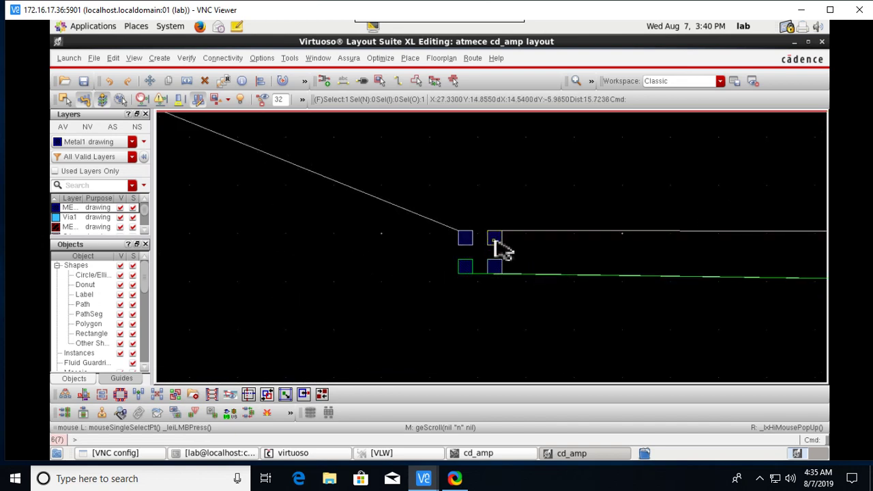
{"action": "key", "text": "q"}
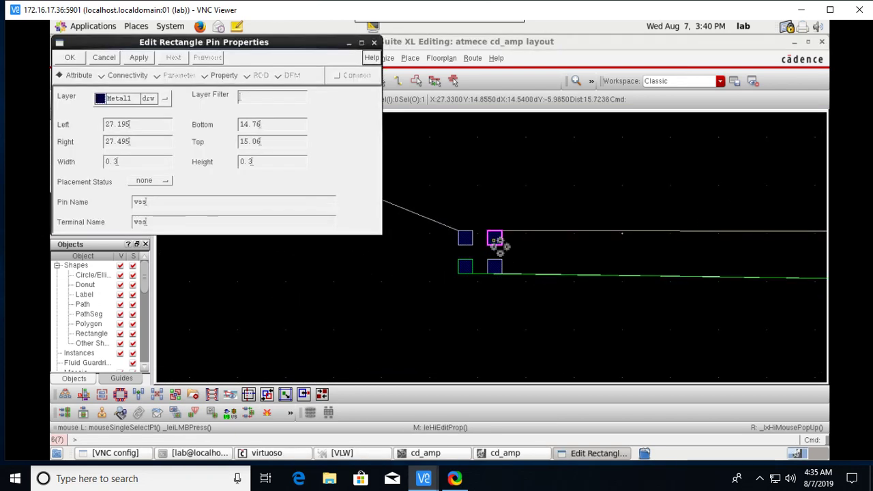
{"action": "left_click", "coordinate": [374, 43]}
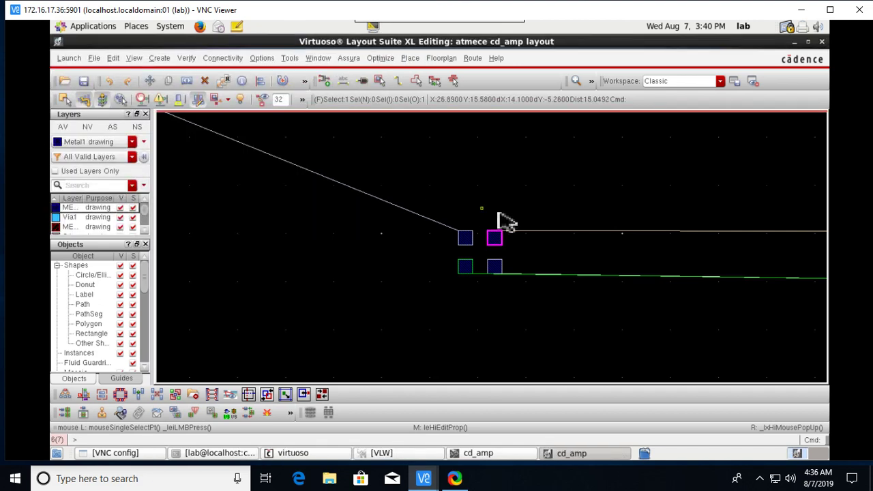
{"action": "key", "text": "m"}
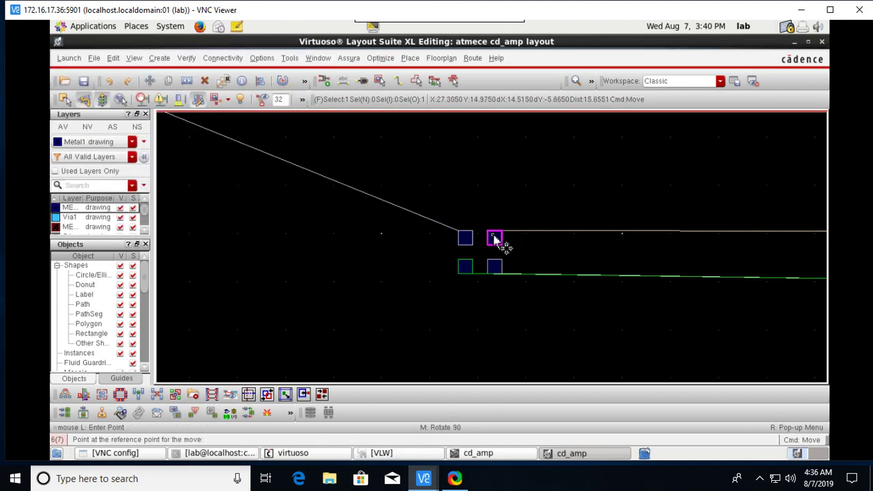
{"action": "left_click", "coordinate": [494, 238]}
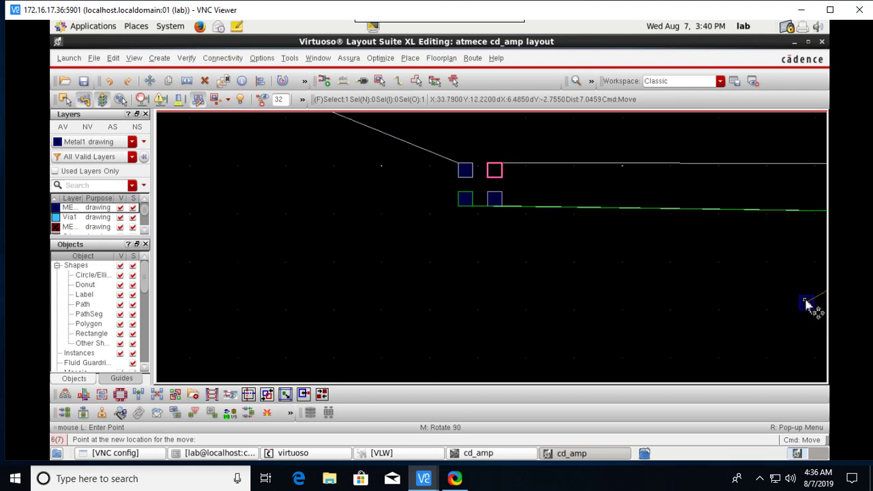
{"action": "scroll", "coordinate": [814, 306], "scroll_direction": "down", "scroll_amount": 2, "text": "ctrl"}
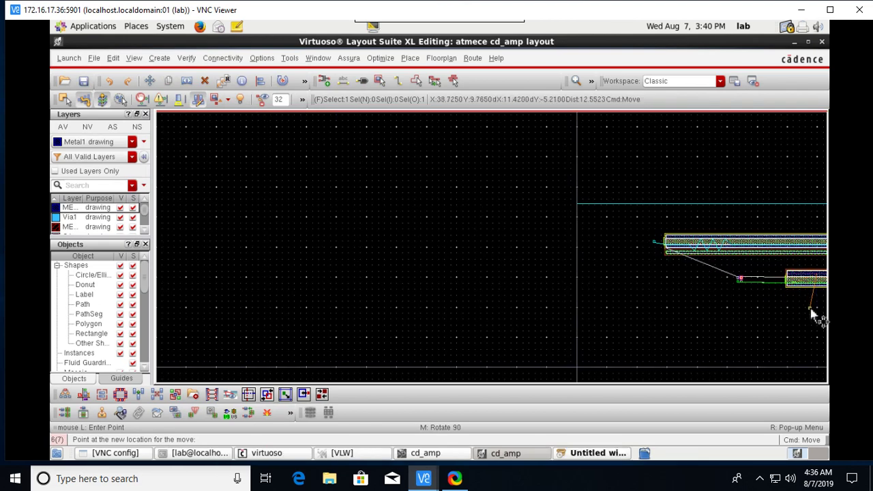
{"action": "scroll", "coordinate": [766, 306], "scroll_direction": "up", "scroll_amount": 2, "text": "ctrl"}
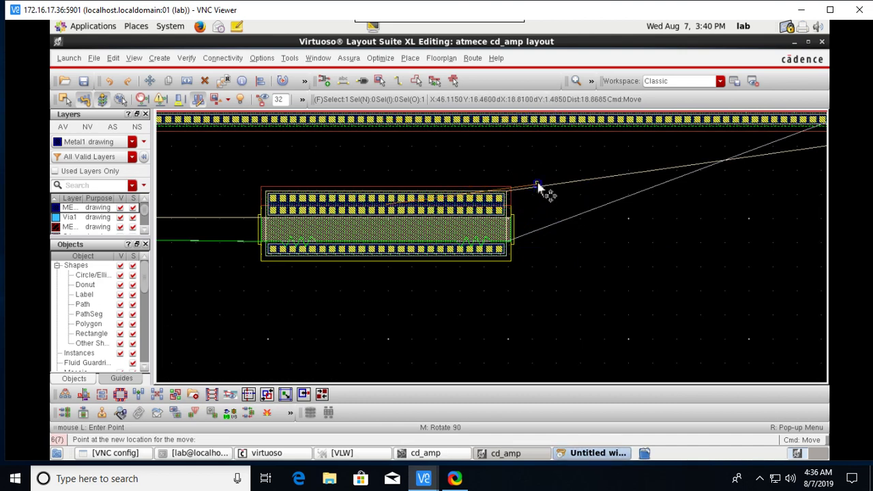
{"action": "scroll", "coordinate": [539, 182], "scroll_direction": "up", "scroll_amount": 1}
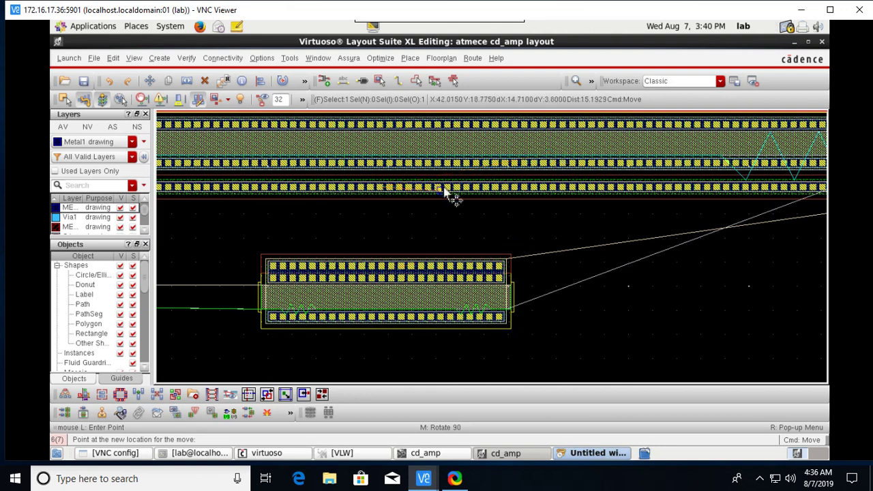
{"action": "left_click", "coordinate": [381, 230]}
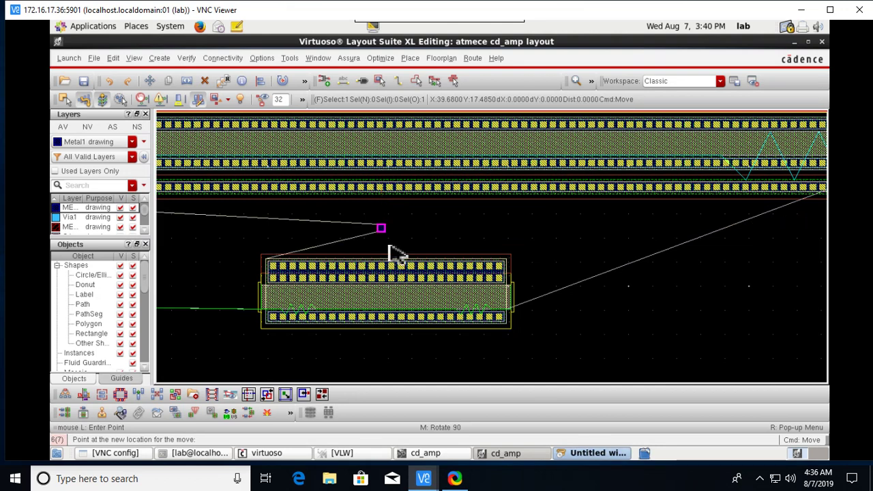
- Identify the vbias pin through its properties and move it just left of the shorter nmos device, at about X 31.7, Y 14.4
{"action": "scroll", "coordinate": [691, 273], "scroll_direction": "down", "scroll_amount": 2, "text": "ctrl"}
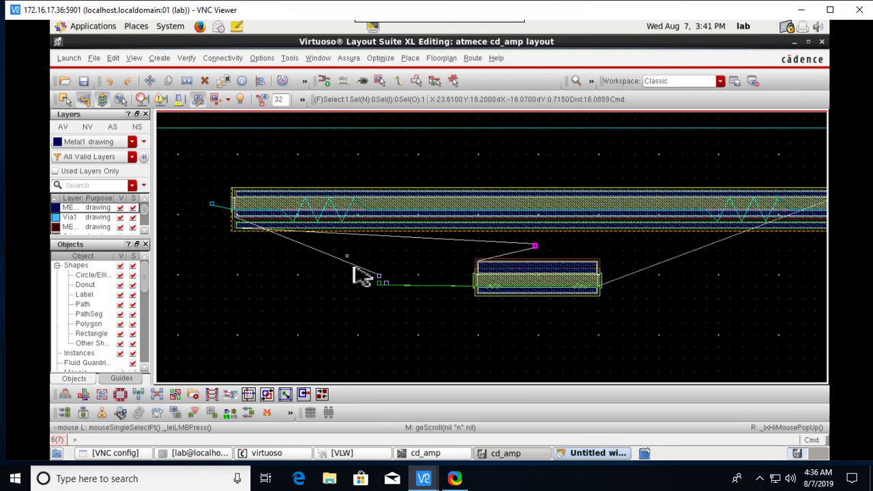
{"action": "scroll", "coordinate": [384, 289], "scroll_direction": "up", "scroll_amount": 2, "text": "ctrl"}
{"action": "left_click", "coordinate": [375, 284]}
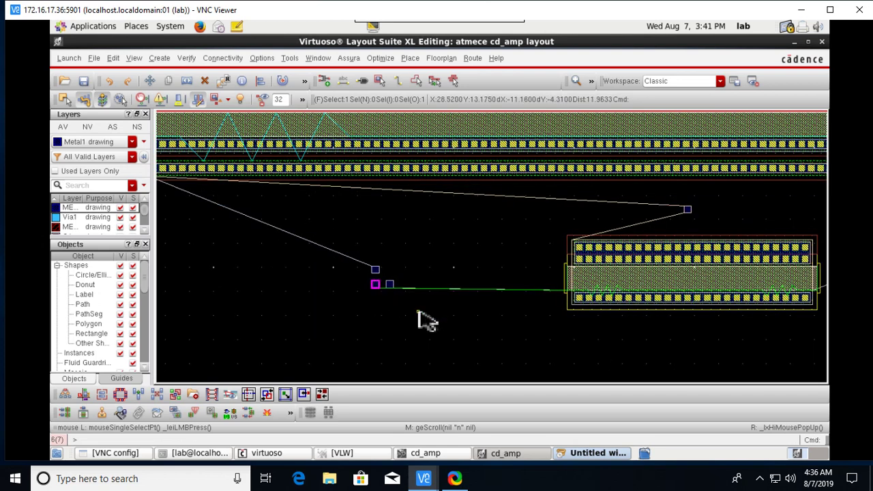
{"action": "key", "text": "q"}
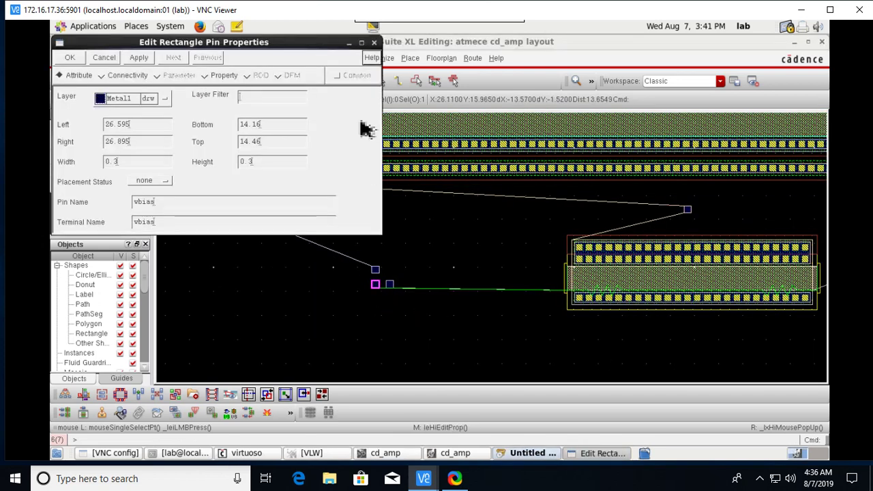
{"action": "left_click", "coordinate": [374, 43]}
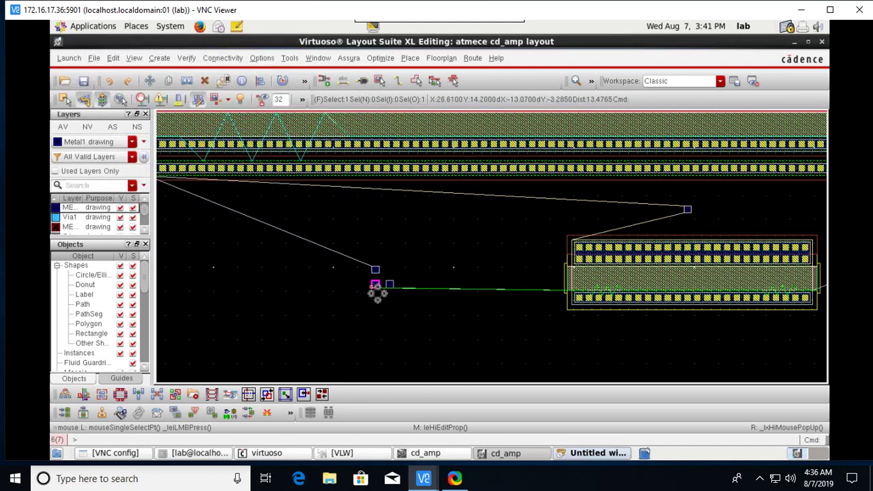
{"action": "key", "text": "m"}
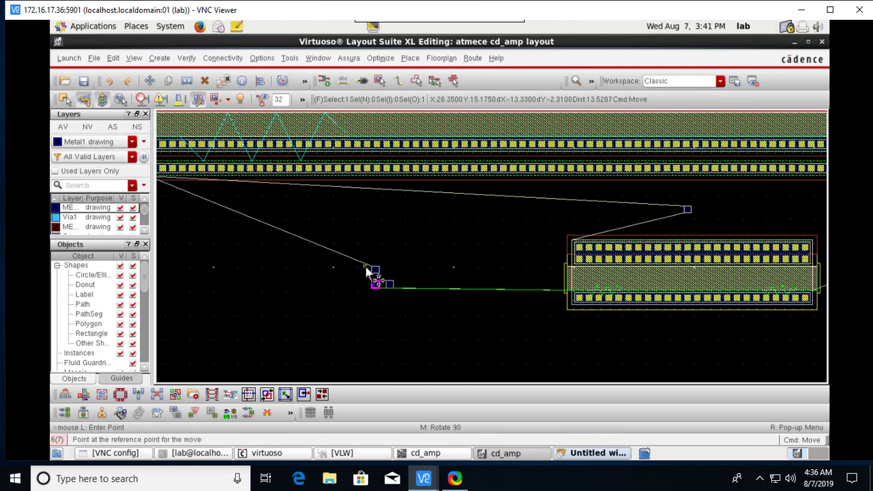
{"action": "left_click", "coordinate": [376, 286]}
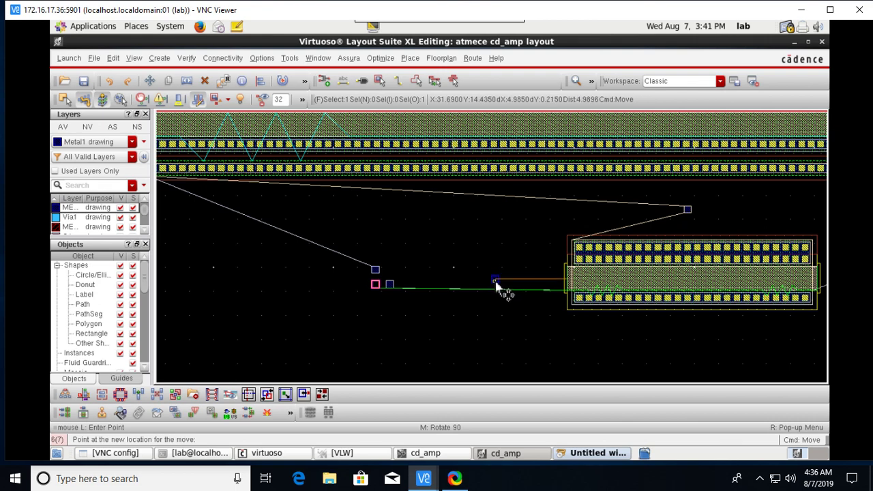
{"action": "left_click", "coordinate": [495, 282]}
- Identify the vout pin through its properties and move it beyond the longer nmos device's right end, at about X 69.5, Y 20.3
{"action": "left_click", "coordinate": [390, 284]}
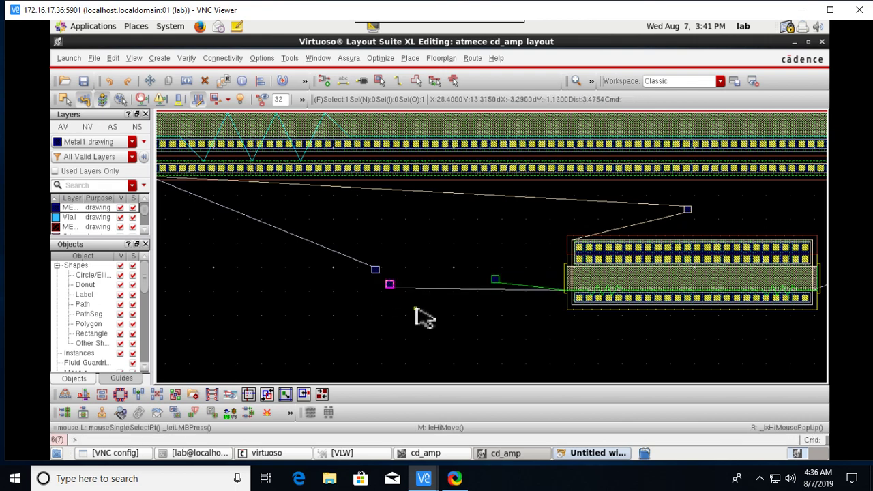
{"action": "key", "text": "q"}
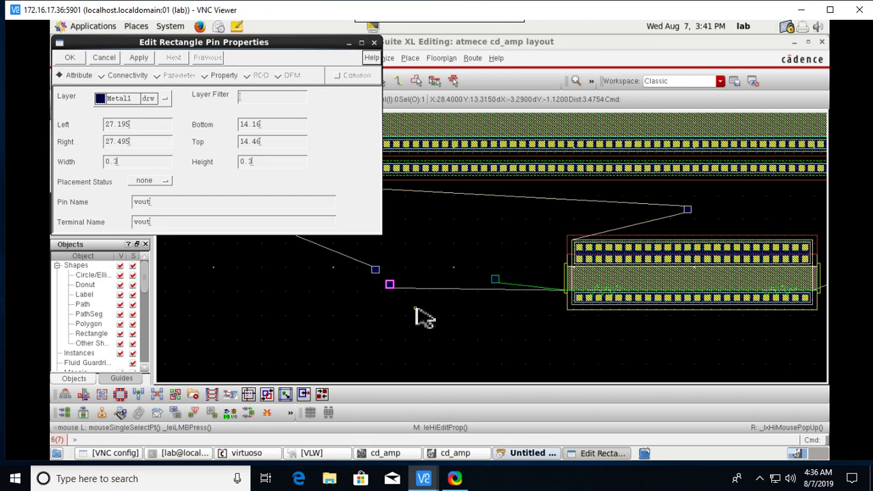
{"action": "left_click", "coordinate": [373, 43]}
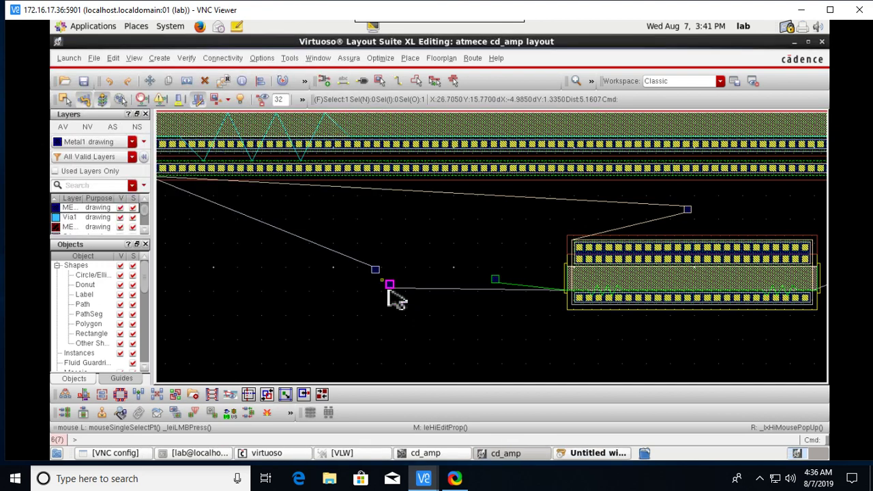
{"action": "key", "text": "m"}
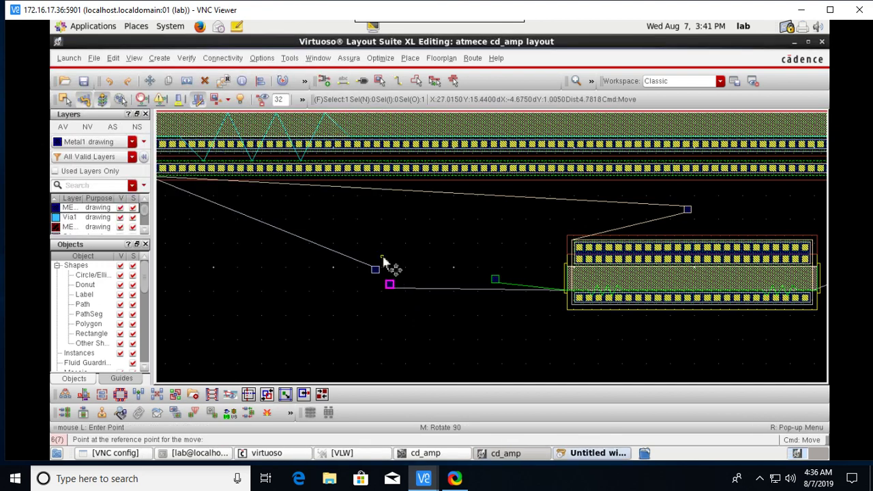
{"action": "left_click", "coordinate": [391, 287]}
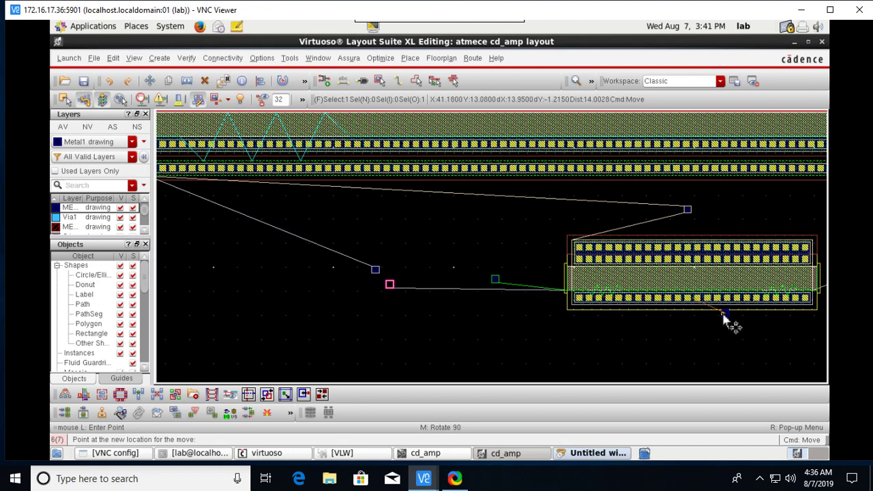
{"action": "key", "text": "Right"}
{"action": "key", "text": "Right"}
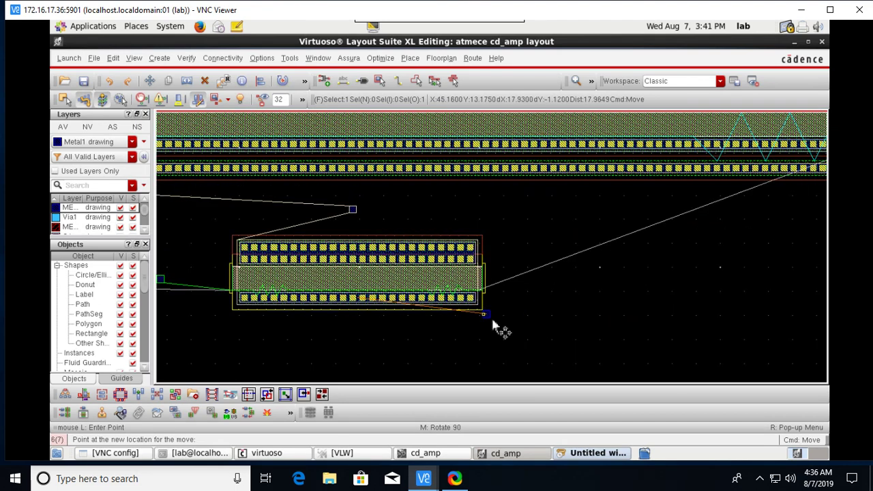
{"action": "key", "text": "shift+z"}
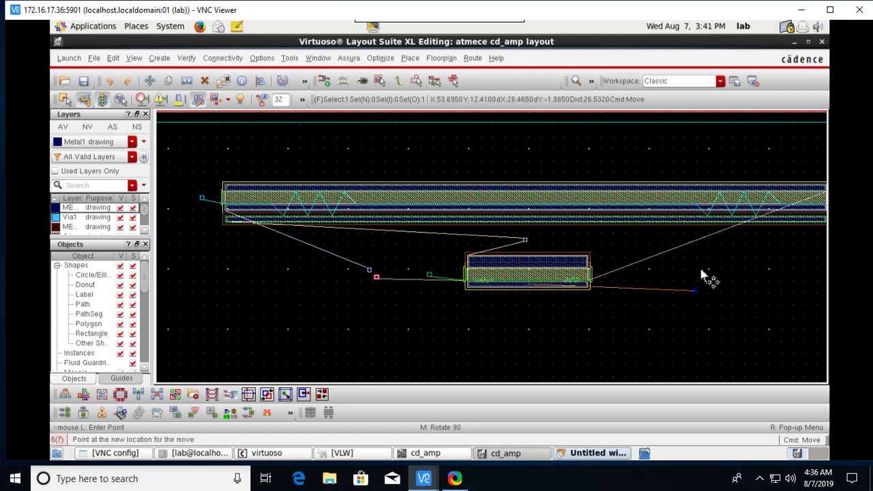
{"action": "key", "text": "Right"}
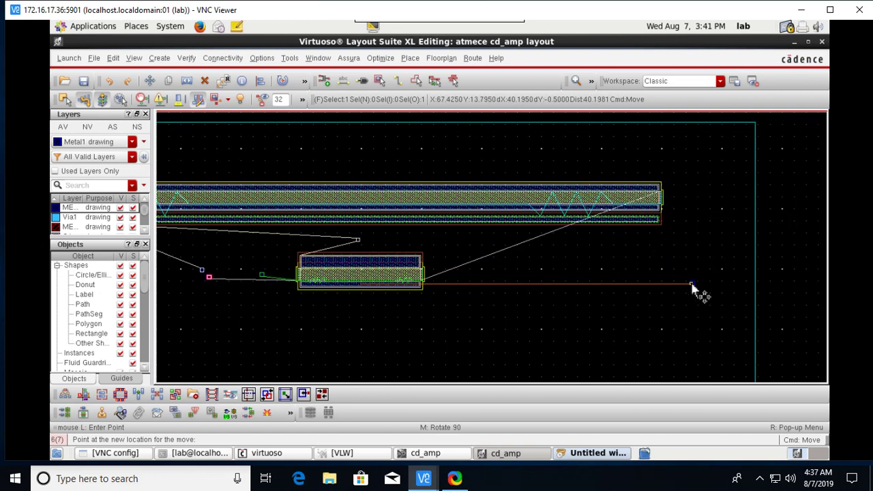
{"action": "left_click", "coordinate": [716, 205]}
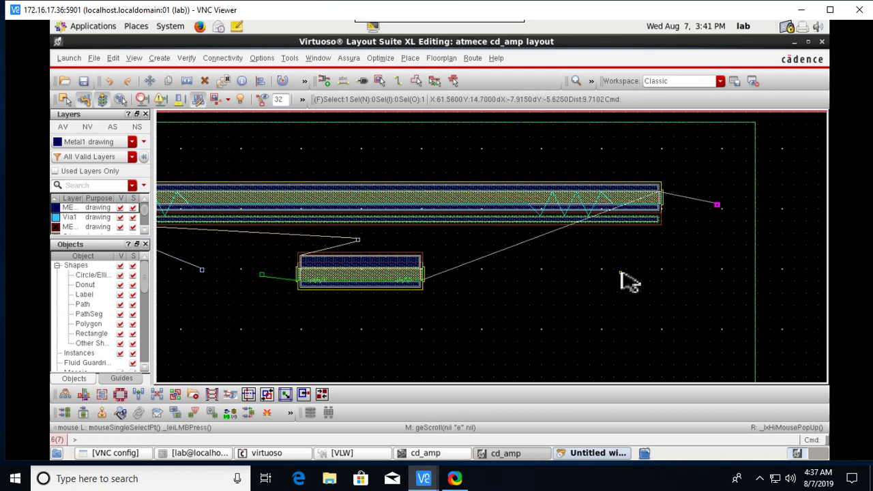
- Identify the vdd pin through its properties and move it beside the longer nmos device's right end, at about X 67.4, Y 19.7
{"action": "key", "text": "f"}
{"action": "scroll", "coordinate": [389, 277], "scroll_direction": "up", "scroll_amount": 6, "text": "ctrl"}
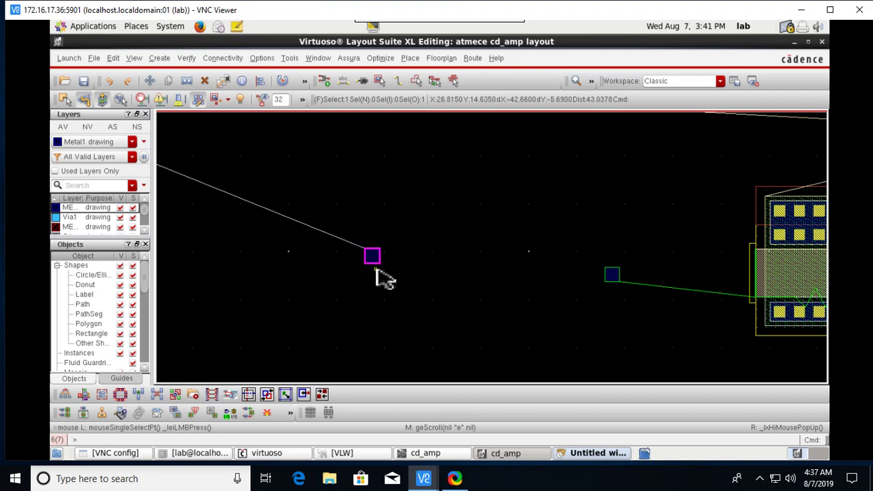
{"action": "key", "text": "q"}
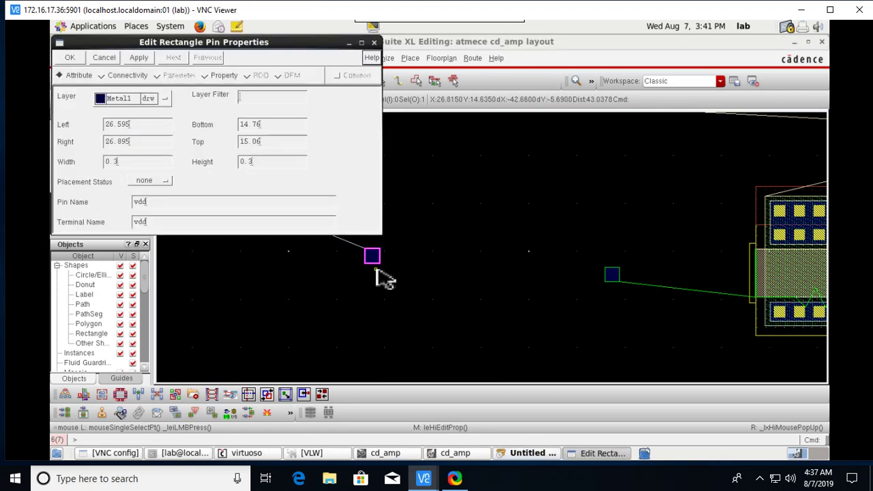
{"action": "left_click", "coordinate": [373, 43]}
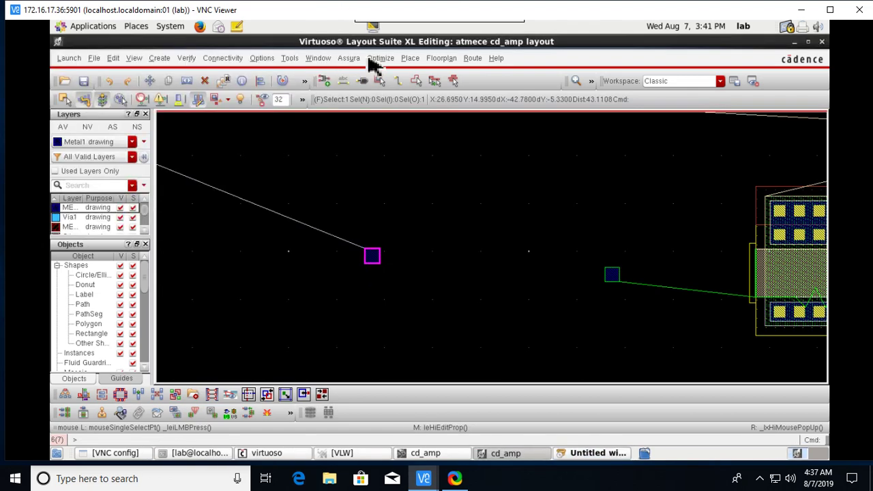
{"action": "key", "text": "m"}
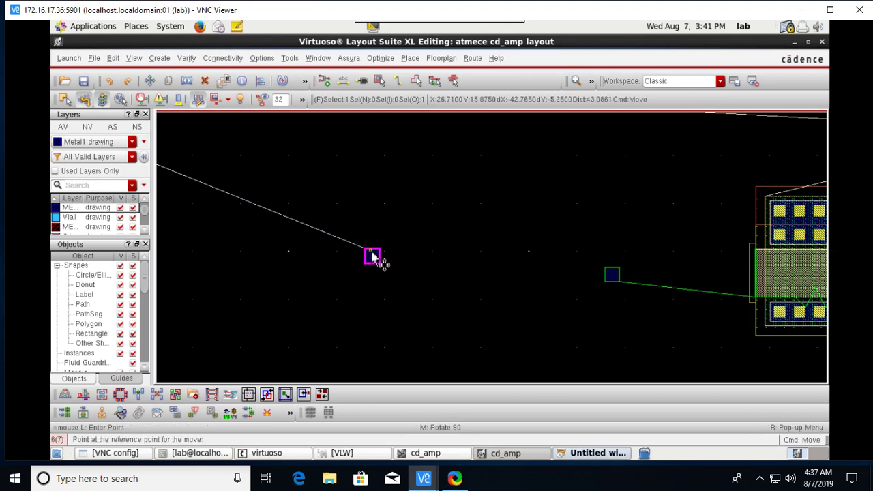
{"action": "left_click", "coordinate": [371, 255]}
{"action": "scroll", "coordinate": [477, 150], "scroll_direction": "down", "scroll_amount": 3, "text": "ctrl"}
{"action": "scroll", "coordinate": [505, 170], "scroll_direction": "up", "scroll_amount": 2}
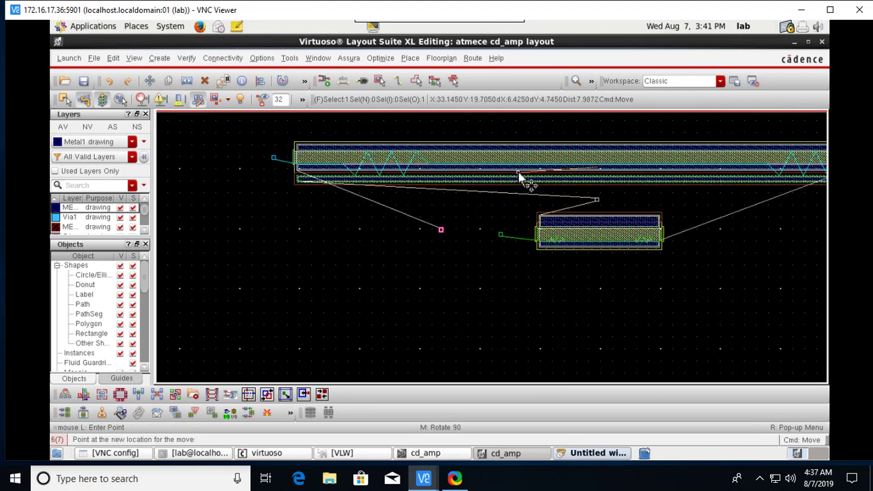
{"action": "scroll", "coordinate": [520, 176], "scroll_direction": "up", "scroll_amount": 2}
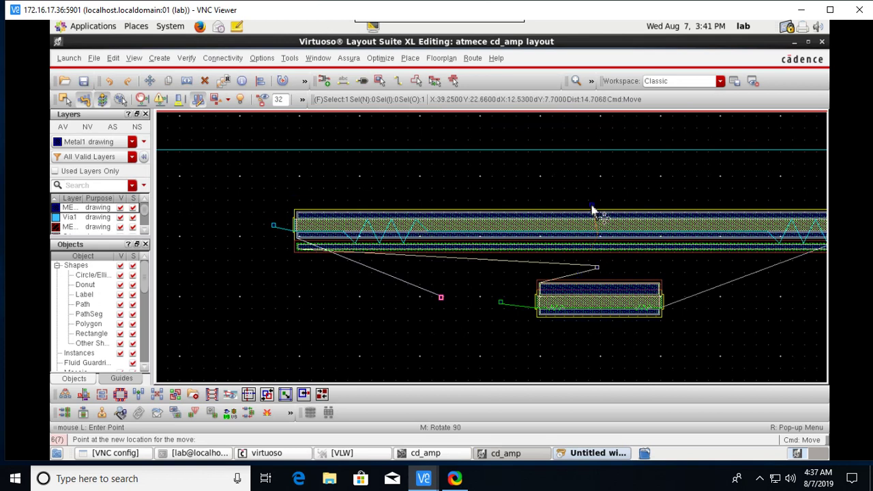
{"action": "scroll", "coordinate": [639, 258], "scroll_direction": "up", "scroll_amount": 3, "text": "ctrl"}
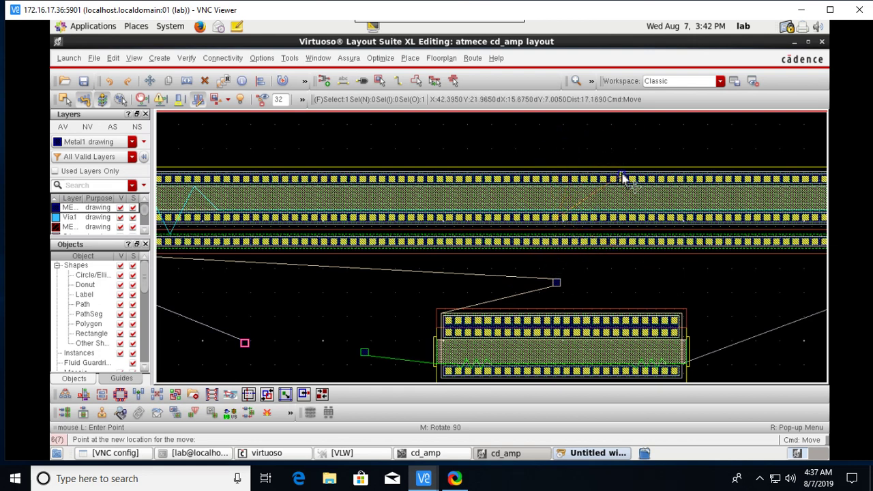
{"action": "key", "text": "Right"}
{"action": "key", "text": "Right"}
{"action": "key", "text": "Right"}
{"action": "key", "text": "Right"}
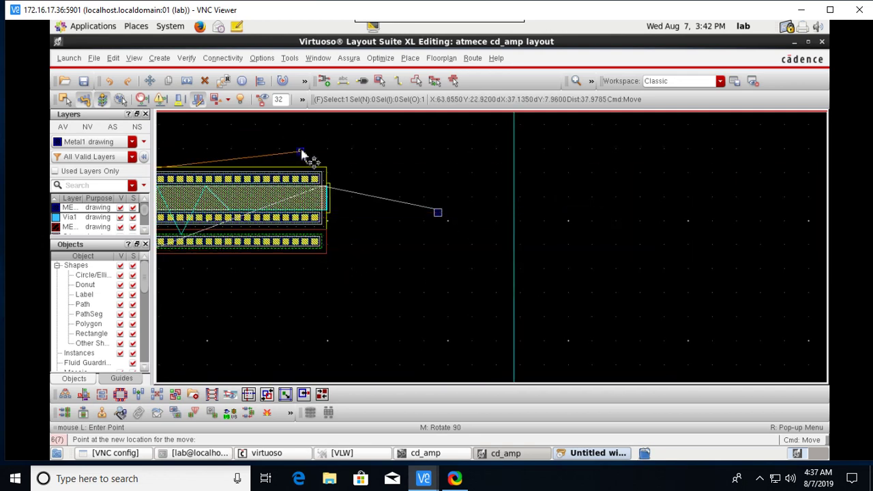
{"action": "key", "text": "Left"}
{"action": "key", "text": "Left"}
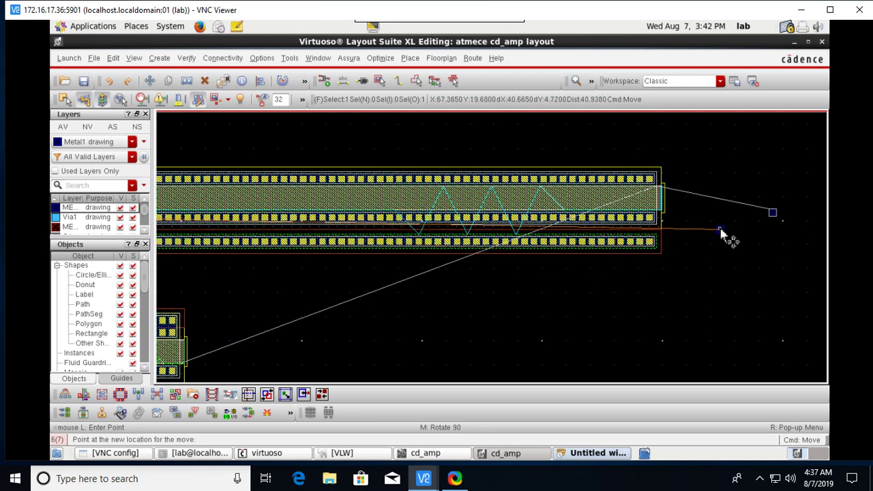
{"action": "left_click", "coordinate": [716, 229]}
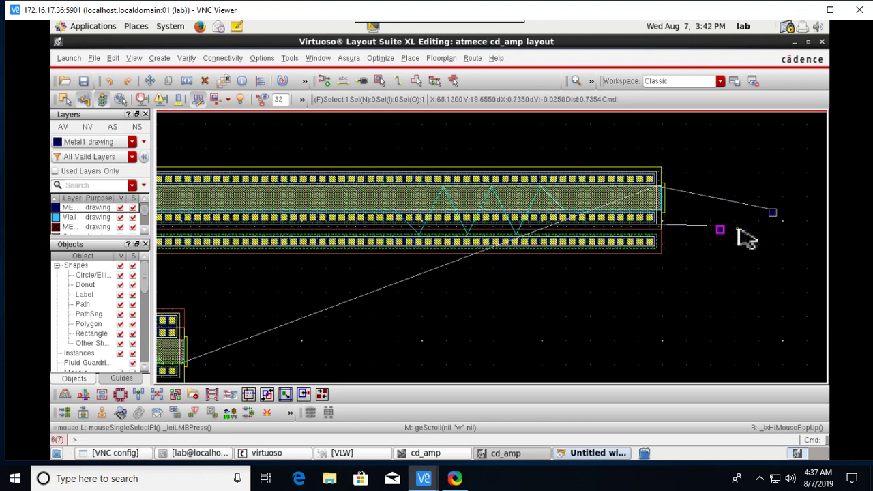
- Move the vout pin up, level with the longer nmos device's upper contact row, at about X 70.0, Y 22.2
{"action": "left_click", "coordinate": [774, 214]}
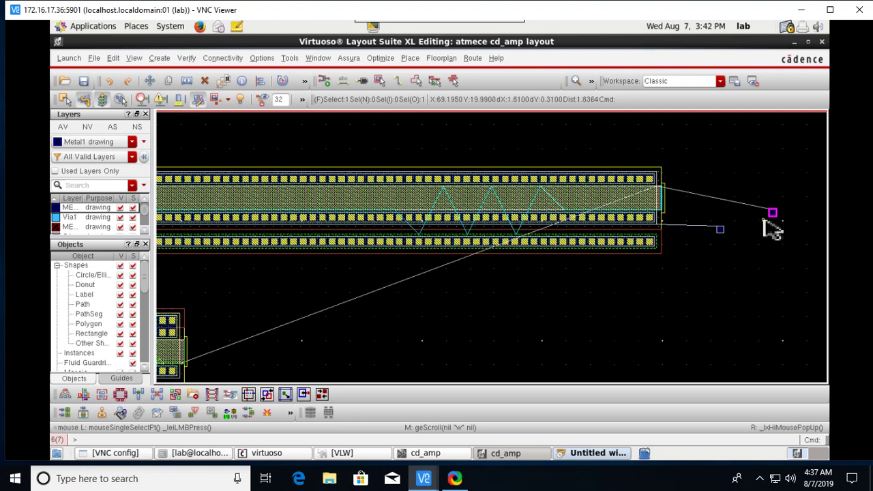
{"action": "key", "text": "m"}
{"action": "left_click", "coordinate": [773, 214]}
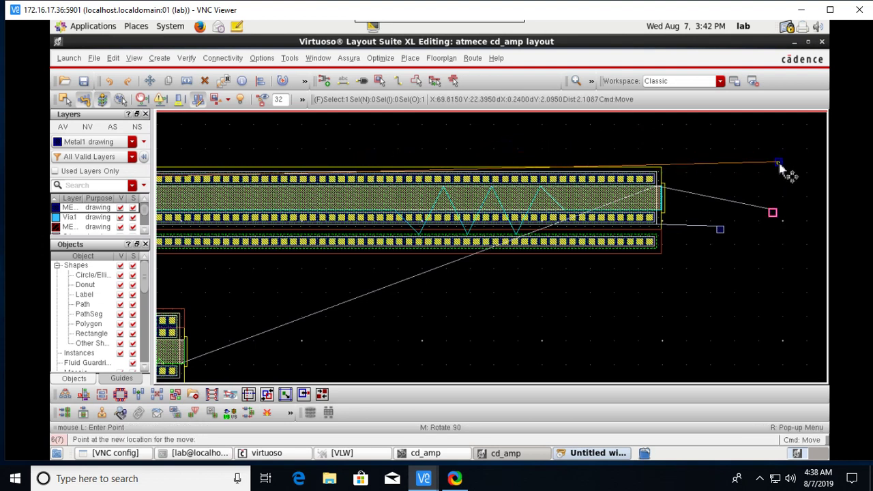
{"action": "left_click", "coordinate": [784, 172]}
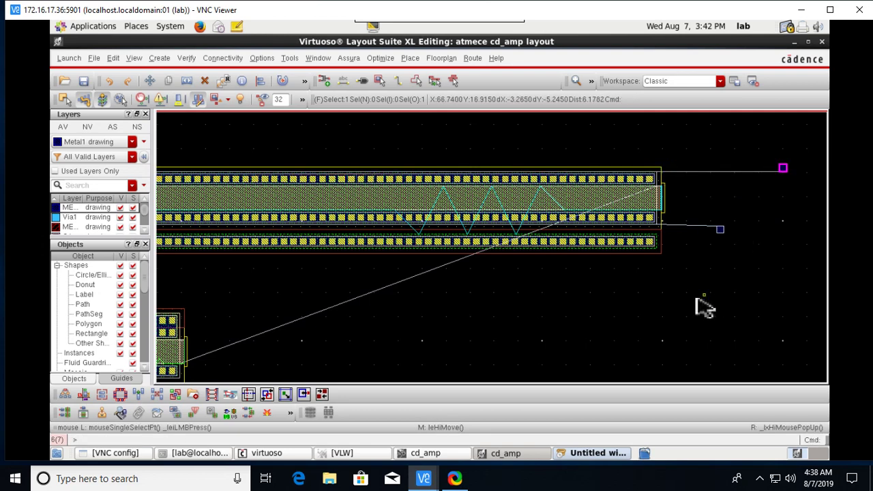
- Place a single M1_POLY1 via with one row and one column on the gate pin at the longer nmos device's left end
{"action": "scroll", "coordinate": [840, 314], "scroll_direction": "left", "scroll_amount": 5, "text": "shift"}
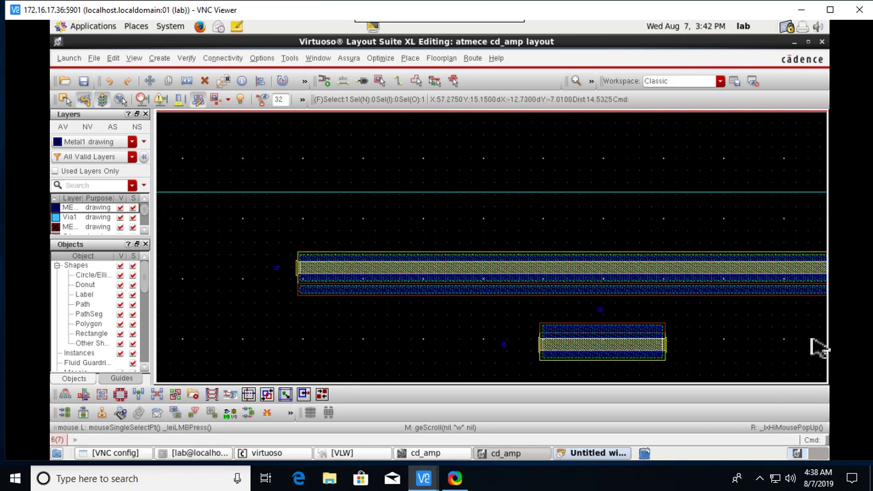
{"action": "scroll", "coordinate": [868, 344], "scroll_direction": "down", "scroll_amount": 3}
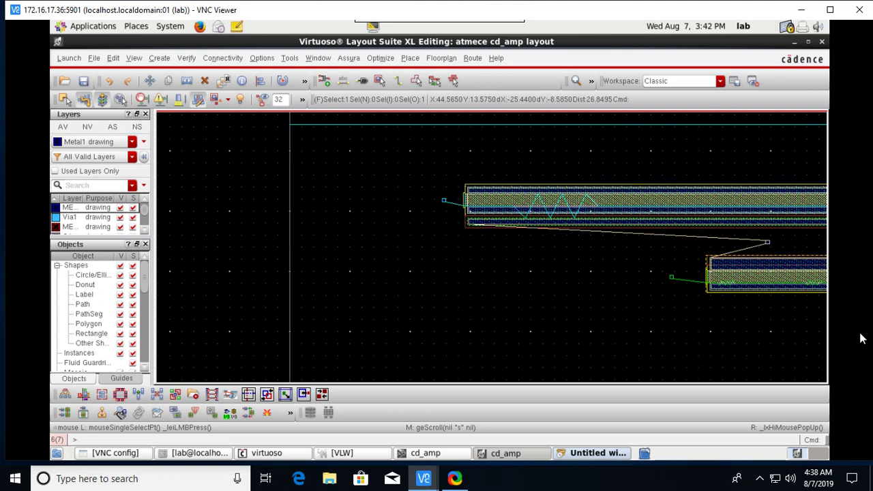
{"action": "scroll", "coordinate": [861, 339], "scroll_direction": "right", "scroll_amount": 3, "text": "shift"}
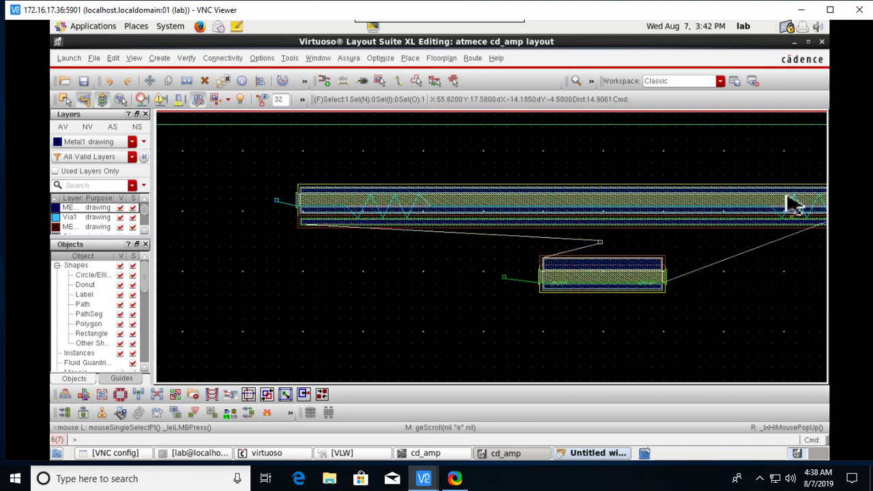
{"action": "left_click", "coordinate": [380, 81]}
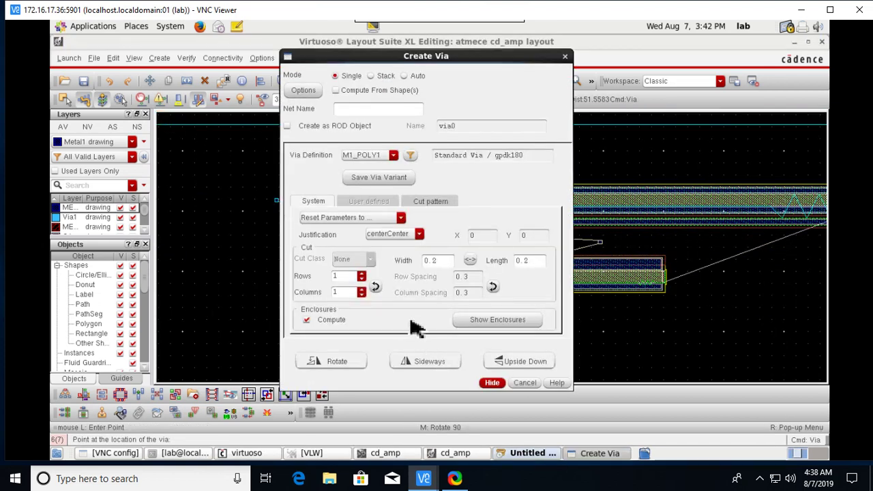
{"action": "left_click", "coordinate": [493, 383]}
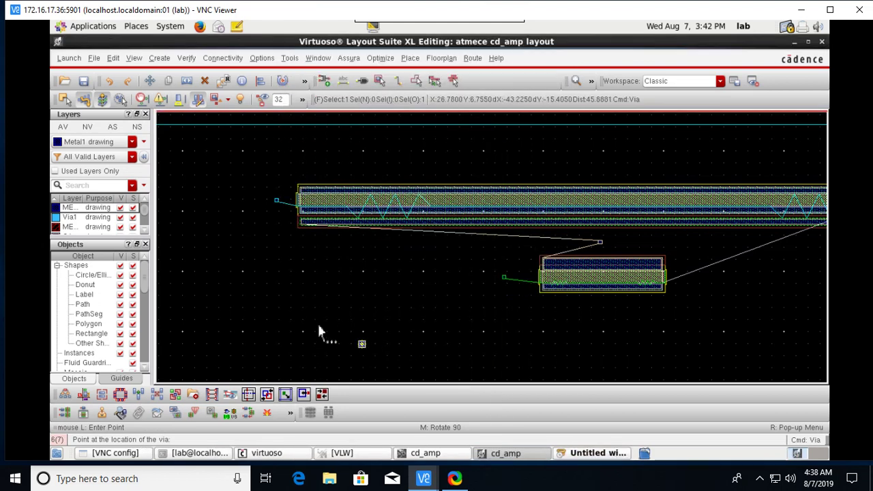
{"action": "scroll", "coordinate": [259, 202], "scroll_direction": "up", "scroll_amount": 2, "text": "ctrl"}
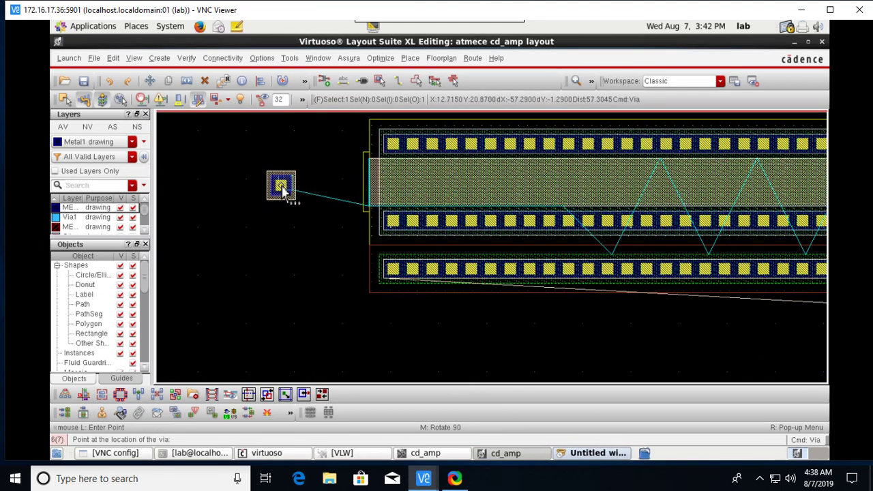
{"action": "scroll", "coordinate": [289, 191], "scroll_direction": "up", "scroll_amount": 2, "text": "ctrl"}
{"action": "left_click", "coordinate": [298, 178]}
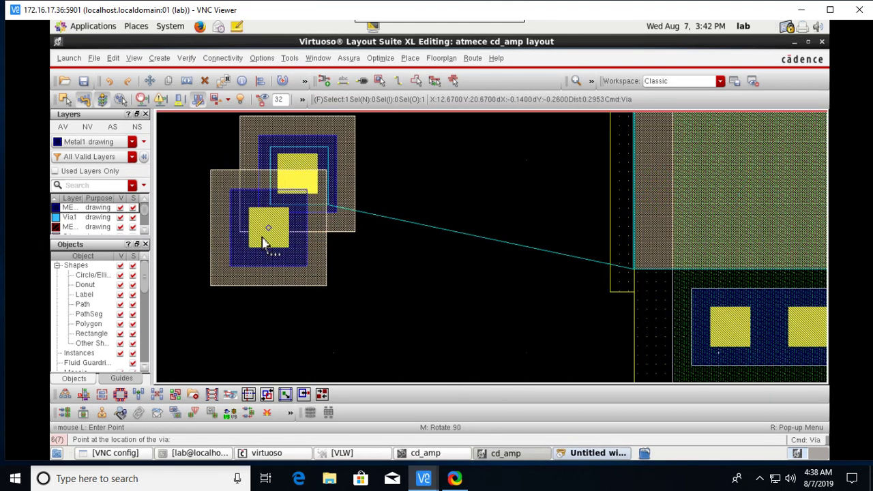
- Place a single M1_POLY1 via on the gate pin at the shorter nmos device's left end, at about X 31.8, Y 14.5
{"action": "scroll", "coordinate": [579, 369], "scroll_direction": "down", "scroll_amount": 2}
{"action": "scroll", "coordinate": [579, 369], "scroll_direction": "down", "scroll_amount": 2, "text": "ctrl"}
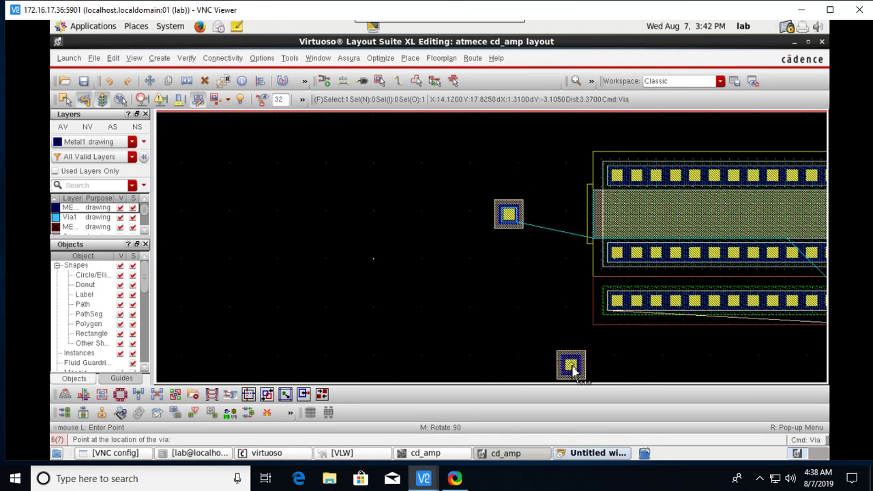
{"action": "scroll", "coordinate": [618, 318], "scroll_direction": "down", "scroll_amount": 1}
{"action": "scroll", "coordinate": [621, 318], "scroll_direction": "up", "scroll_amount": 1, "text": "shift"}
{"action": "scroll", "coordinate": [625, 315], "scroll_direction": "down", "scroll_amount": 2, "text": "shift"}
{"action": "scroll", "coordinate": [625, 320], "scroll_direction": "down", "scroll_amount": 2, "text": "shift"}
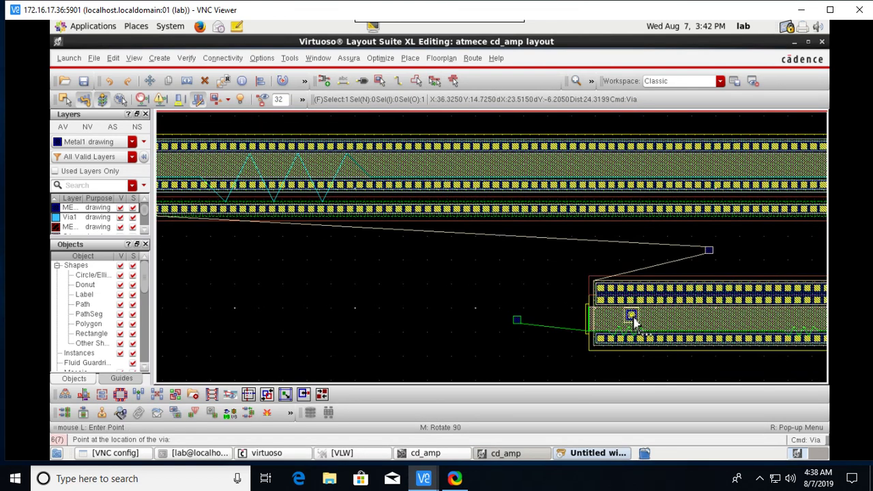
{"action": "scroll", "coordinate": [525, 321], "scroll_direction": "up", "scroll_amount": 3, "text": "ctrl"}
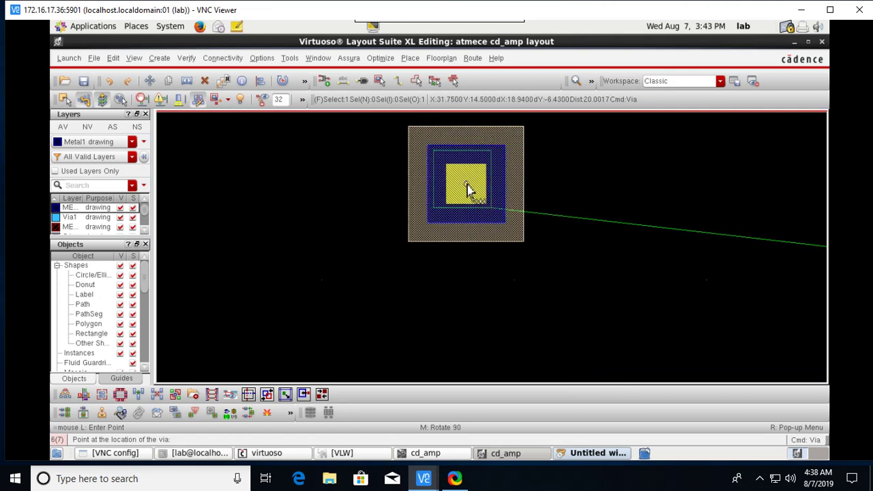
{"action": "left_click", "coordinate": [467, 185]}
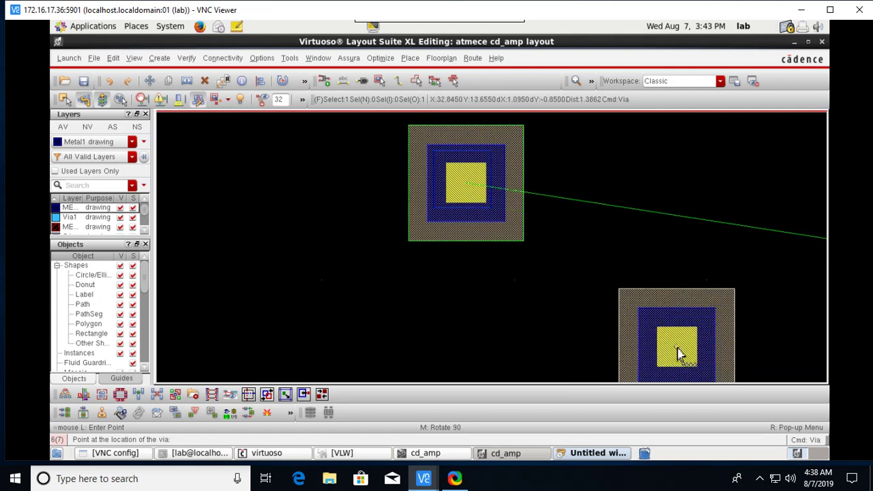
{"action": "key", "text": "Escape"}
- Route a straight Poly wire from the shorter nmos device's gate via to the left edge of its poly gate
{"action": "scroll", "coordinate": [801, 338], "scroll_direction": "down", "scroll_amount": 3, "text": "ctrl"}
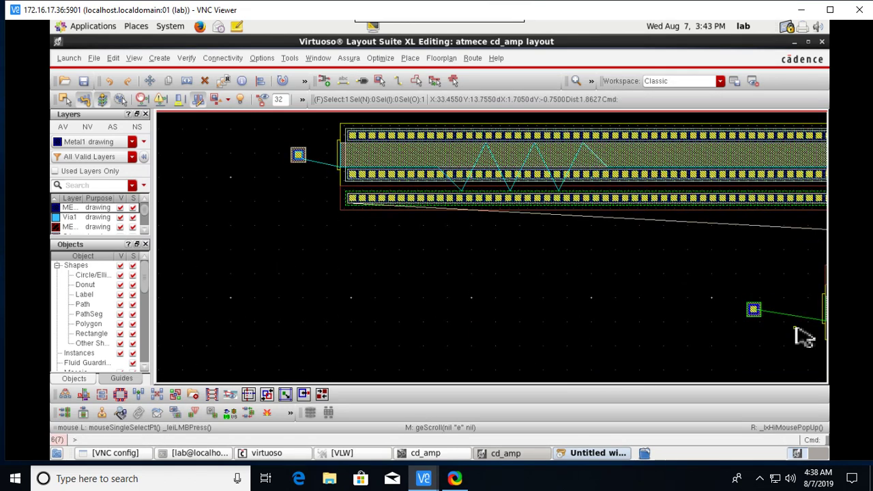
{"action": "scroll", "coordinate": [785, 332], "scroll_direction": "down", "scroll_amount": 2, "text": "shift"}
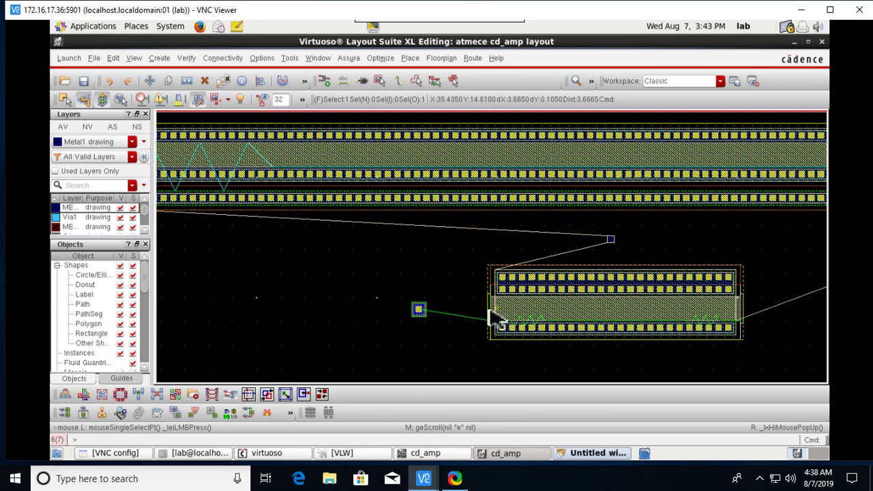
{"action": "left_click", "coordinate": [397, 81]}
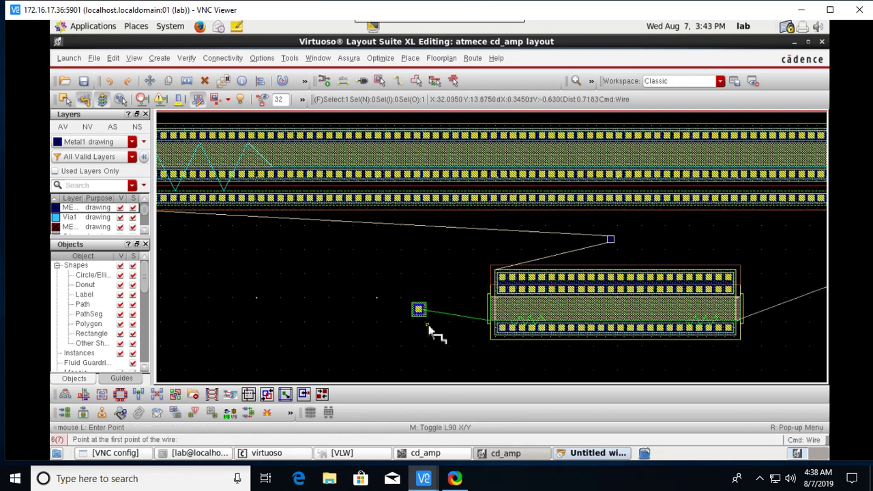
{"action": "scroll", "coordinate": [444, 320], "scroll_direction": "up", "scroll_amount": 3, "text": "ctrl"}
{"action": "scroll", "coordinate": [626, 311], "scroll_direction": "down", "scroll_amount": 1, "text": "ctrl"}
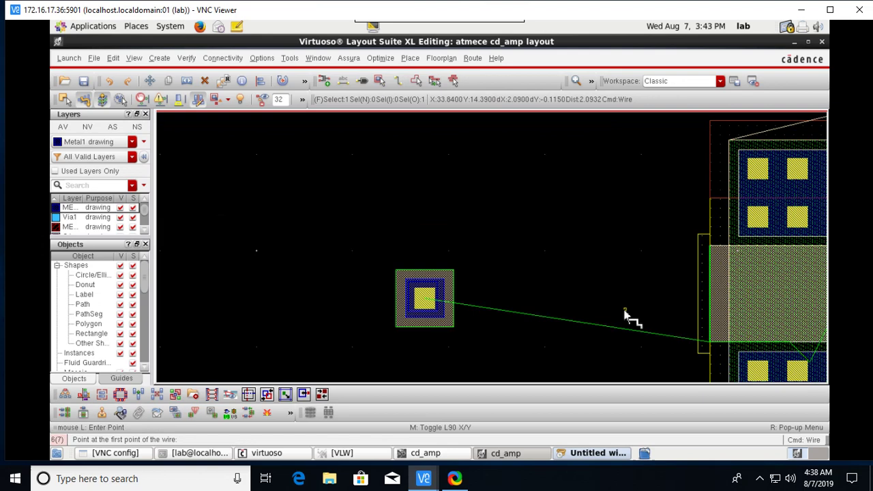
{"action": "left_click", "coordinate": [456, 301]}
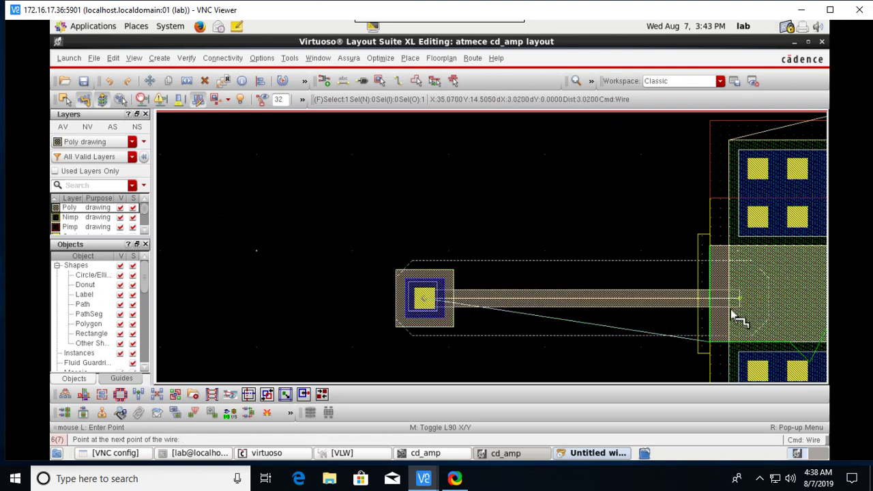
{"action": "double_click", "coordinate": [685, 303]}
- Route a straight Poly wire from the longer nmos device's gate via to the left edge of its poly gate
{"action": "scroll", "coordinate": [682, 304], "scroll_direction": "down", "scroll_amount": 3, "text": "ctrl"}
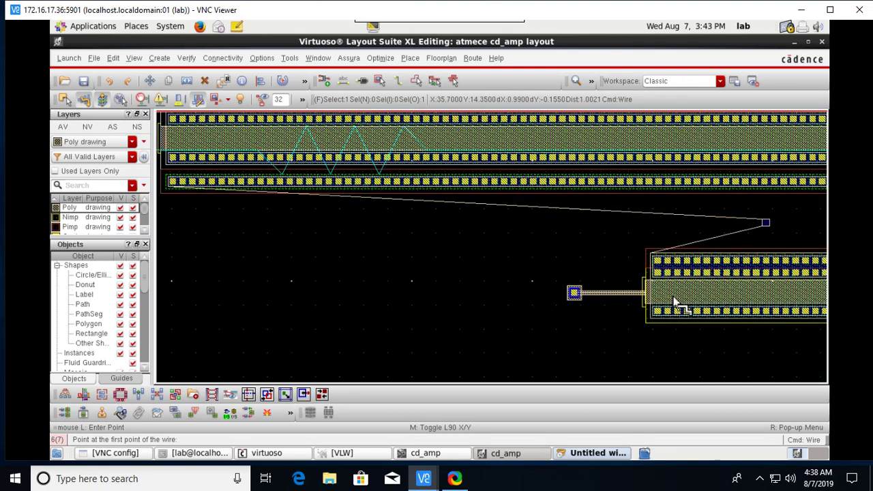
{"action": "scroll", "coordinate": [555, 263], "scroll_direction": "up", "scroll_amount": 3, "text": "ctrl"}
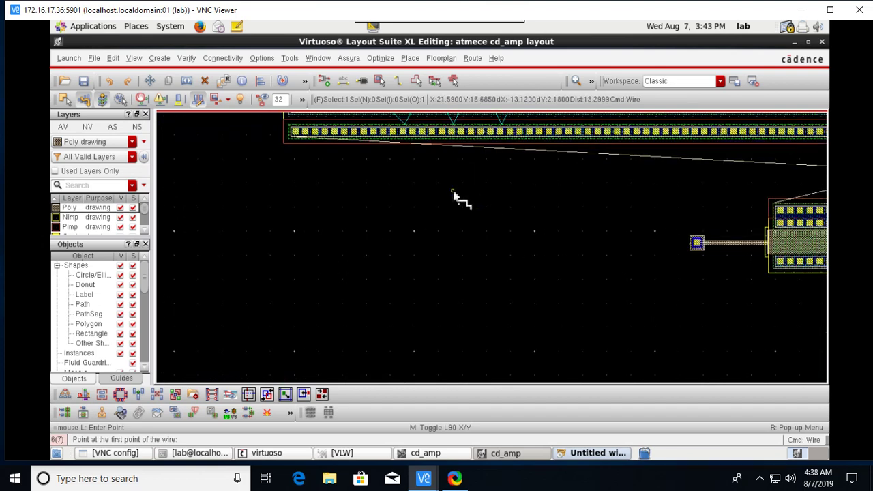
{"action": "scroll", "coordinate": [453, 196], "scroll_direction": "up", "scroll_amount": 4}
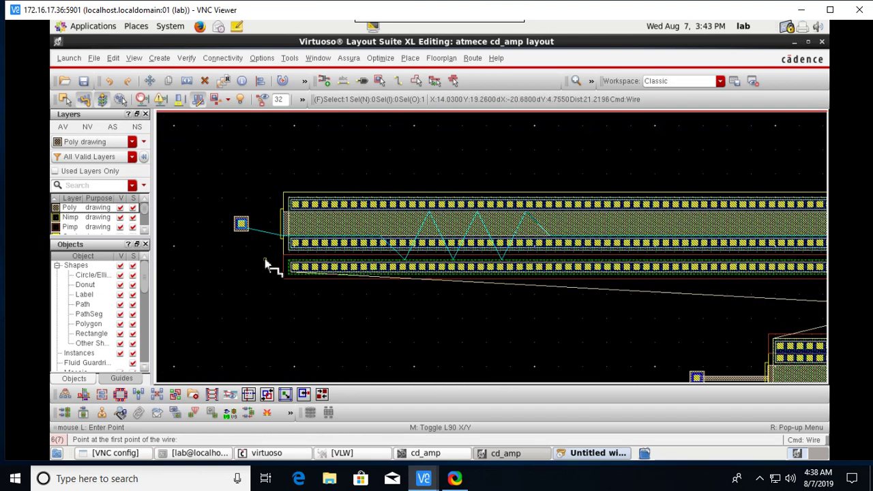
{"action": "scroll", "coordinate": [253, 234], "scroll_direction": "up", "scroll_amount": 3, "text": "ctrl"}
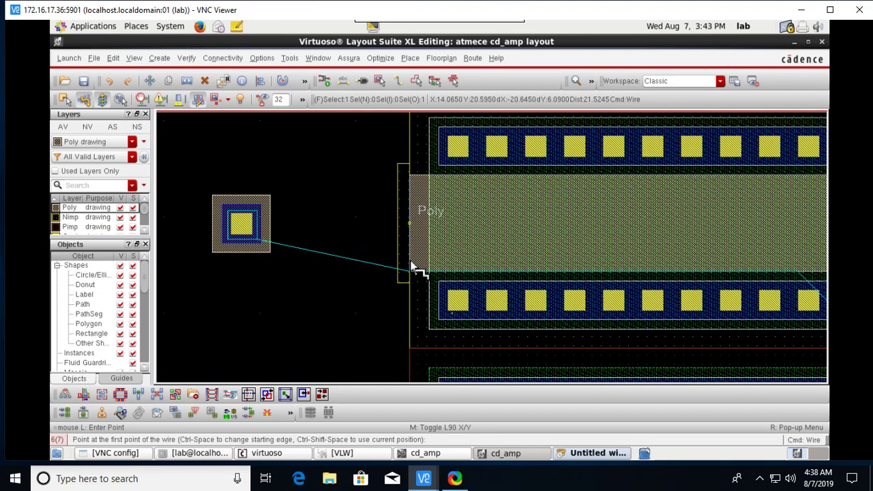
{"action": "left_click", "coordinate": [272, 226]}
{"action": "double_click", "coordinate": [409, 225]}
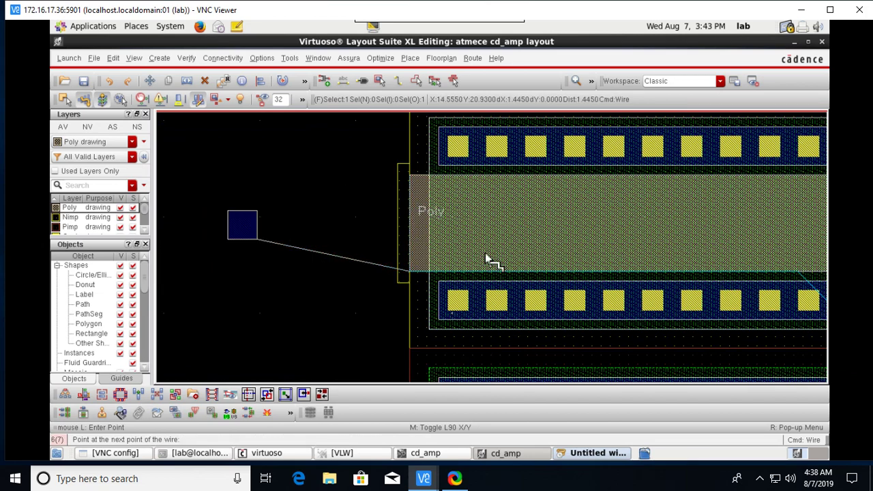
- Route Metal1 wires from the pin between the devices up to the longer device's lowest contact row and down to the shorter device's upper contact row
{"action": "scroll", "coordinate": [778, 232], "scroll_direction": "down", "scroll_amount": 2, "text": "ctrl"}
{"action": "scroll", "coordinate": [785, 234], "scroll_direction": "down", "scroll_amount": 1, "text": "ctrl"}
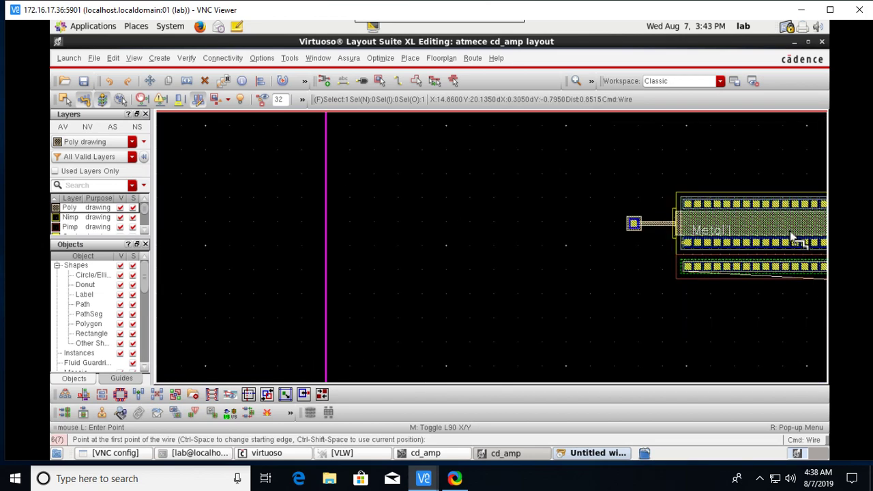
{"action": "scroll", "coordinate": [795, 236], "scroll_direction": "right", "scroll_amount": 5, "text": "shift"}
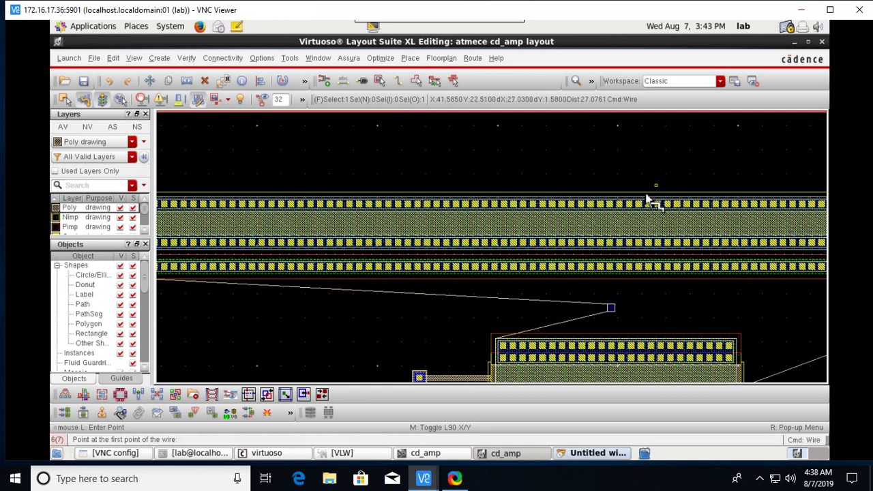
{"action": "scroll", "coordinate": [645, 316], "scroll_direction": "up", "scroll_amount": 1, "text": "ctrl"}
{"action": "left_click", "coordinate": [588, 303]}
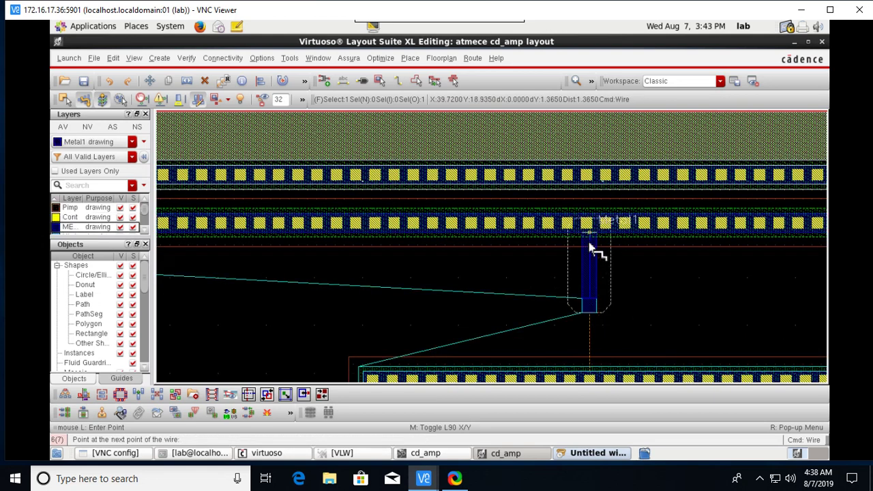
{"action": "left_click", "coordinate": [589, 236]}
{"action": "left_click", "coordinate": [593, 317]}
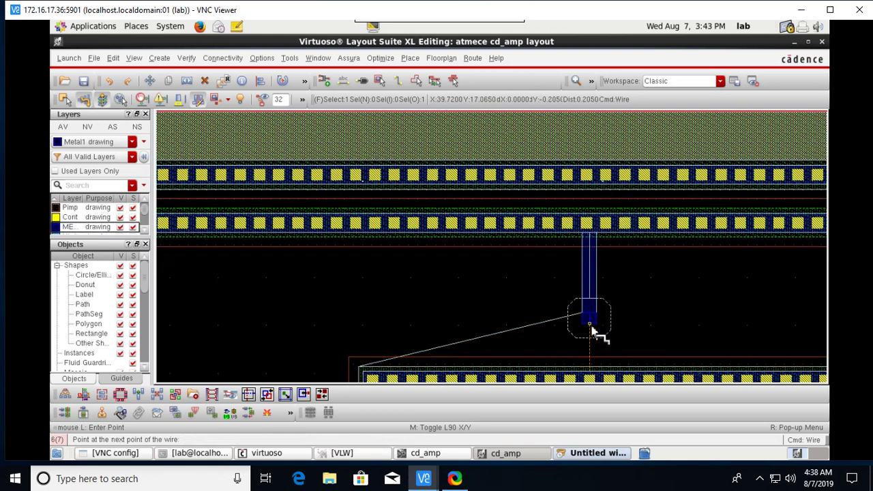
{"action": "double_click", "coordinate": [592, 373]}
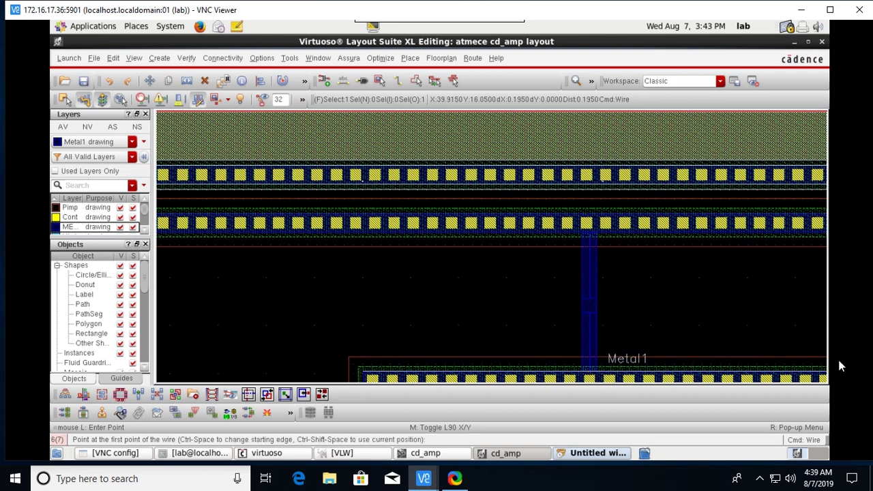
- Route a Metal1 wire from the right end of the longer nmos device's lower source/drain contact row outward to about X 68.3, Y 20.1
{"action": "key", "text": "Right"}
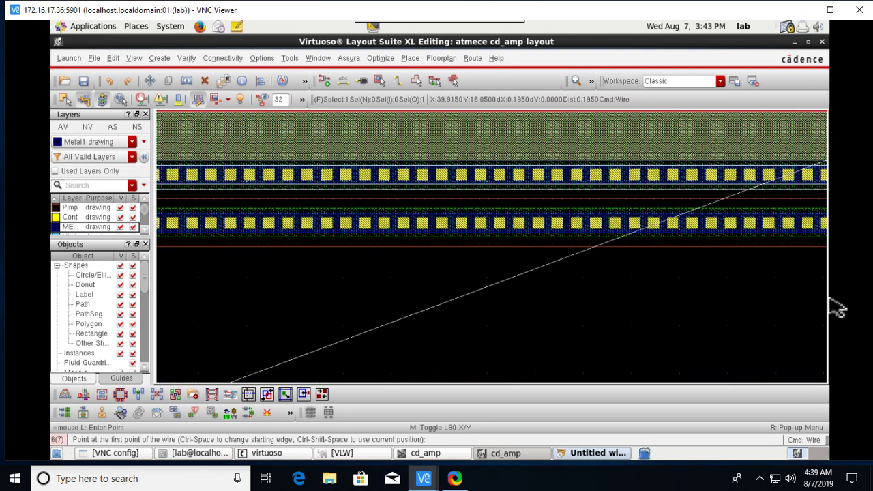
{"action": "key", "text": "Right"}
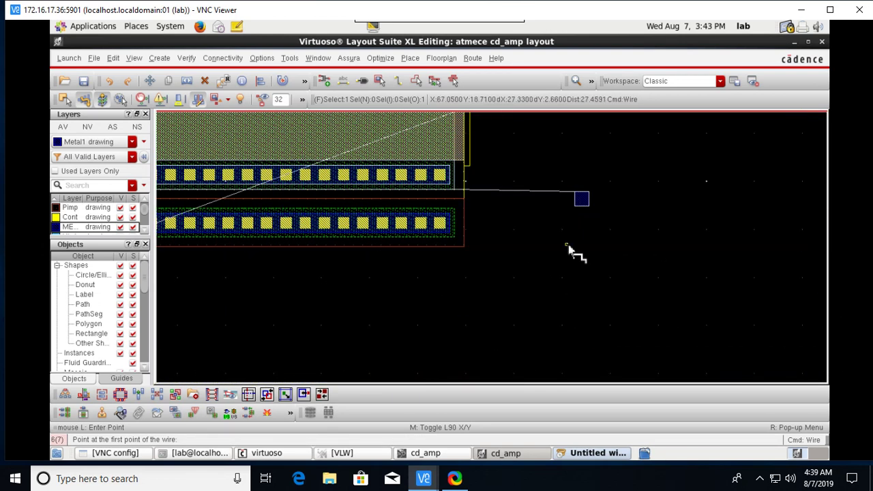
{"action": "left_click", "coordinate": [579, 200]}
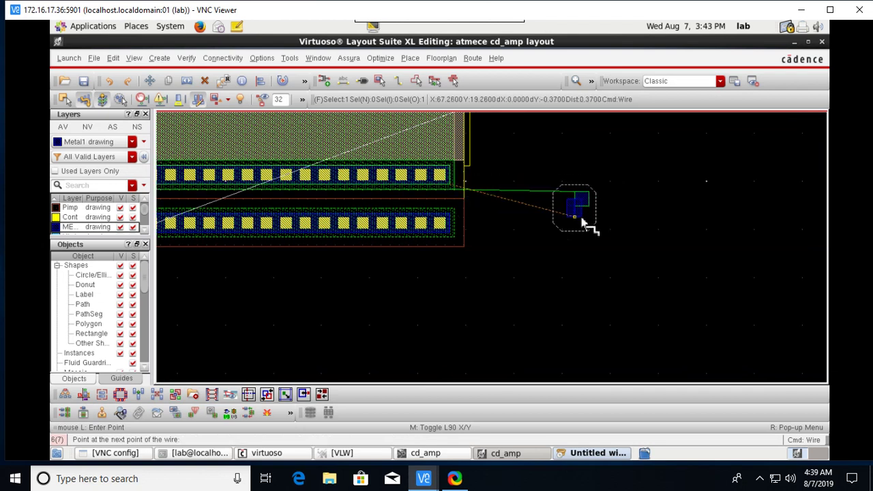
{"action": "key", "text": "Escape"}
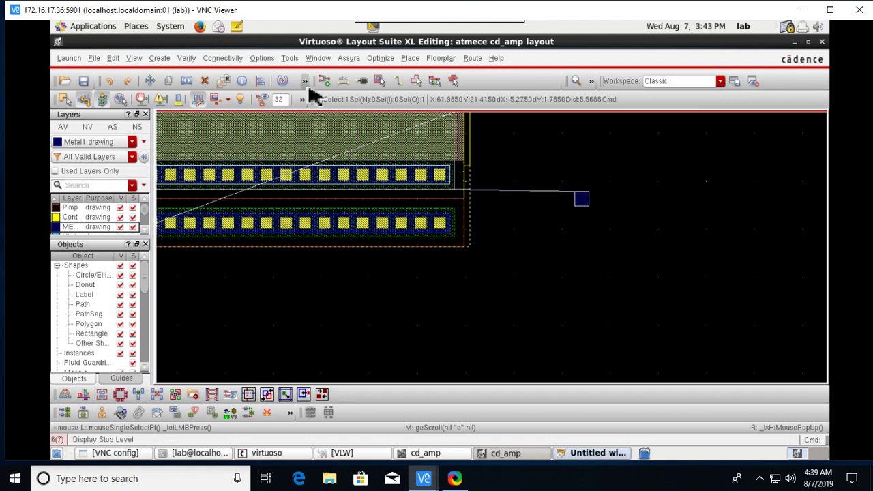
{"action": "left_click", "coordinate": [398, 80]}
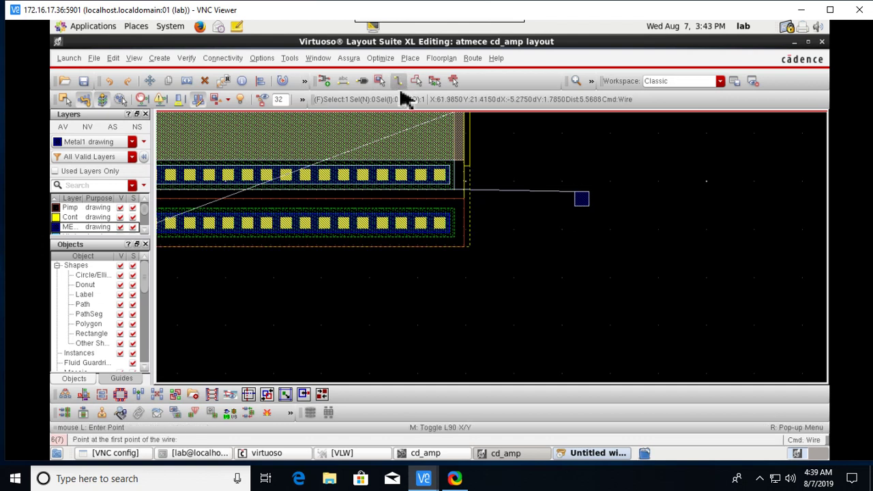
{"action": "left_click", "coordinate": [451, 177]}
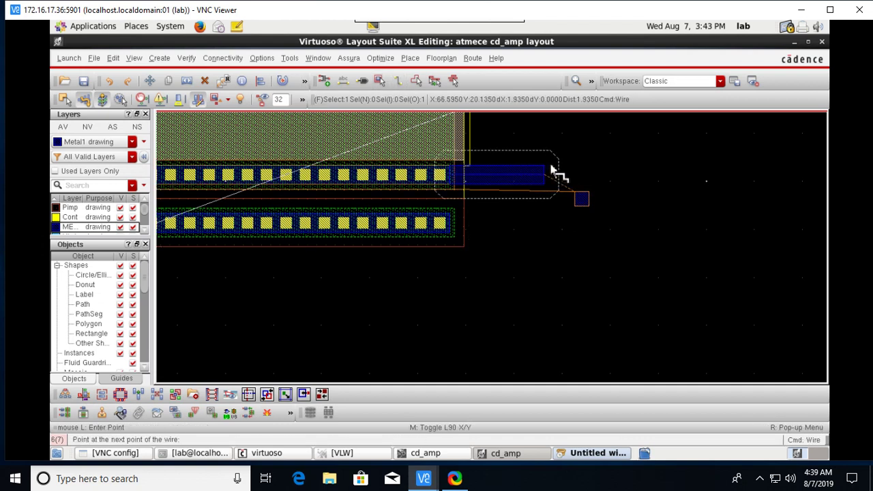
{"action": "double_click", "coordinate": [628, 179]}
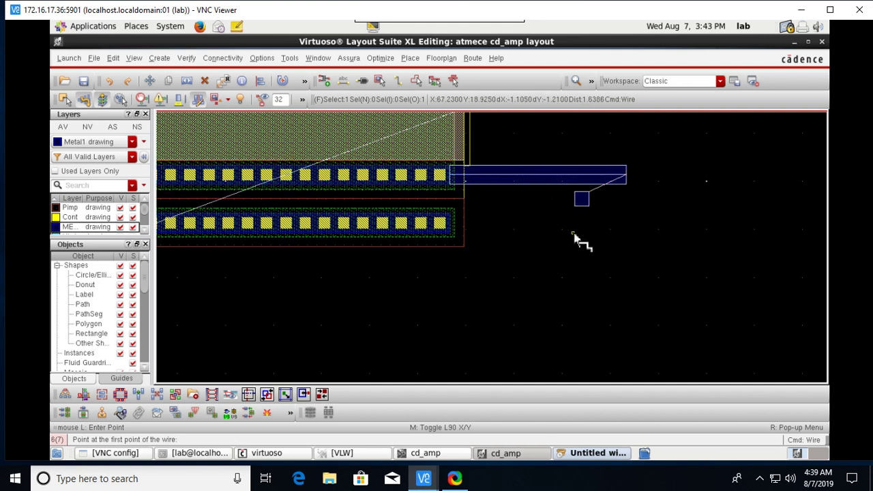
- Move the vdd pin onto the Metal1 wire at the longer nmos device's right end, at about X 67.8, Y 20.1
{"action": "key", "text": "Escape"}
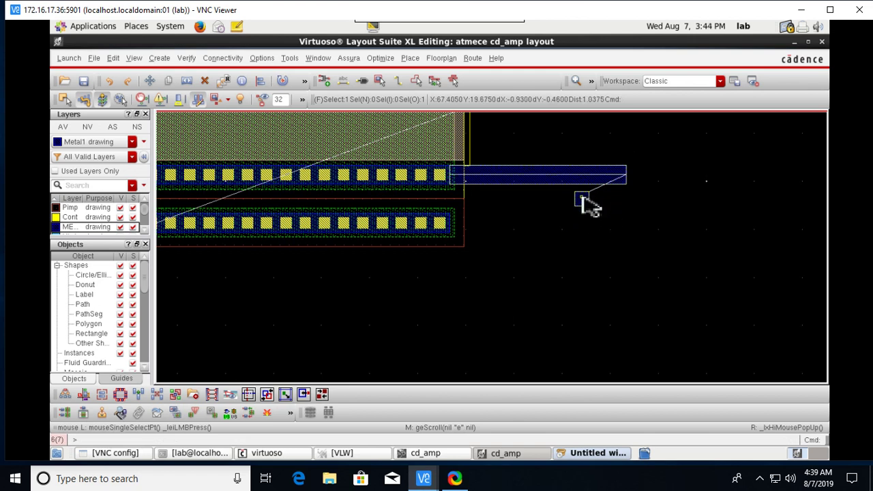
{"action": "key", "text": "m"}
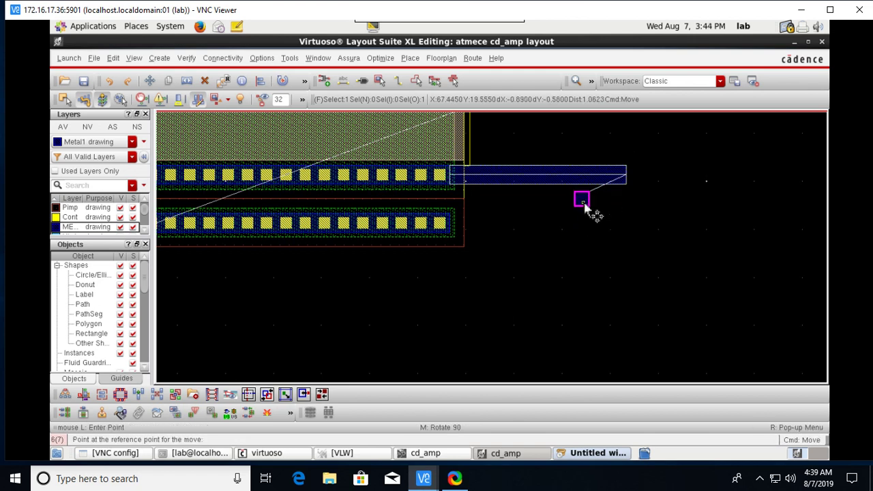
{"action": "left_click", "coordinate": [584, 204]}
{"action": "scroll", "coordinate": [599, 188], "scroll_direction": "up", "scroll_amount": 2, "text": "ctrl"}
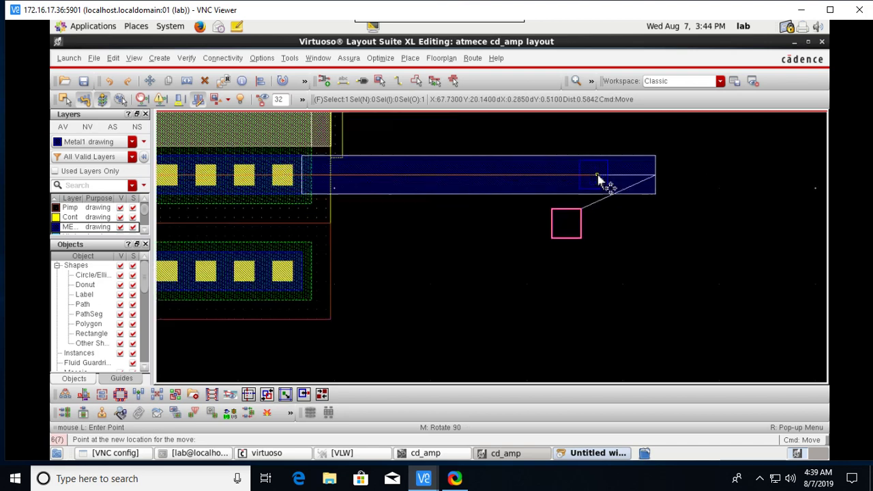
{"action": "left_click", "coordinate": [614, 189]}
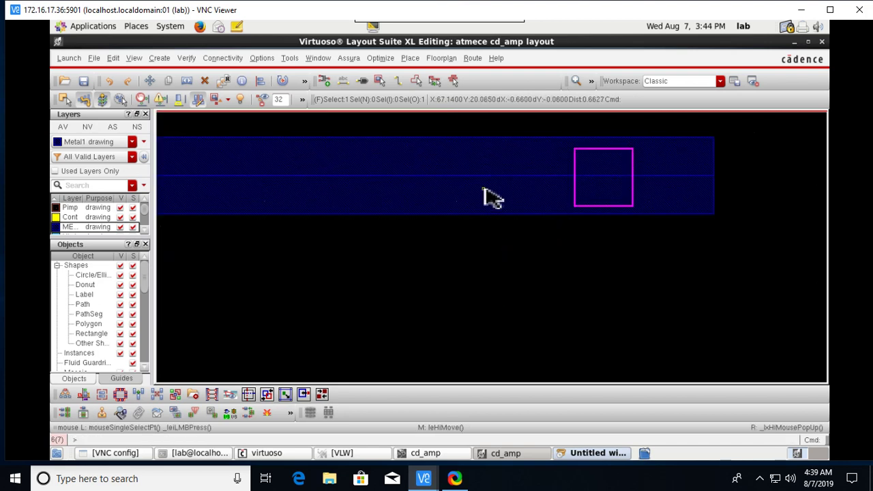
{"action": "scroll", "coordinate": [617, 212], "scroll_direction": "down", "scroll_amount": 2, "text": "ctrl"}
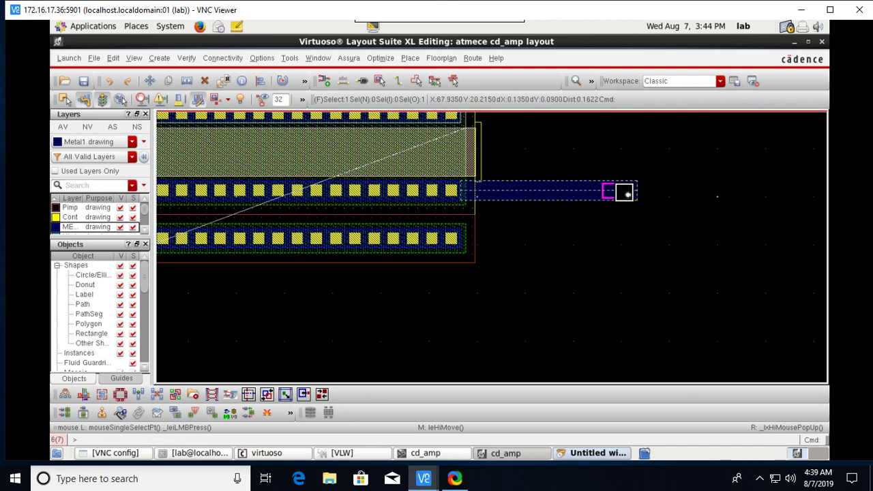
{"action": "scroll", "coordinate": [614, 190], "scroll_direction": "down", "scroll_amount": 1, "text": "ctrl"}
{"action": "scroll", "coordinate": [597, 190], "scroll_direction": "up", "scroll_amount": 3, "text": "ctrl"}
{"action": "scroll", "coordinate": [491, 202], "scroll_direction": "up", "scroll_amount": 1, "text": "ctrl"}
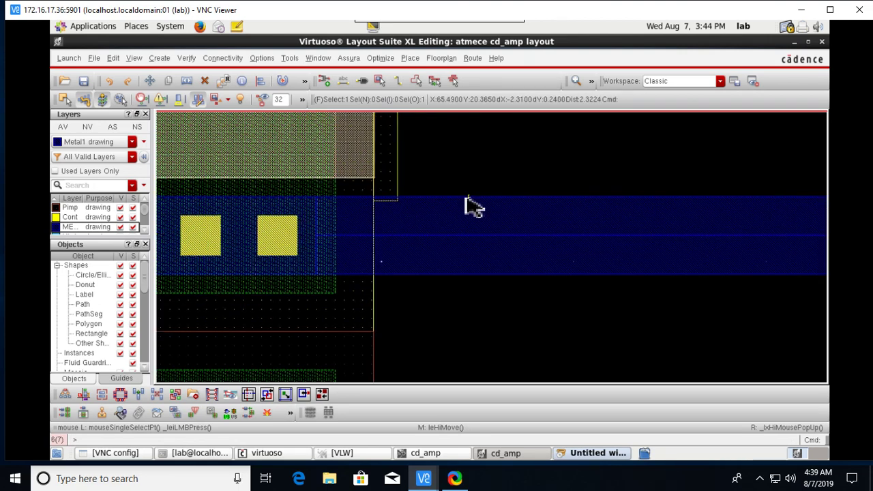
{"action": "scroll", "coordinate": [593, 212], "scroll_direction": "down", "scroll_amount": 1, "text": "ctrl"}
{"action": "scroll", "coordinate": [634, 193], "scroll_direction": "down", "scroll_amount": 2, "text": "ctrl"}
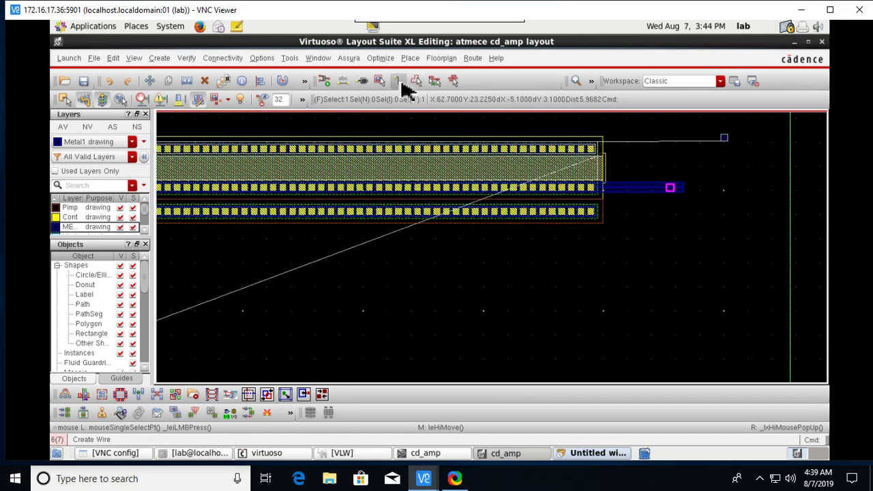
{"action": "left_click", "coordinate": [400, 83]}
{"action": "left_click", "coordinate": [669, 187]}
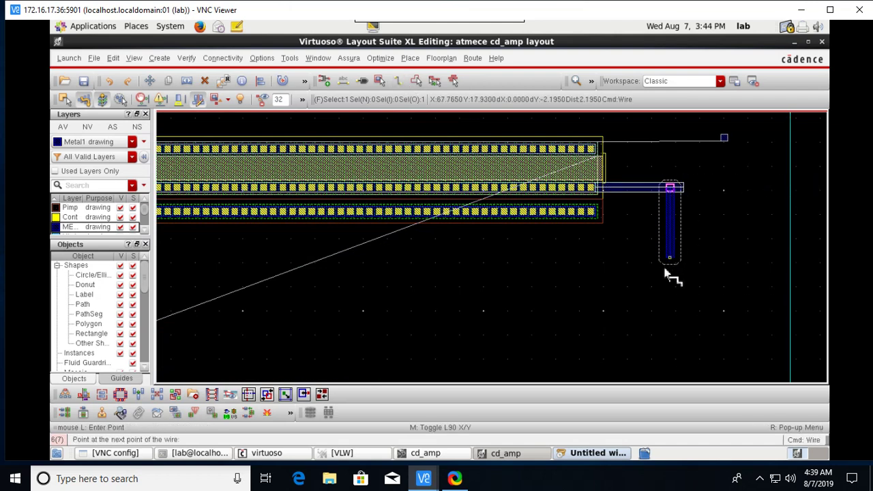
{"action": "key", "text": "Escape"}
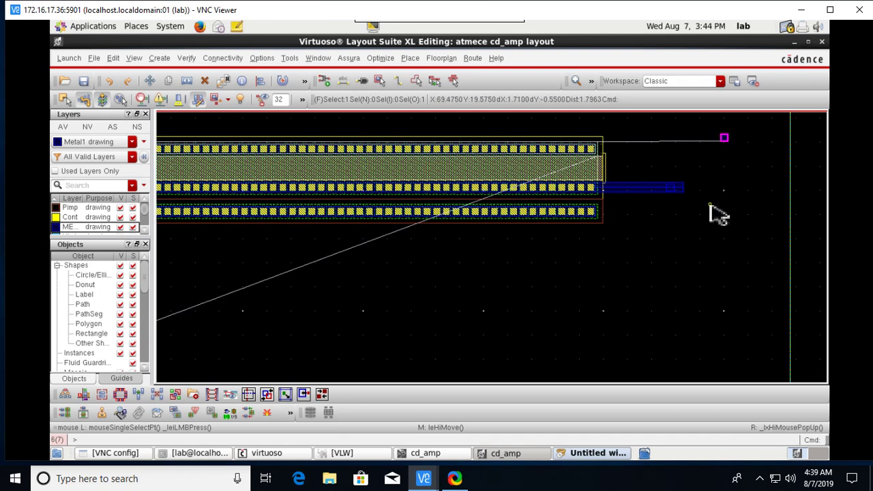
{"action": "scroll", "coordinate": [618, 161], "scroll_direction": "up", "scroll_amount": 2, "text": "ctrl"}
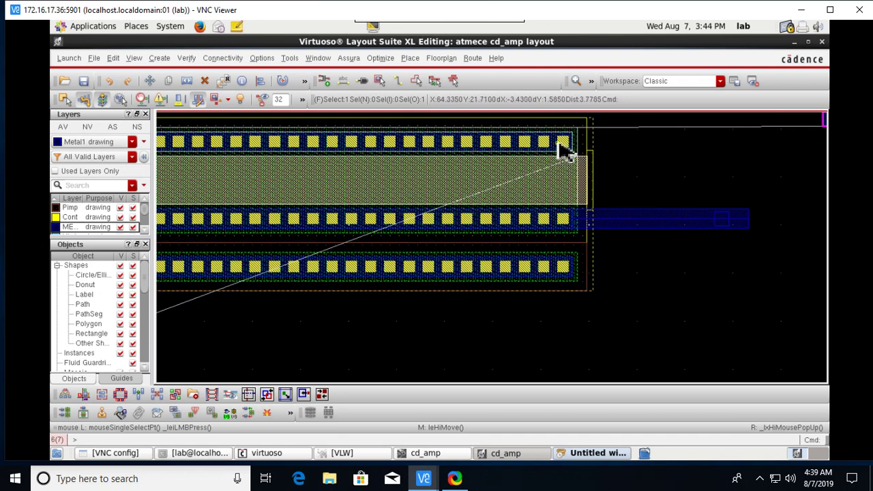
{"action": "left_click", "coordinate": [403, 84]}
{"action": "left_click", "coordinate": [821, 121]}
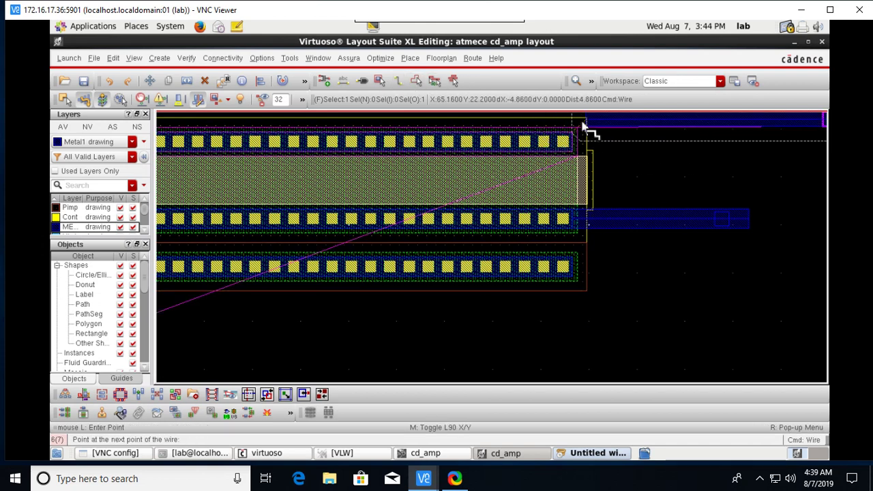
{"action": "scroll", "coordinate": [789, 360], "scroll_direction": "down", "scroll_amount": 2, "text": "ctrl"}
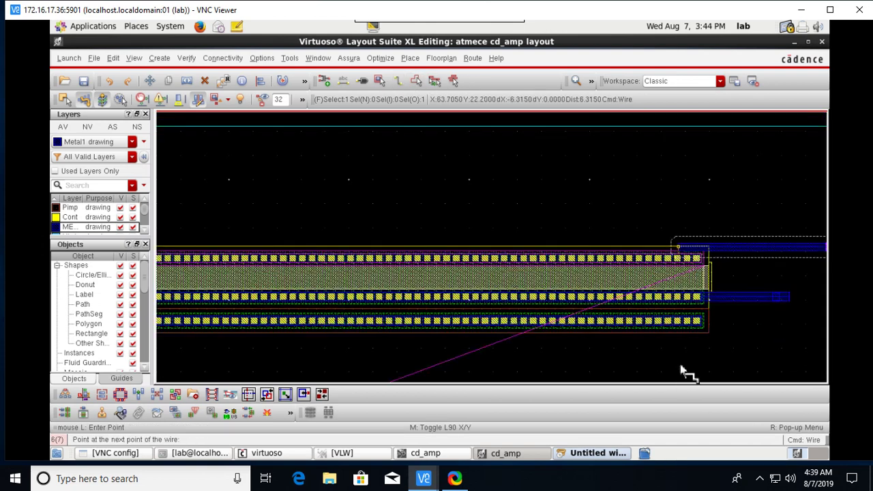
{"action": "scroll", "coordinate": [686, 354], "scroll_direction": "down", "scroll_amount": 2, "text": "ctrl"}
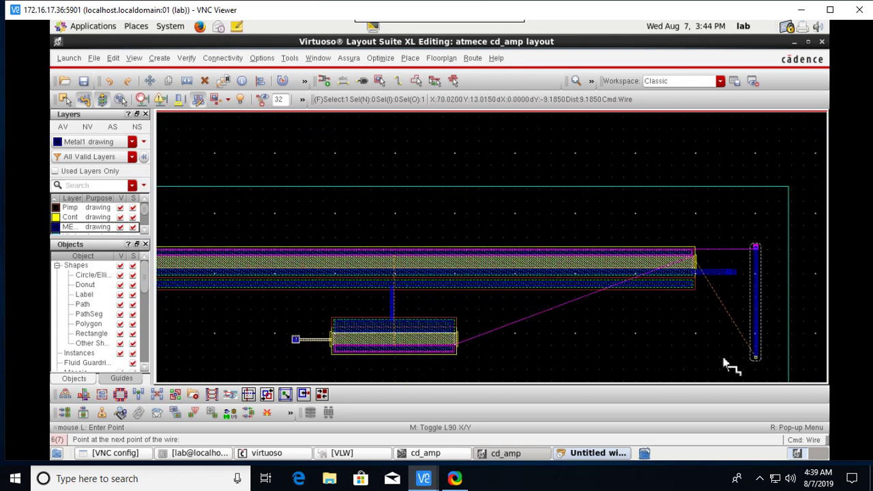
{"action": "left_click", "coordinate": [725, 359]}
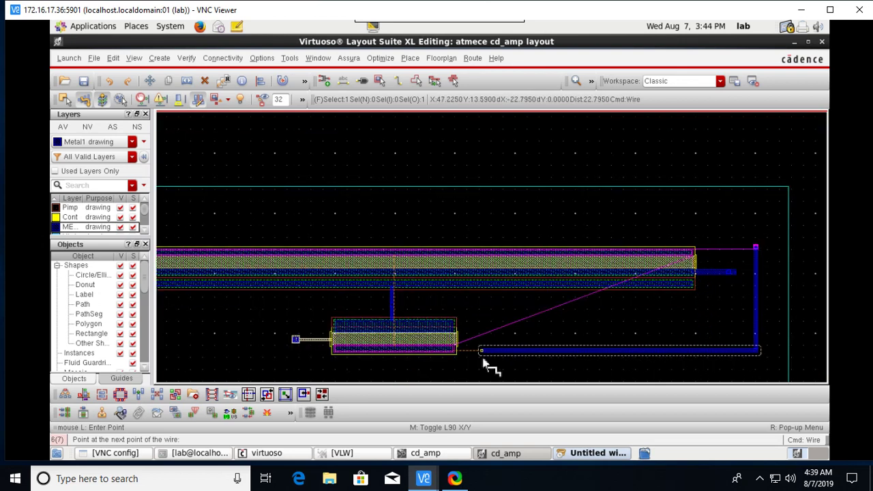
{"action": "scroll", "coordinate": [490, 360], "scroll_direction": "up", "scroll_amount": 3, "text": "ctrl"}
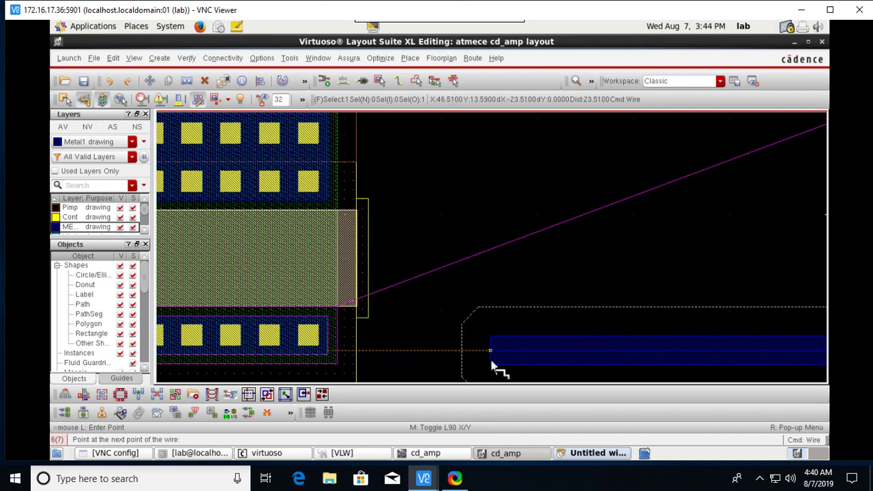
{"action": "key", "text": "Escape"}
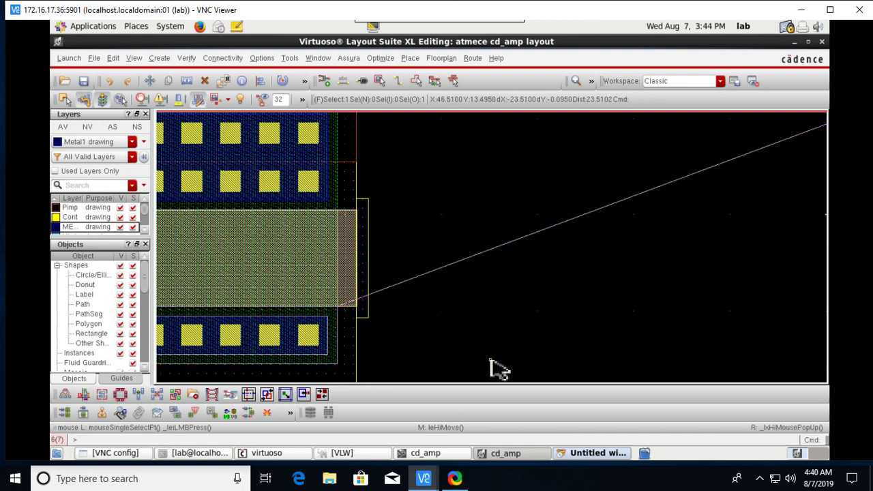
- Route a Metal1 wire from the shorter nmos device's lower contact row across to about X 70.1, Y 13.75, and up to the pin near Y 22.2
{"action": "left_click", "coordinate": [398, 82]}
{"action": "left_click", "coordinate": [329, 339]}
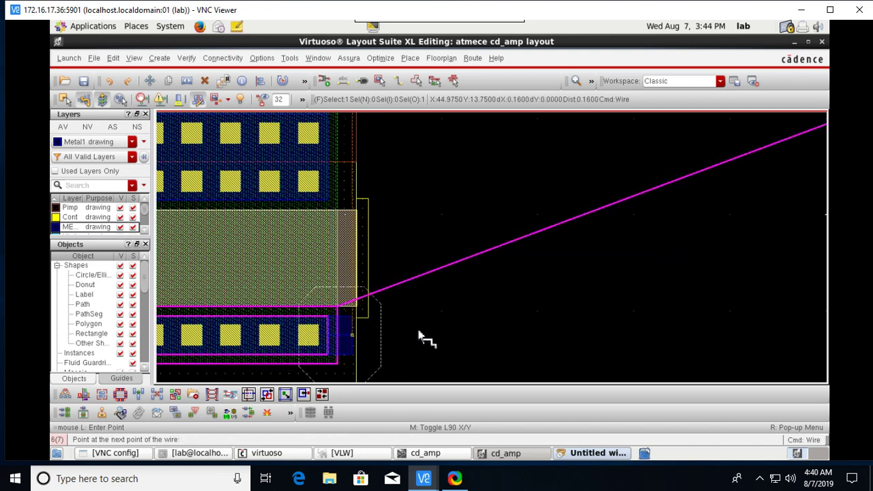
{"action": "scroll", "coordinate": [677, 309], "scroll_direction": "up", "scroll_amount": 2, "text": "ctrl"}
{"action": "scroll", "coordinate": [677, 309], "scroll_direction": "down", "scroll_amount": 1, "text": "ctrl"}
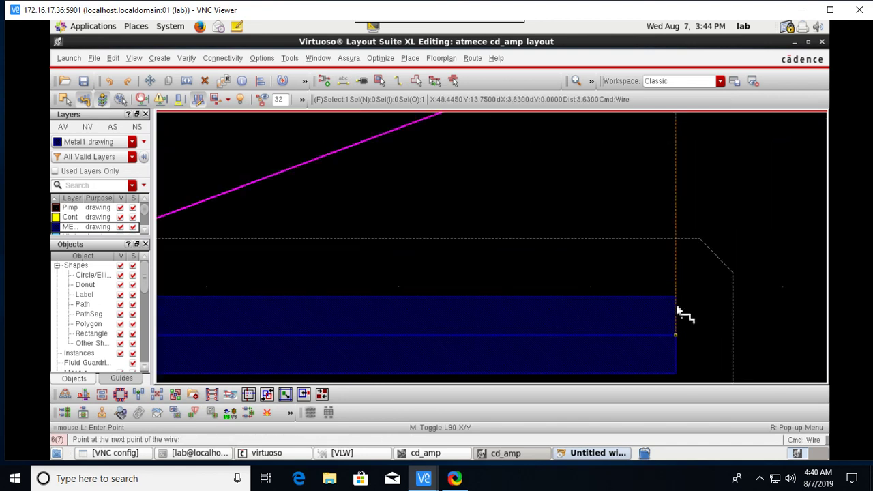
{"action": "scroll", "coordinate": [677, 310], "scroll_direction": "down", "scroll_amount": 1, "text": "ctrl"}
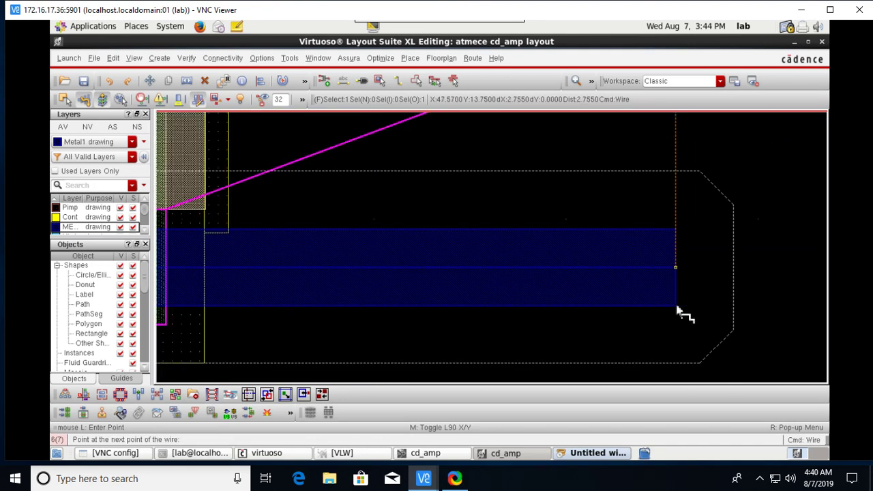
{"action": "scroll", "coordinate": [678, 311], "scroll_direction": "up", "scroll_amount": 1, "text": "ctrl"}
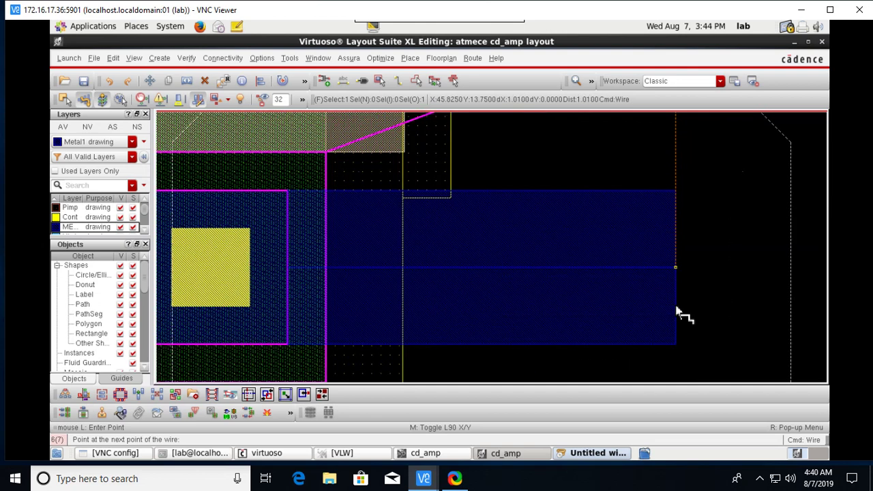
{"action": "scroll", "coordinate": [721, 316], "scroll_direction": "down", "scroll_amount": 1, "text": "ctrl"}
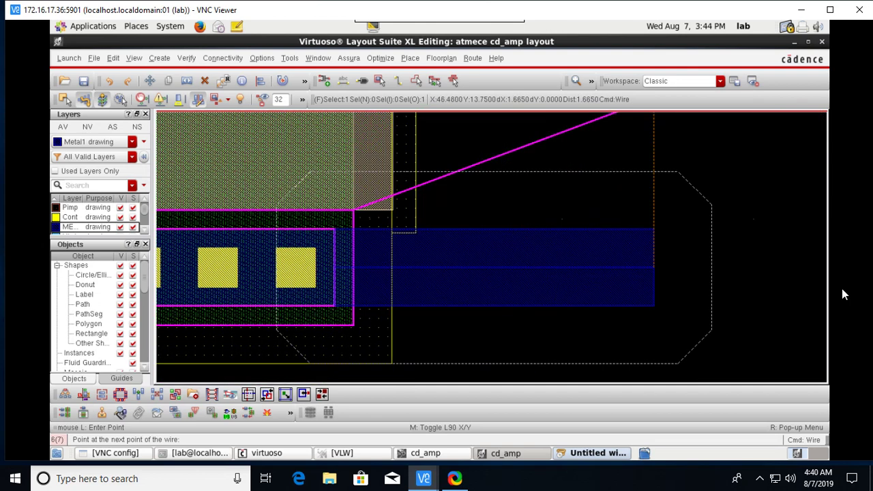
{"action": "scroll", "coordinate": [728, 264], "scroll_direction": "down", "scroll_amount": 1, "text": "ctrl"}
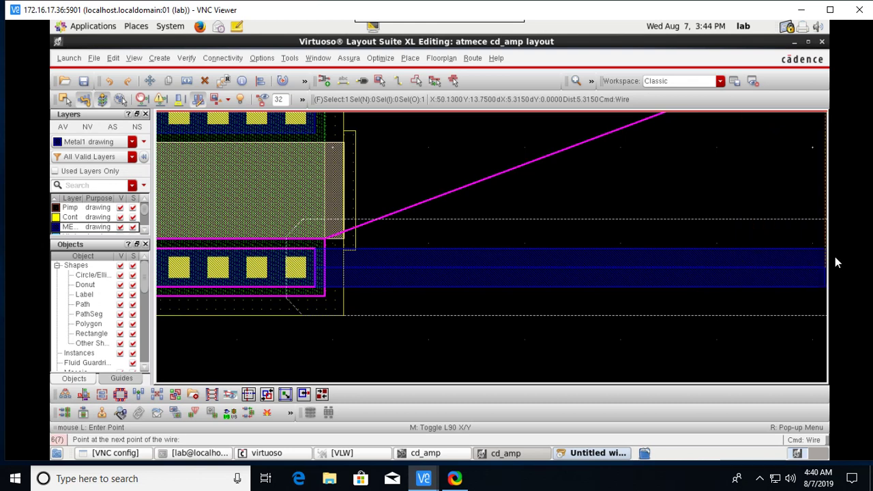
{"action": "scroll", "coordinate": [822, 265], "scroll_direction": "down", "scroll_amount": 1, "text": "ctrl"}
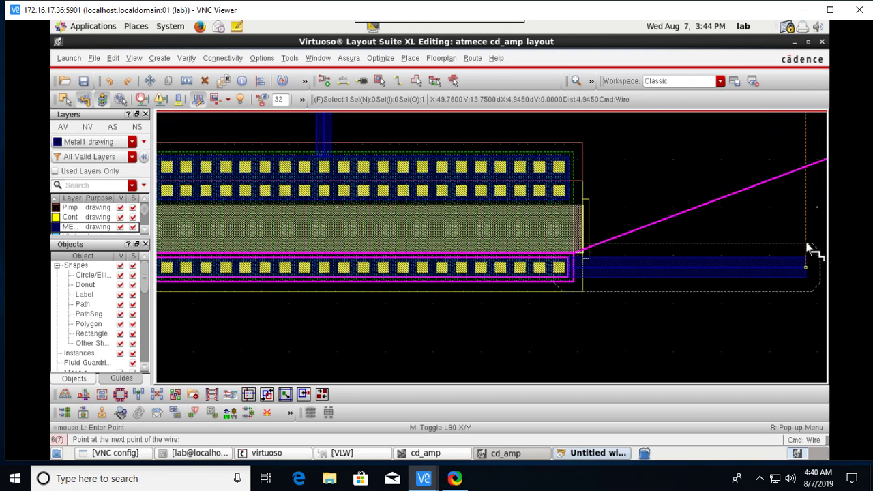
{"action": "scroll", "coordinate": [792, 266], "scroll_direction": "down", "scroll_amount": 1, "text": "ctrl"}
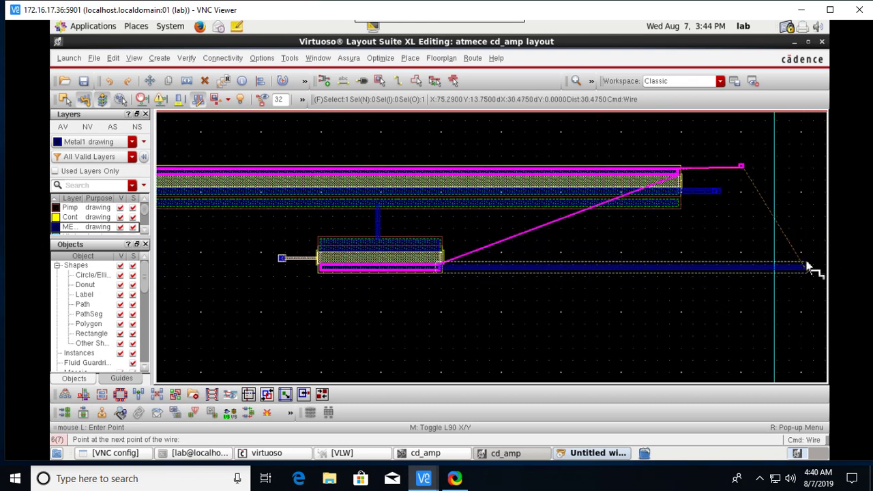
{"action": "scroll", "coordinate": [815, 268], "scroll_direction": "up", "scroll_amount": 2, "text": "ctrl"}
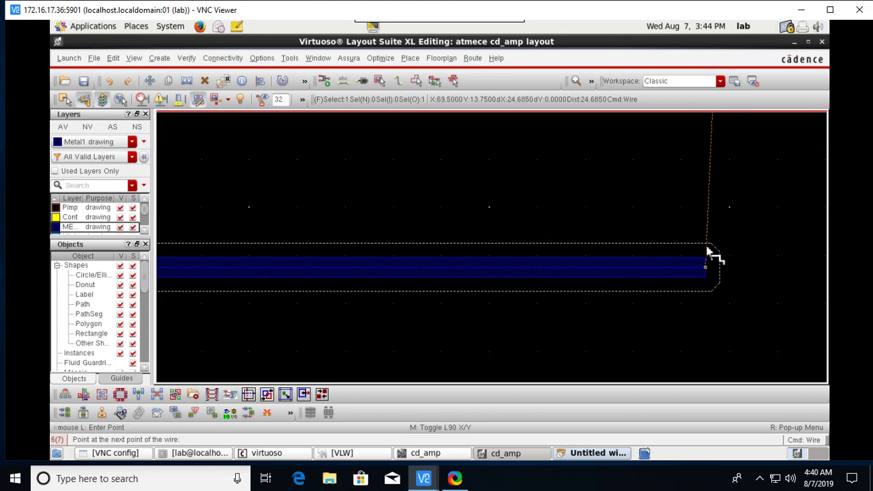
{"action": "scroll", "coordinate": [713, 256], "scroll_direction": "up", "scroll_amount": 2}
{"action": "scroll", "coordinate": [711, 257], "scroll_direction": "down", "scroll_amount": 2, "text": "ctrl"}
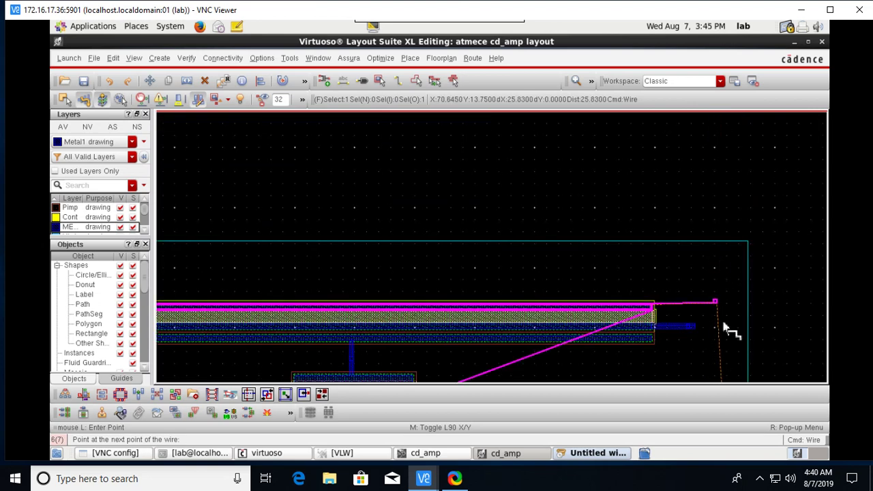
{"action": "scroll", "coordinate": [710, 334], "scroll_direction": "down", "scroll_amount": 1}
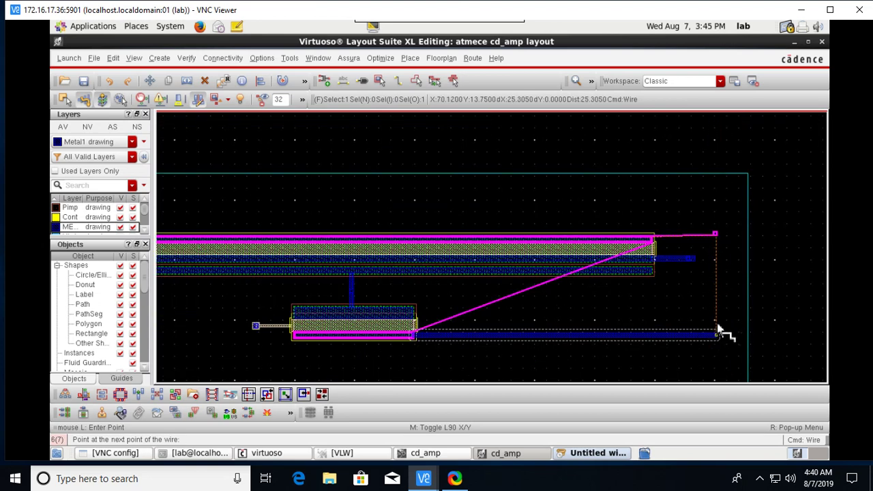
{"action": "left_click", "coordinate": [718, 330]}
{"action": "scroll", "coordinate": [721, 251], "scroll_direction": "up", "scroll_amount": 2, "text": "ctrl"}
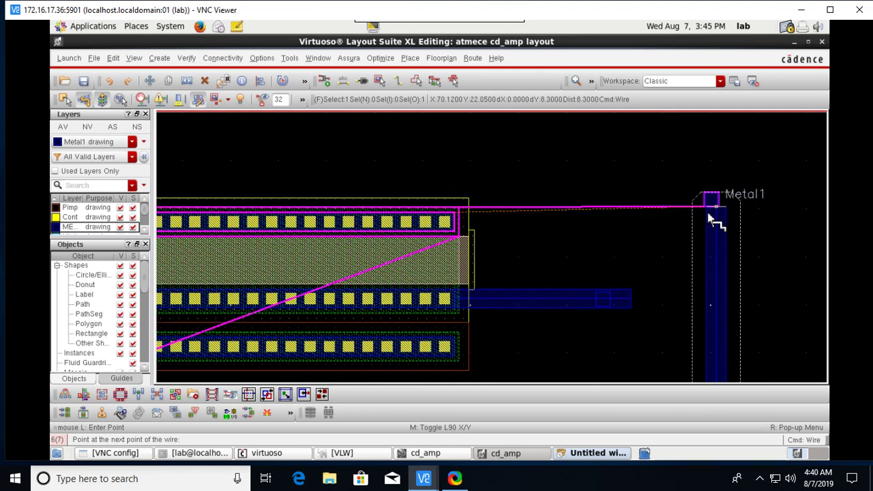
{"action": "double_click", "coordinate": [715, 198]}
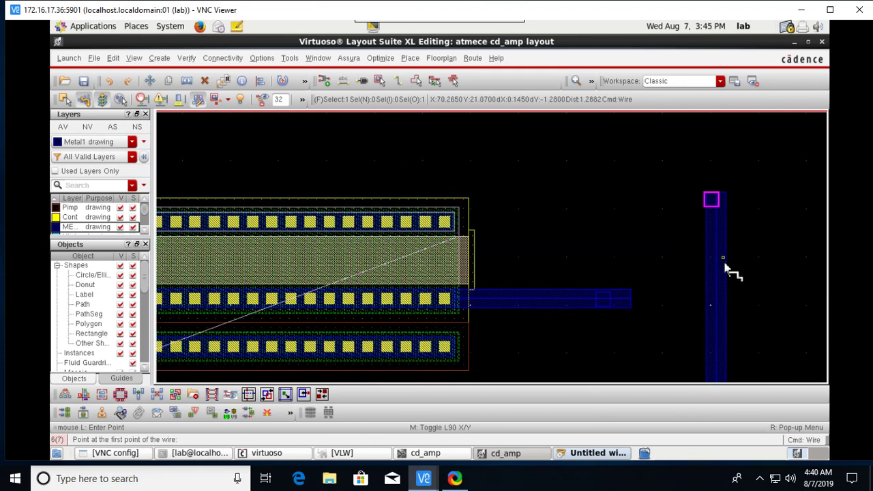
- Route a stepped Metal1 wire from that pin through about X 66.8, Y 22.2 and up to Y 23.8, ending on the longer device's upper contact row near X 63.15
{"action": "scroll", "coordinate": [720, 215], "scroll_direction": "up", "scroll_amount": 2, "text": "ctrl"}
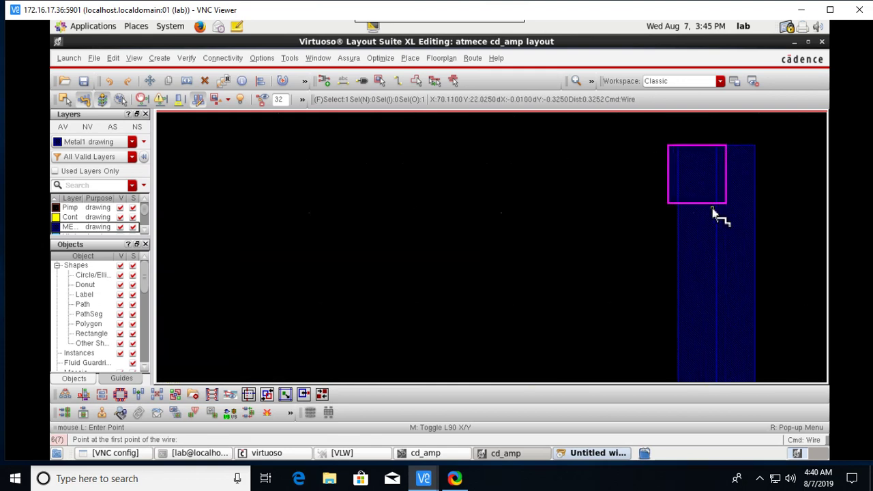
{"action": "left_click", "coordinate": [404, 84]}
{"action": "left_click", "coordinate": [716, 174]}
{"action": "scroll", "coordinate": [431, 174], "scroll_direction": "down", "scroll_amount": 1, "text": "ctrl"}
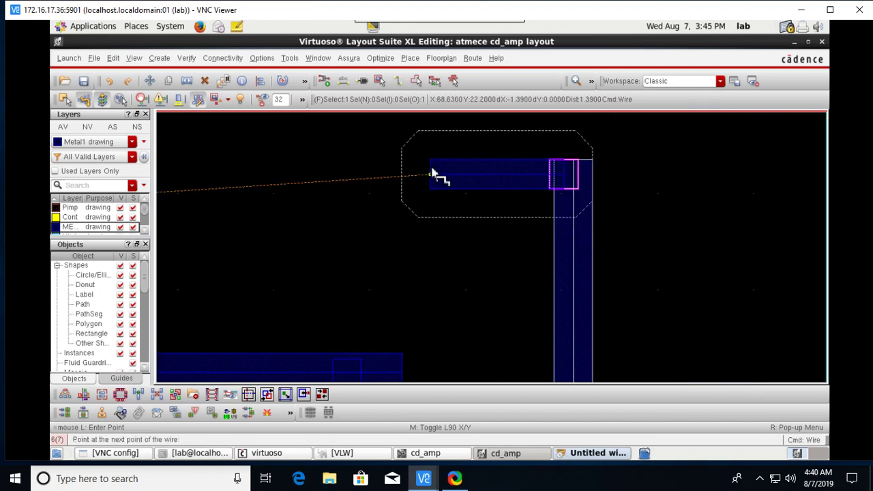
{"action": "scroll", "coordinate": [431, 174], "scroll_direction": "down", "scroll_amount": 1, "text": "ctrl"}
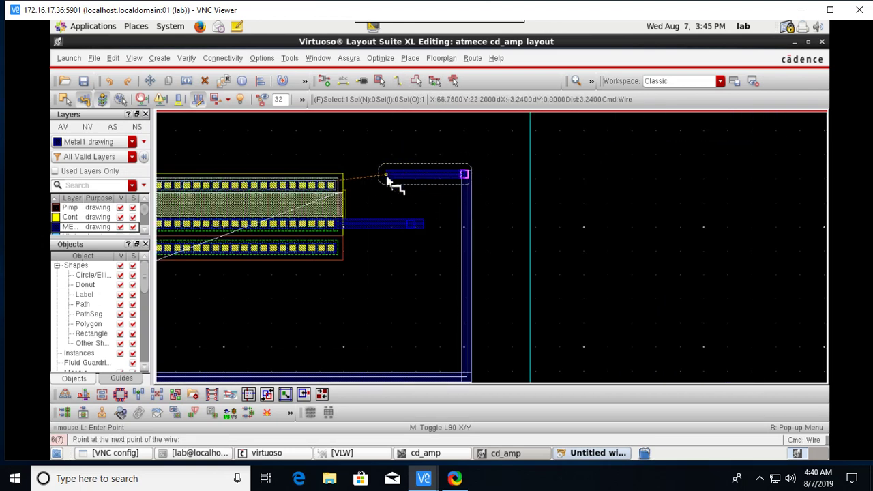
{"action": "left_click", "coordinate": [386, 174]}
{"action": "left_click", "coordinate": [387, 137]}
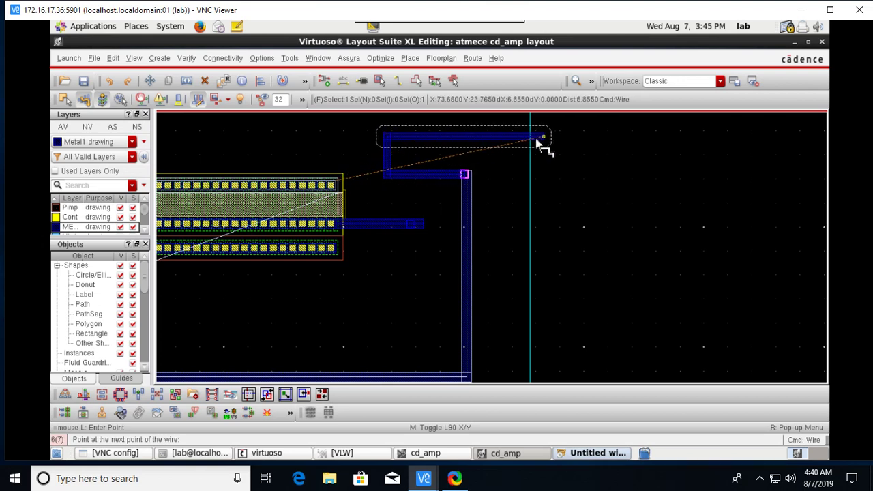
{"action": "left_click", "coordinate": [298, 140]}
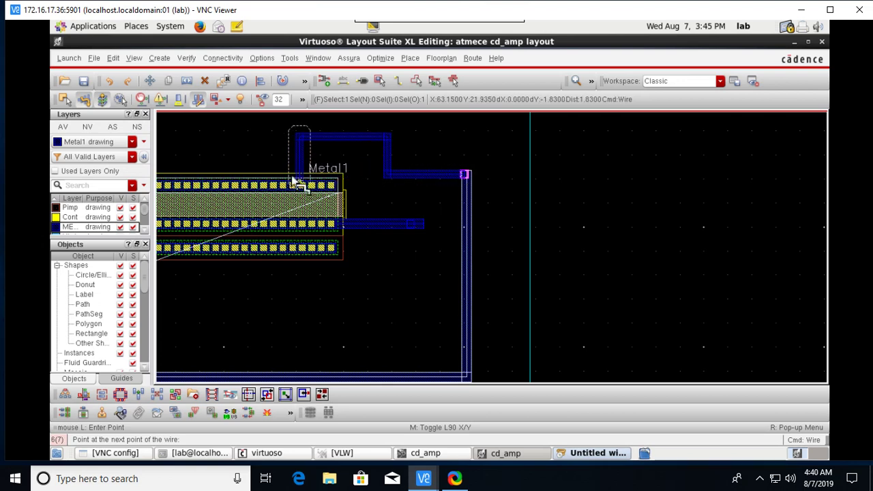
{"action": "scroll", "coordinate": [295, 180], "scroll_direction": "up", "scroll_amount": 2, "text": "ctrl"}
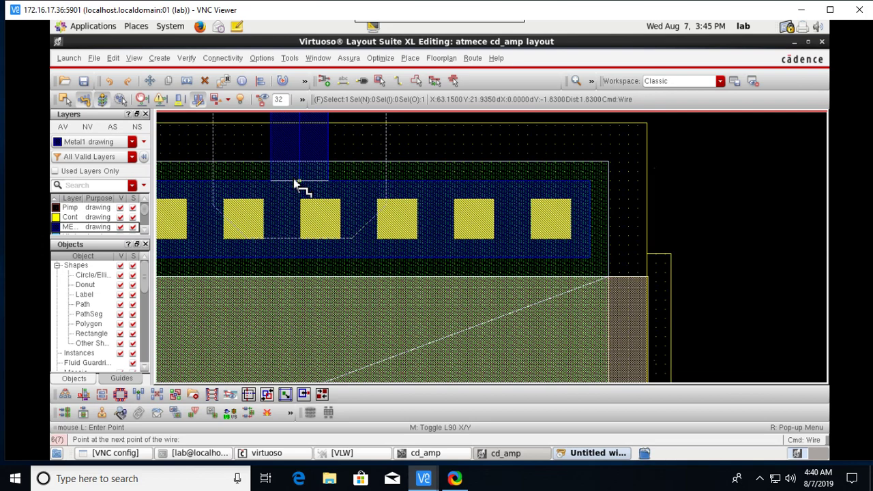
{"action": "double_click", "coordinate": [295, 182]}
{"action": "scroll", "coordinate": [780, 250], "scroll_direction": "down", "scroll_amount": 3, "text": "ctrl"}
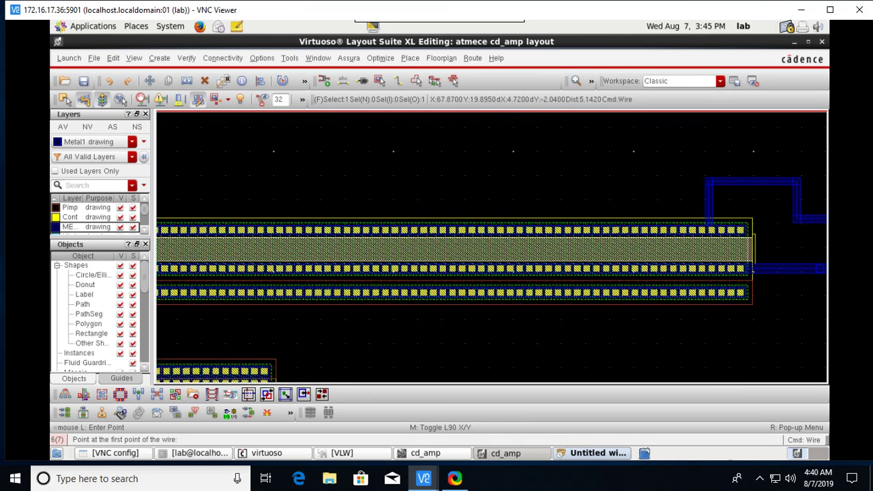
{"action": "scroll", "coordinate": [780, 252], "scroll_direction": "right", "scroll_amount": 2}
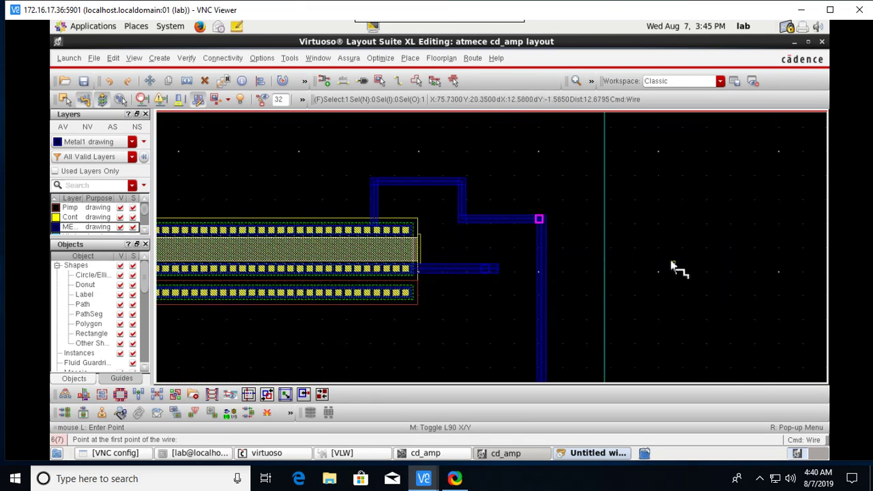
{"action": "key", "text": "Escape"}
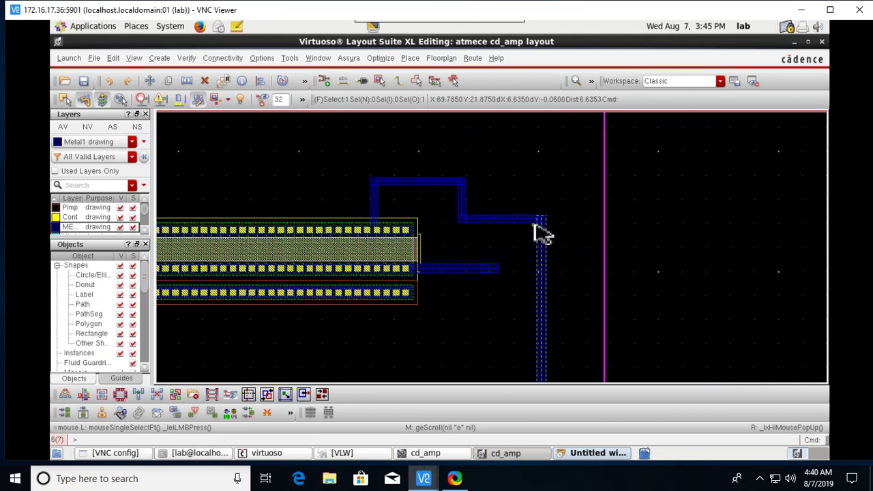
- Clear the selection and examine the routed connections of both nmos devices across the whole layout inside the boundary
{"action": "scroll", "coordinate": [542, 232], "scroll_direction": "up", "scroll_amount": 3, "text": "ctrl"}
{"action": "scroll", "coordinate": [833, 259], "scroll_direction": "down", "scroll_amount": 3, "text": "ctrl"}
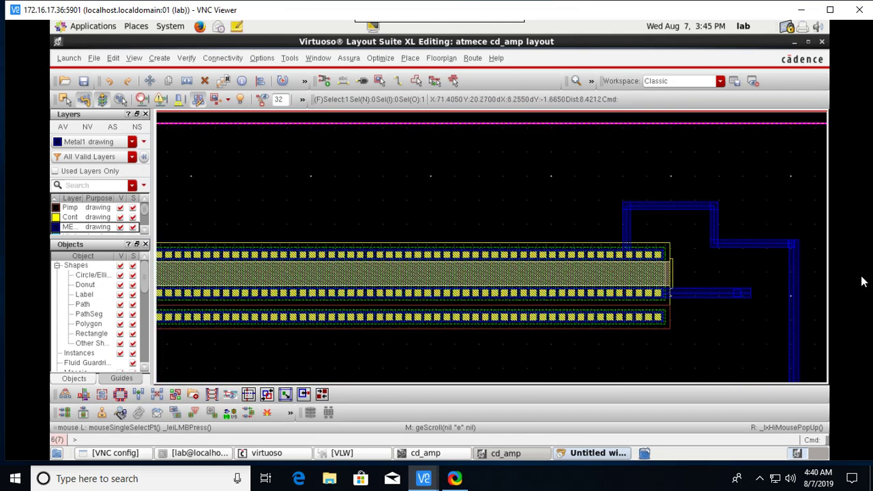
{"action": "scroll", "coordinate": [863, 282], "scroll_direction": "down", "scroll_amount": 1}
{"action": "scroll", "coordinate": [812, 282], "scroll_direction": "down", "scroll_amount": 3, "text": "ctrl"}
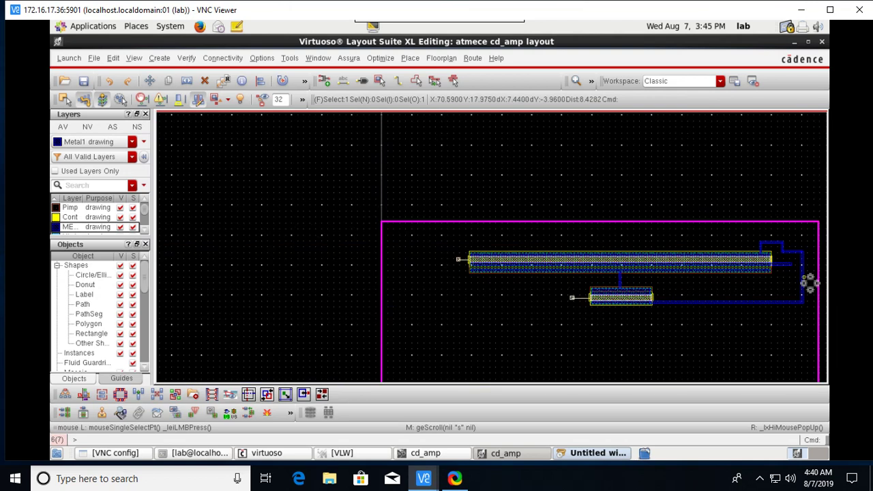
{"action": "left_click", "coordinate": [327, 286]}
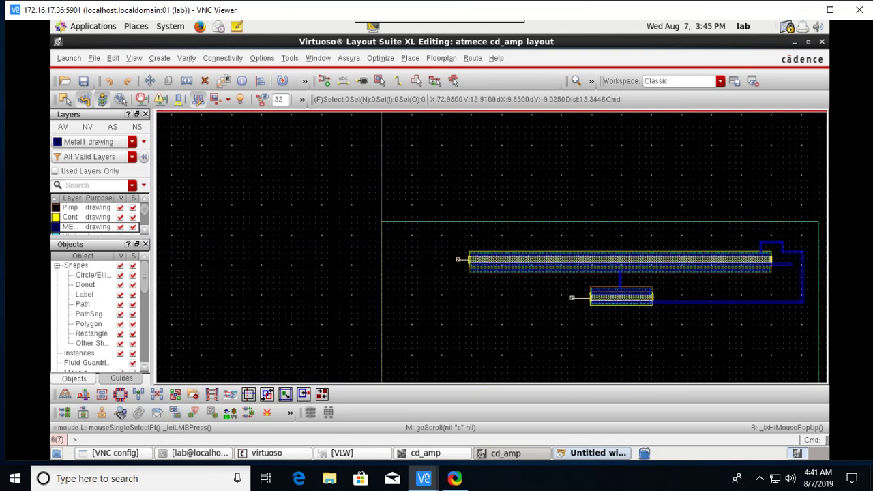
{"action": "scroll", "coordinate": [702, 366], "scroll_direction": "right", "scroll_amount": 2, "text": "shift"}
{"action": "scroll", "coordinate": [688, 366], "scroll_direction": "down", "scroll_amount": 2}
{"action": "scroll", "coordinate": [462, 247], "scroll_direction": "down", "scroll_amount": 1, "text": "ctrl"}
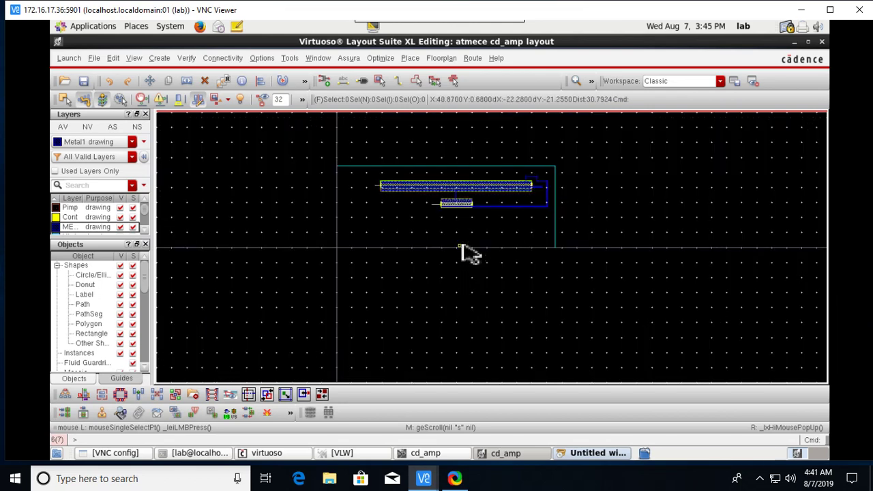
{"action": "scroll", "coordinate": [457, 238], "scroll_direction": "left", "scroll_amount": 2, "text": "shift"}
{"action": "scroll", "coordinate": [631, 226], "scroll_direction": "up", "scroll_amount": 2, "text": "ctrl"}
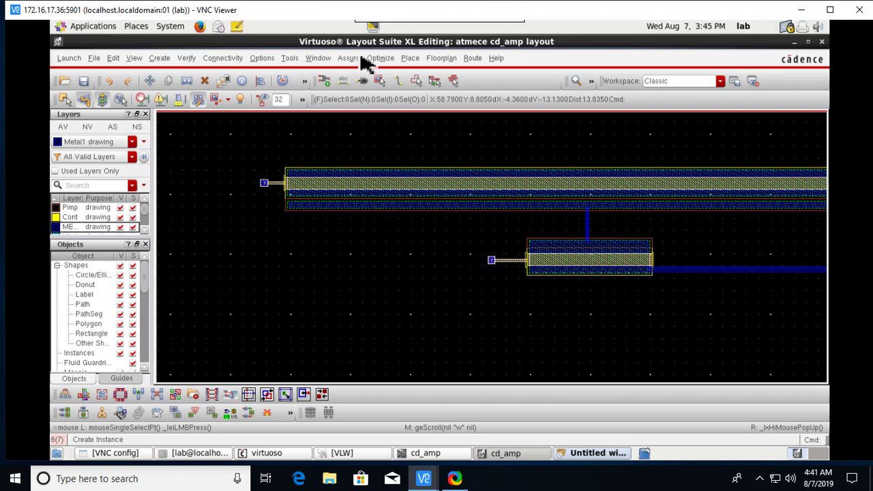
- Run Assura DRC on the cd_amp layout as run rcnew, saving all cellviews and overwriting existing data, and view then dismiss the results
{"action": "left_click", "coordinate": [352, 59]}
{"action": "left_click", "coordinate": [362, 136]}
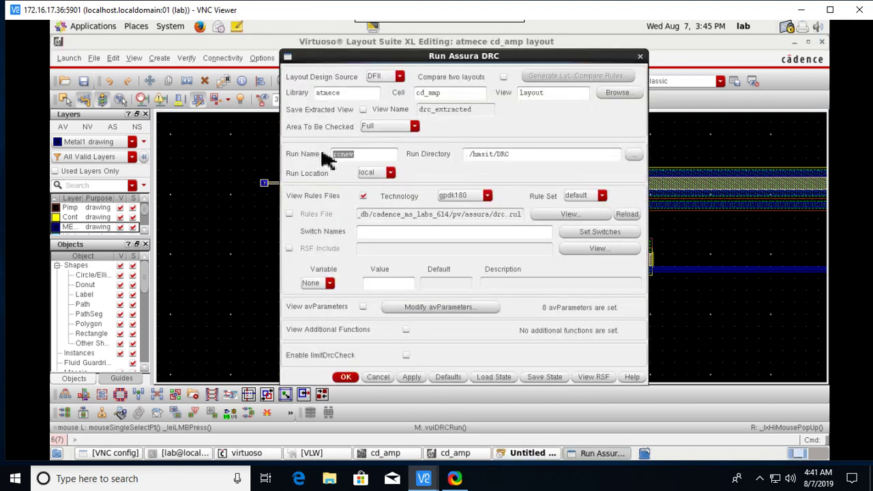
{"action": "left_click", "coordinate": [346, 377]}
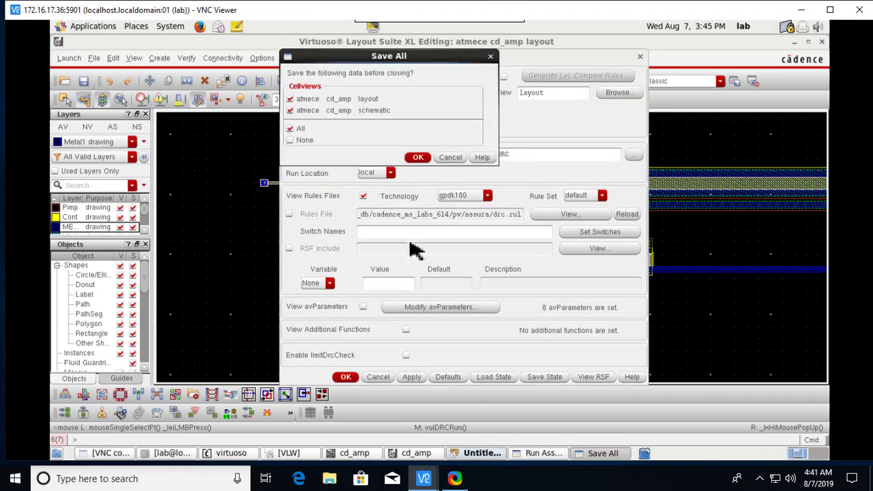
{"action": "left_click", "coordinate": [415, 157]}
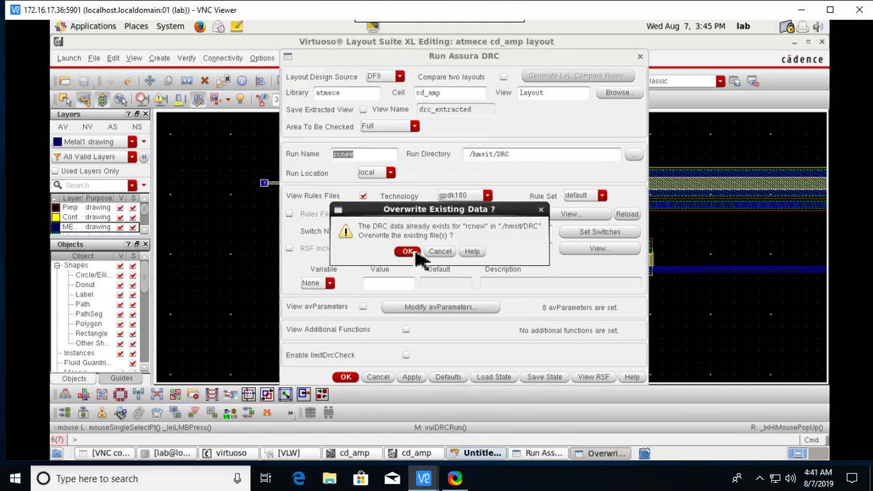
{"action": "left_click", "coordinate": [413, 251]}
{"action": "left_click", "coordinate": [410, 253]}
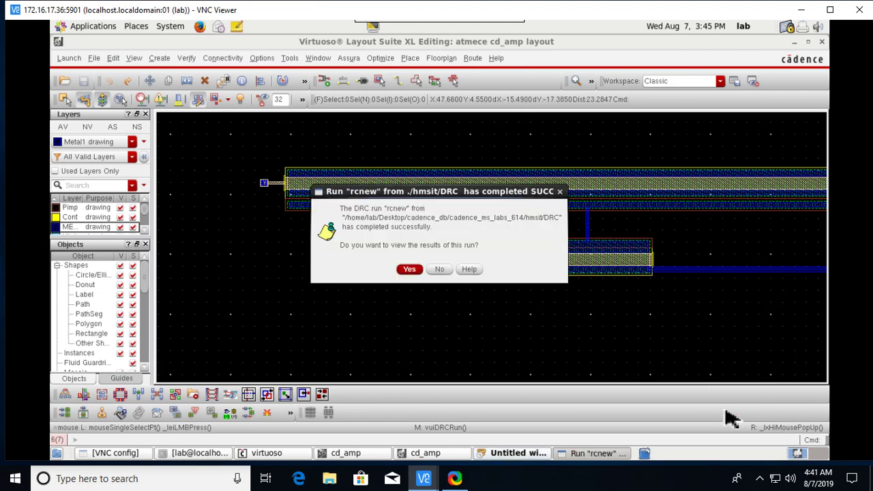
{"action": "left_click", "coordinate": [413, 271]}
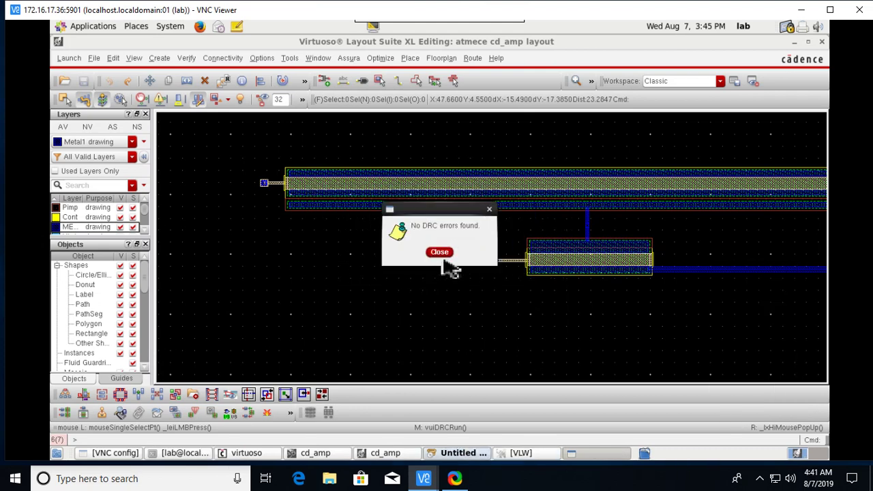
{"action": "left_click", "coordinate": [441, 253]}
- Run Assura LVS between the cd_amp schematic and layout, overwriting the existing run data, and dismiss the run summary
{"action": "scroll", "coordinate": [696, 273], "scroll_direction": "down", "scroll_amount": 3}
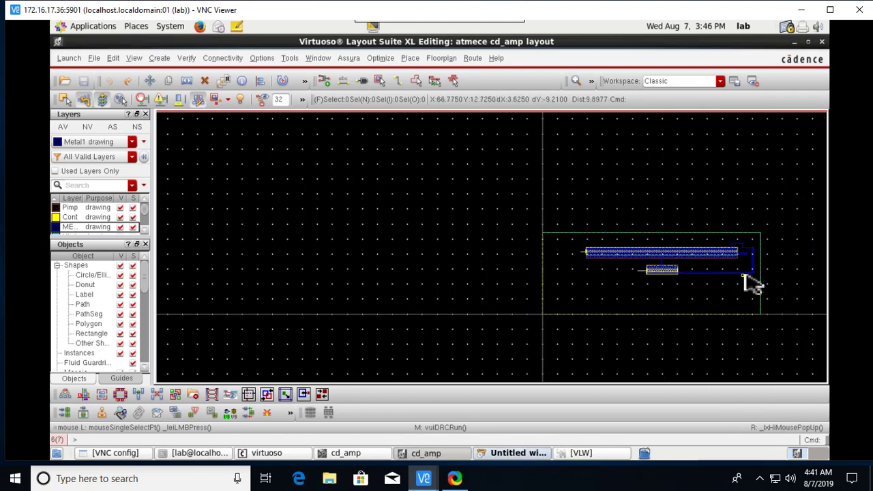
{"action": "scroll", "coordinate": [756, 277], "scroll_direction": "up", "scroll_amount": 2}
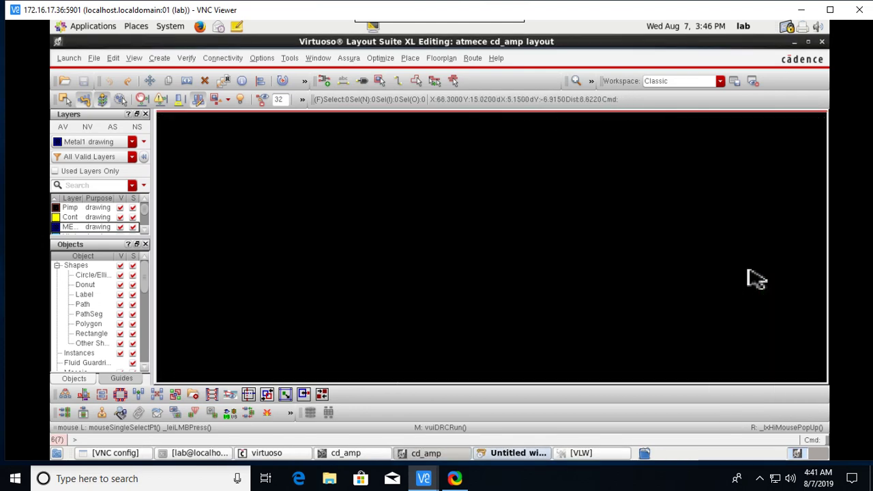
{"action": "left_click", "coordinate": [349, 59]}
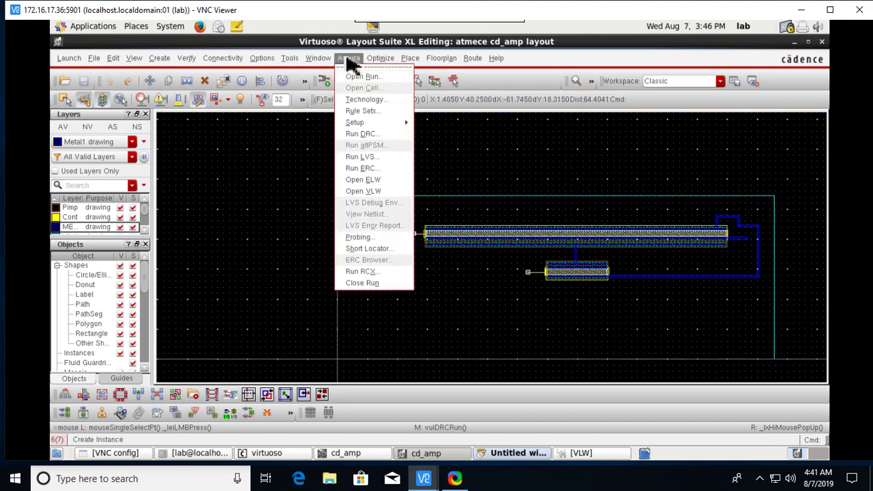
{"action": "left_click", "coordinate": [361, 157]}
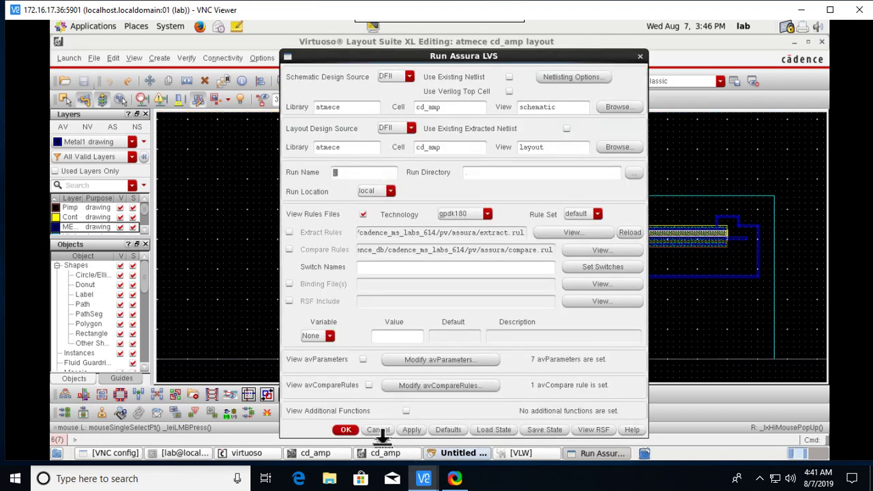
{"action": "left_click", "coordinate": [347, 430]}
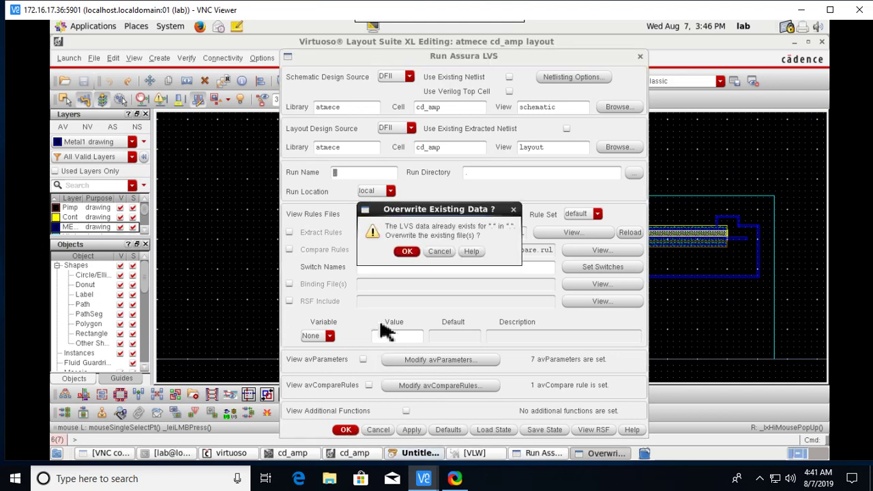
{"action": "left_click", "coordinate": [413, 252]}
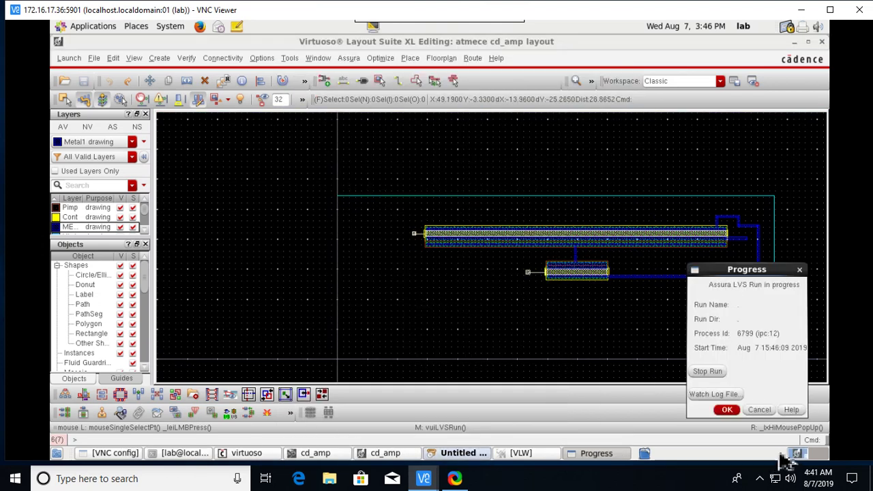
{"action": "left_click", "coordinate": [726, 410]}
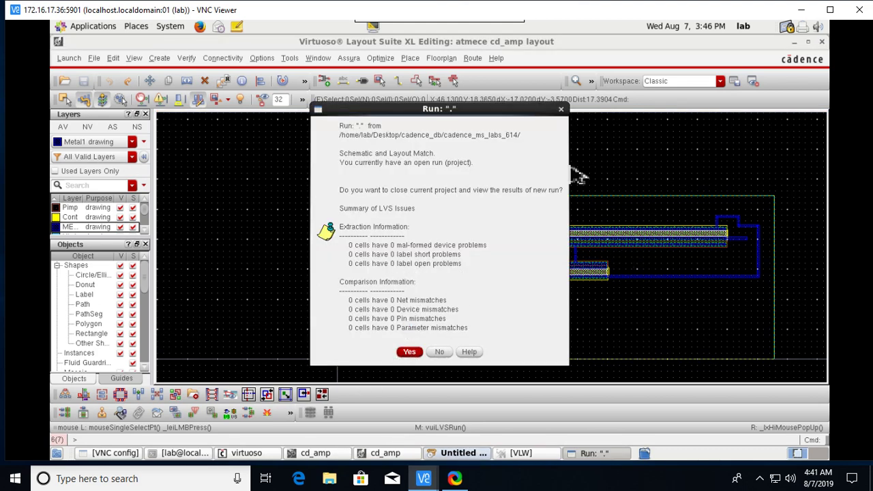
{"action": "left_click", "coordinate": [562, 111]}
- Run Assura RCX on cd_amp with gpdk180 technology and Extracted View output to av_extracted, overwriting the existing data
{"action": "left_click", "coordinate": [354, 58]}
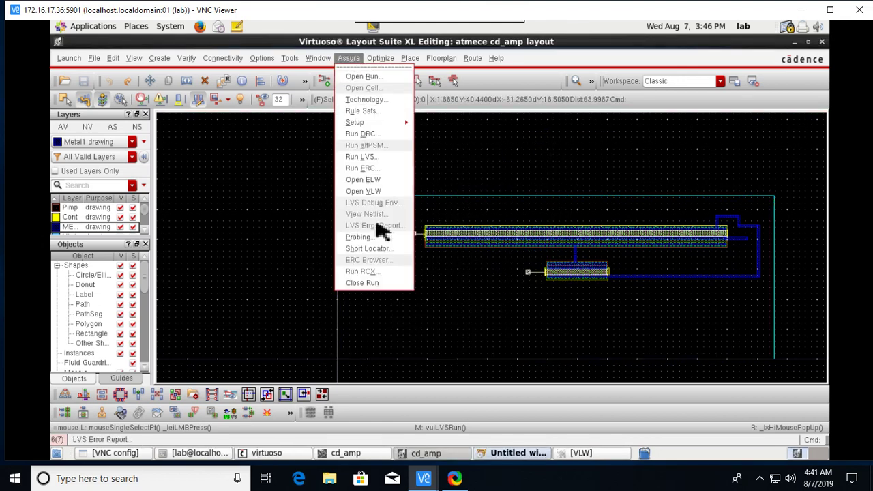
{"action": "left_click", "coordinate": [388, 272]}
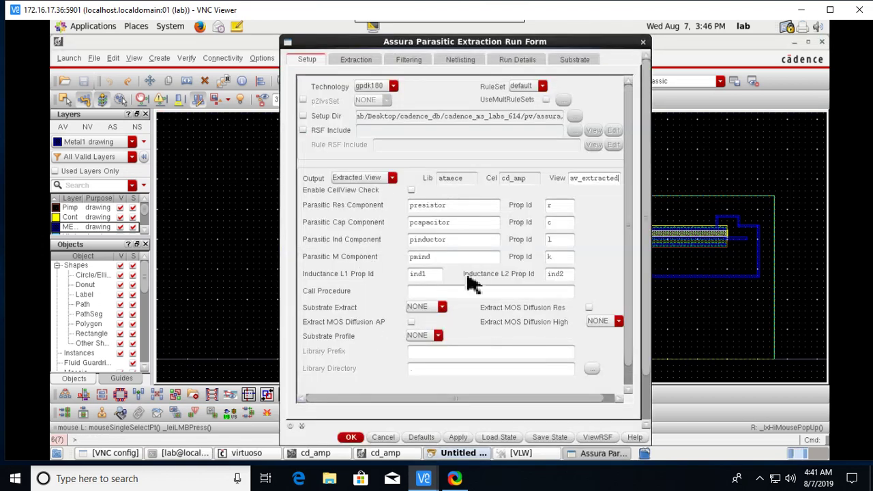
{"action": "left_click", "coordinate": [352, 438]}
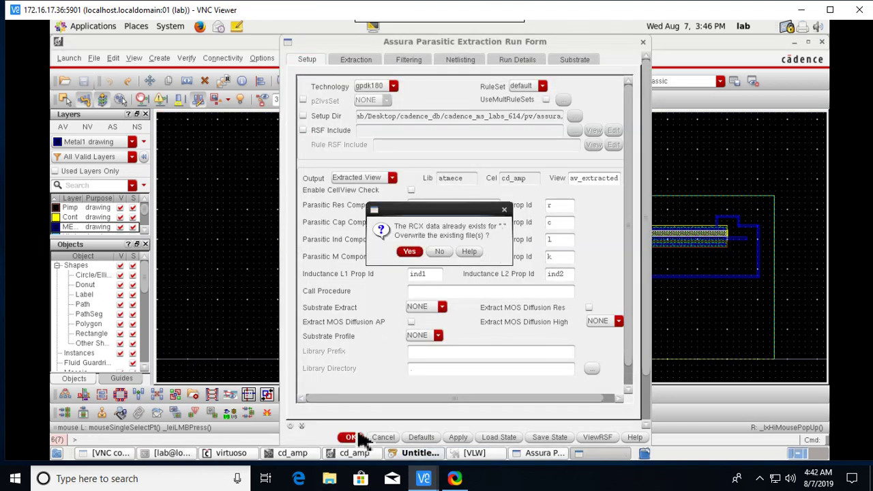
{"action": "left_click", "coordinate": [409, 252]}
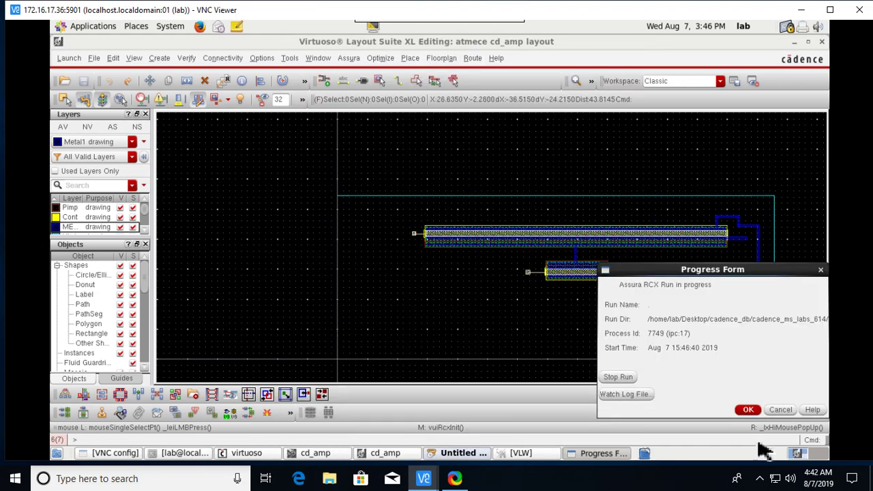
{"action": "left_click", "coordinate": [750, 409]}
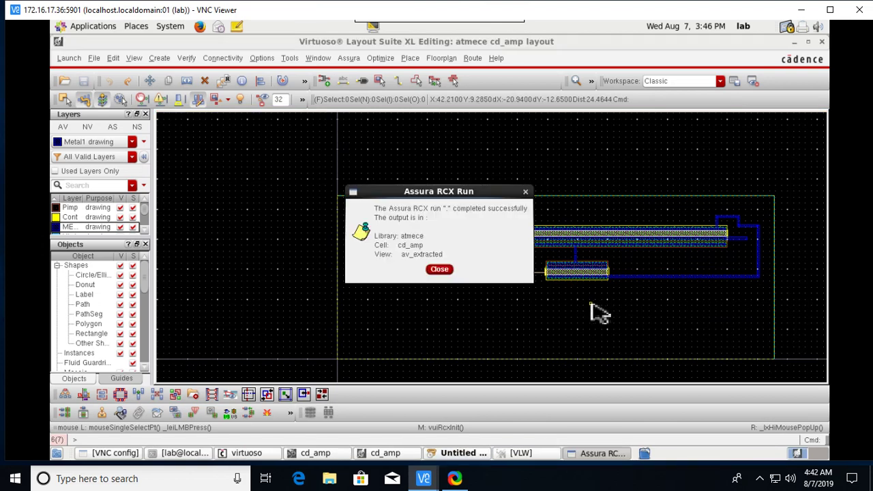
{"action": "left_click", "coordinate": [439, 269]}
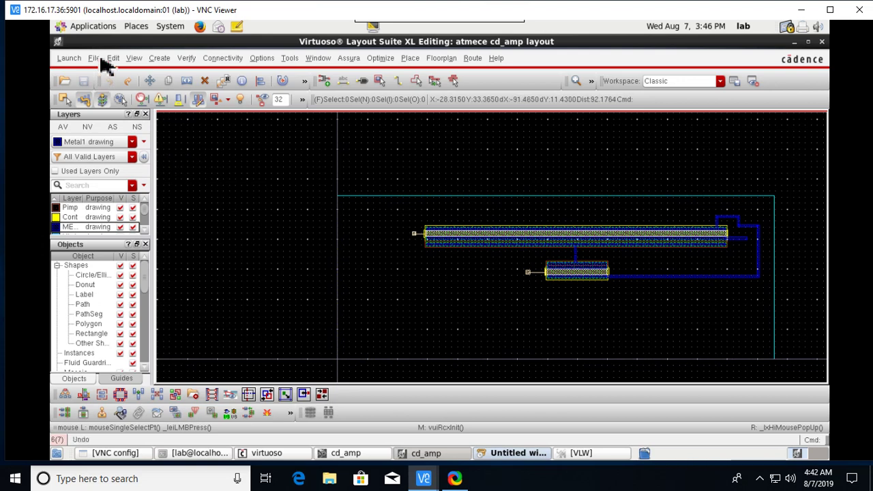
- Open the av_extracted view of cell cd_amp from the atmece library for editing in a new tab
{"action": "left_click", "coordinate": [99, 58]}
{"action": "left_click", "coordinate": [113, 91]}
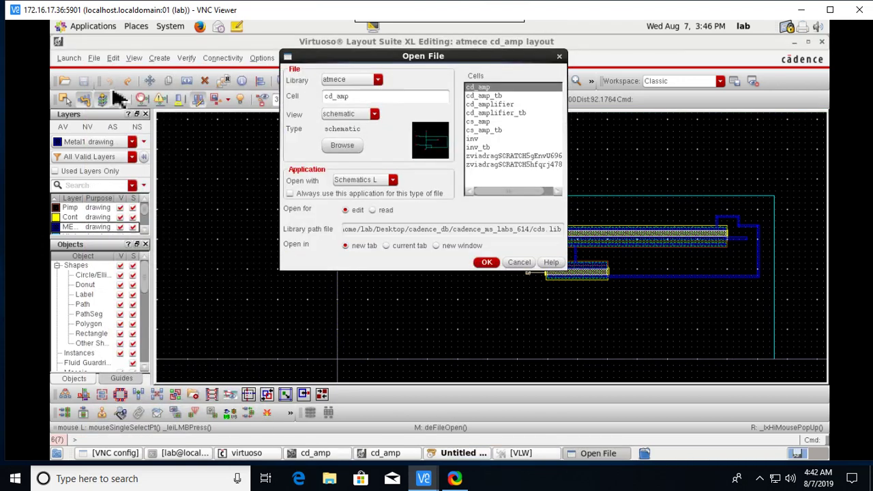
{"action": "left_click", "coordinate": [375, 115]}
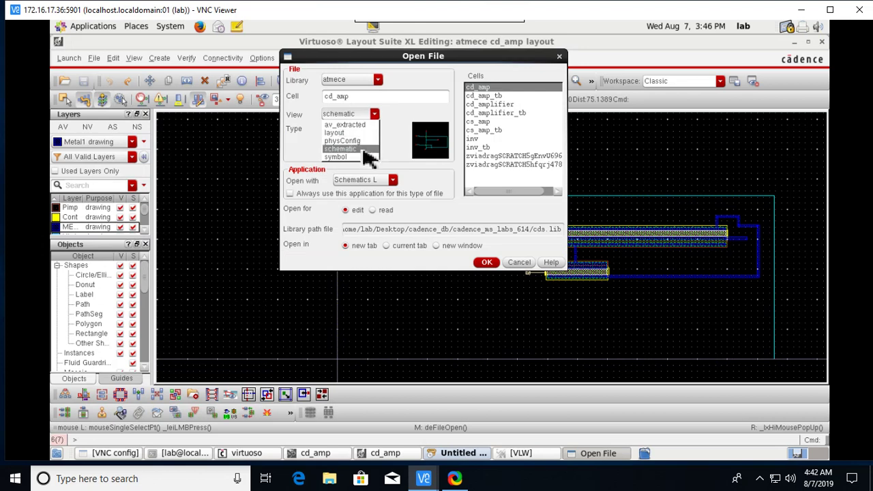
{"action": "left_click", "coordinate": [362, 126]}
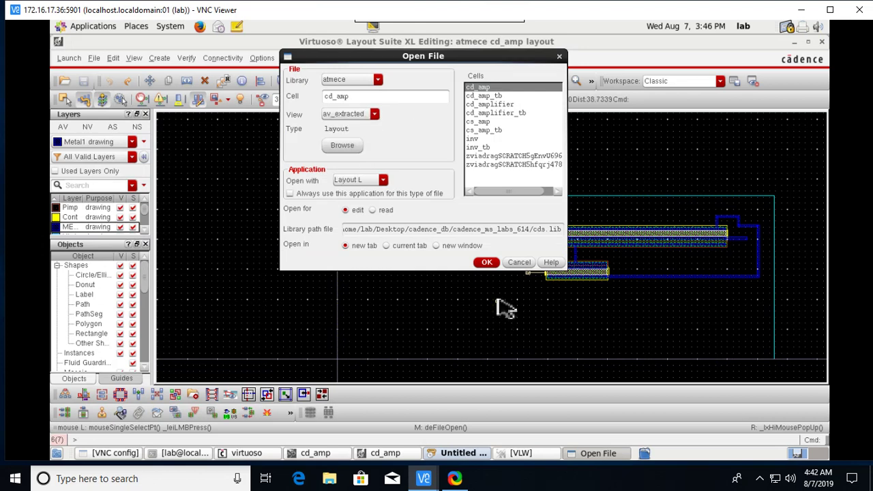
{"action": "left_click", "coordinate": [489, 264]}
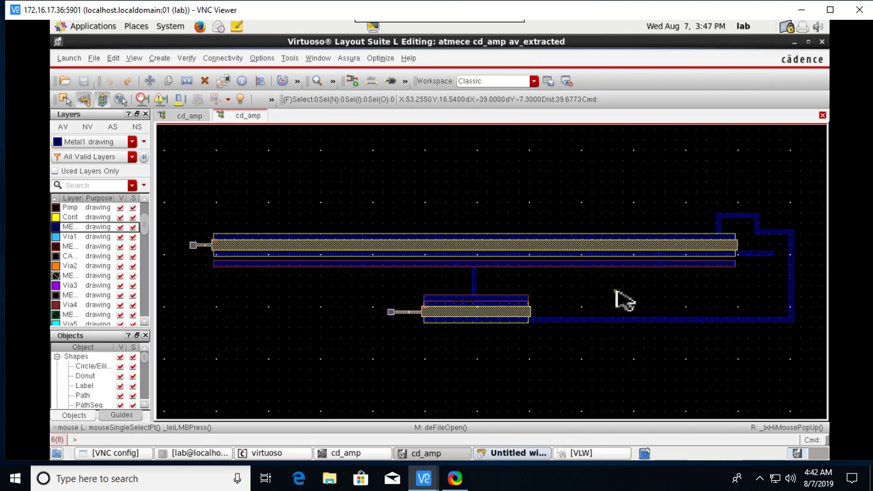
- Examine the parasitic capacitor and resistor instances around the middle of the longer nmos device in the extracted view
{"action": "scroll", "coordinate": [424, 247], "scroll_direction": "up", "scroll_amount": 1, "text": "ctrl"}
{"action": "scroll", "coordinate": [529, 289], "scroll_direction": "up", "scroll_amount": 2, "text": "ctrl"}
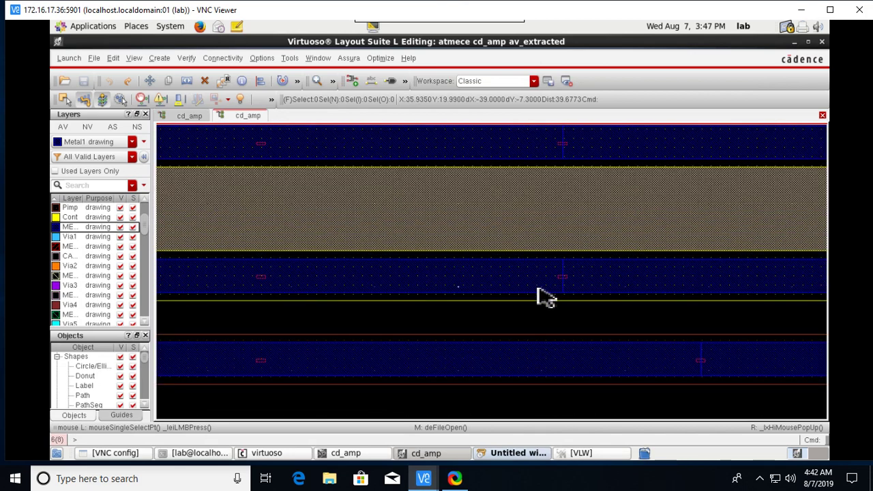
{"action": "scroll", "coordinate": [538, 285], "scroll_direction": "down", "scroll_amount": 2, "text": "ctrl"}
{"action": "scroll", "coordinate": [542, 303], "scroll_direction": "up", "scroll_amount": 1, "text": "ctrl"}
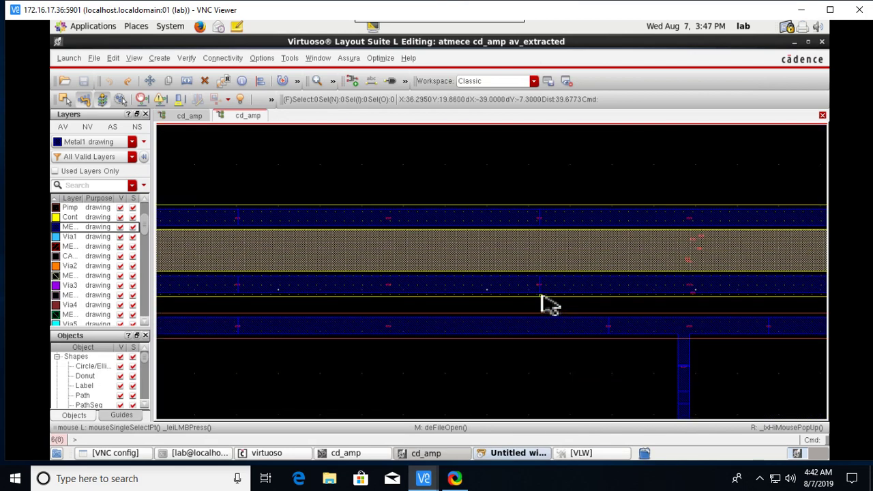
{"action": "scroll", "coordinate": [594, 284], "scroll_direction": "up", "scroll_amount": 1, "text": "ctrl"}
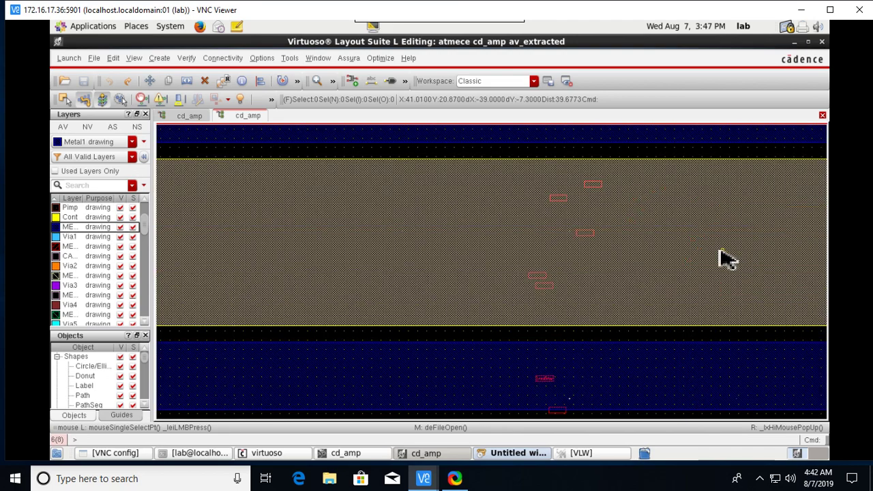
{"action": "scroll", "coordinate": [571, 266], "scroll_direction": "up", "scroll_amount": 1, "text": "ctrl"}
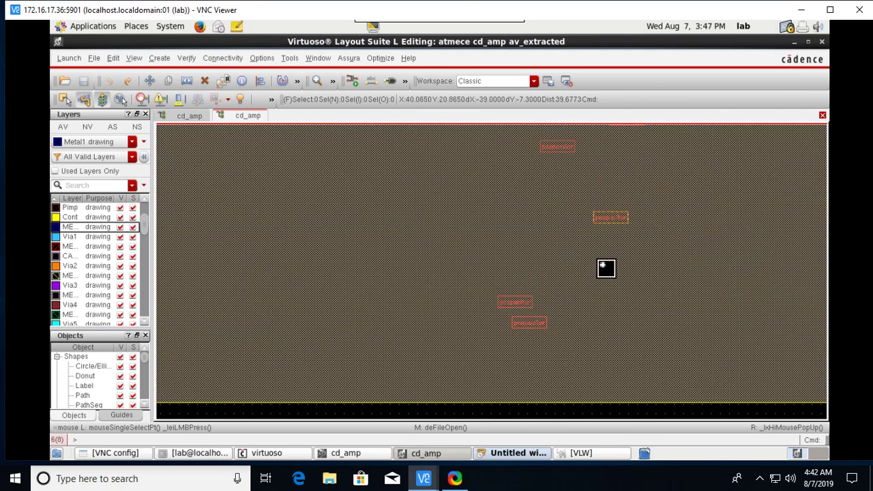
{"action": "scroll", "coordinate": [577, 409], "scroll_direction": "down", "scroll_amount": 2}
{"action": "scroll", "coordinate": [575, 408], "scroll_direction": "up", "scroll_amount": 1, "text": "ctrl"}
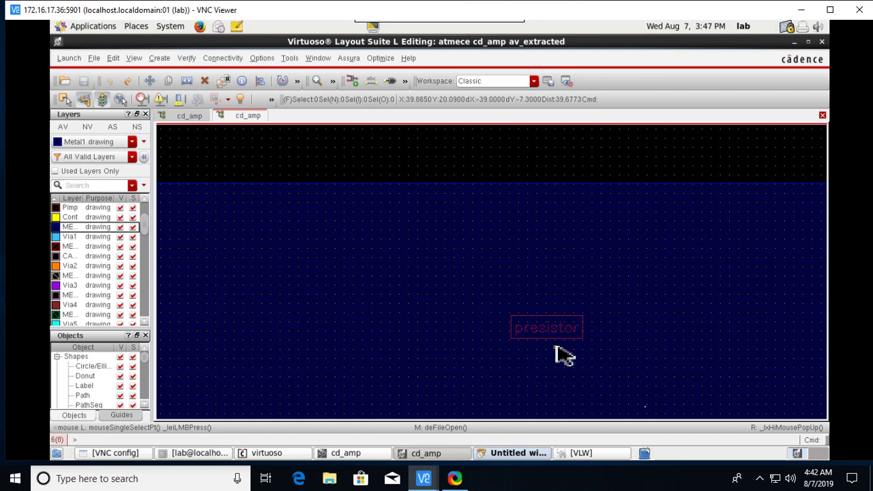
- Display all hierarchy levels of the extracted view and inspect the parasitic resistor on the longer device's lower Metal1 row
{"action": "key", "text": "shift"}
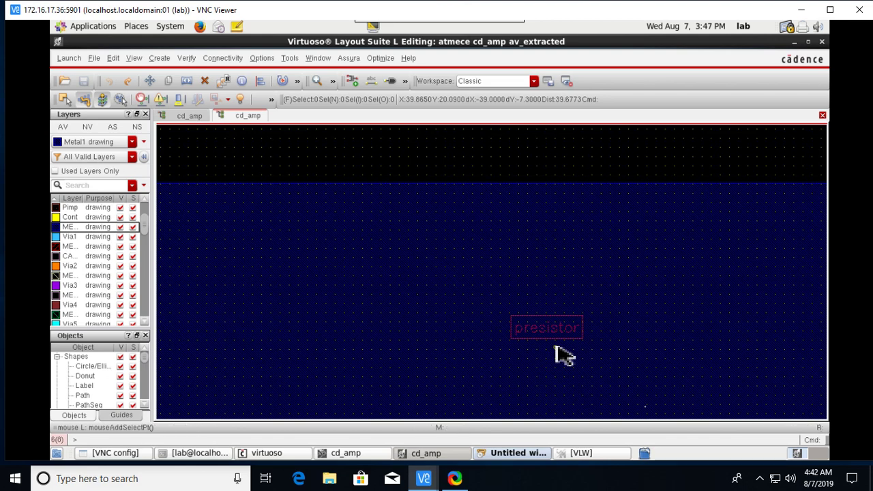
{"action": "key", "text": "shift+f"}
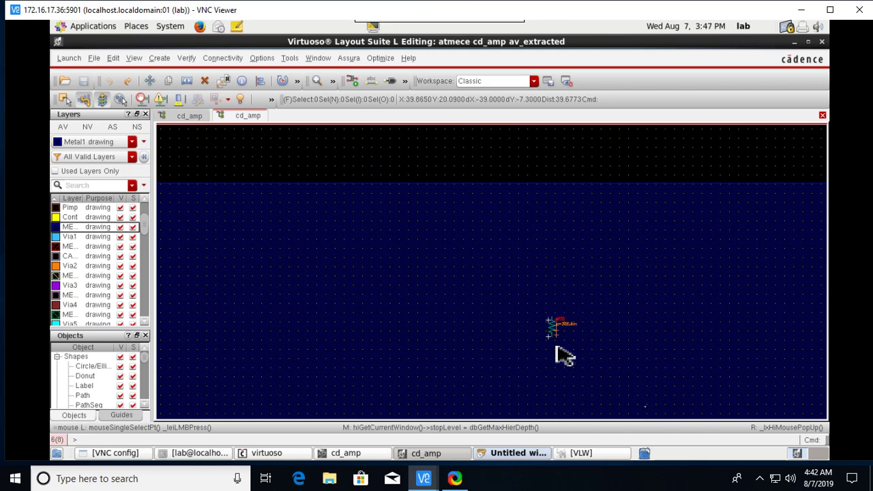
{"action": "scroll", "coordinate": [565, 355], "scroll_direction": "up", "scroll_amount": 3, "text": "ctrl"}
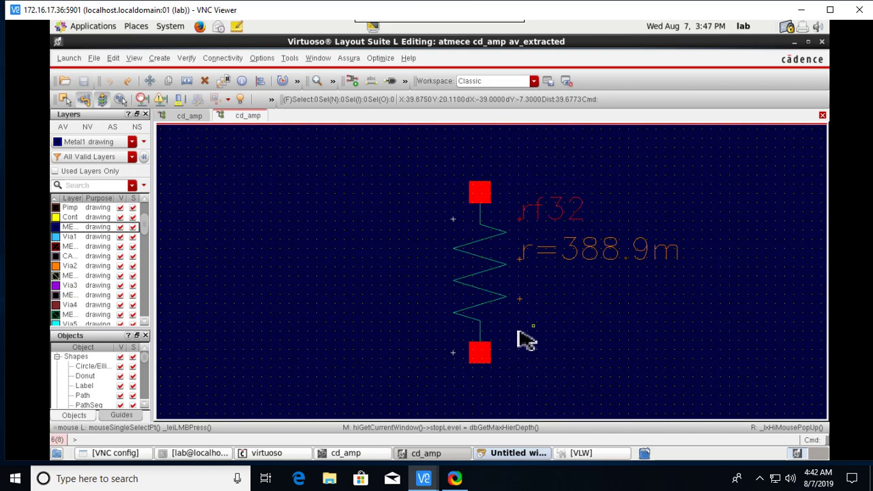
- Examine the extracted parasitics around the vertical Metal1 link between the two nmos devices, and minimize the VNC Viewer window
{"action": "scroll", "coordinate": [527, 339], "scroll_direction": "down", "scroll_amount": 6, "text": "ctrl"}
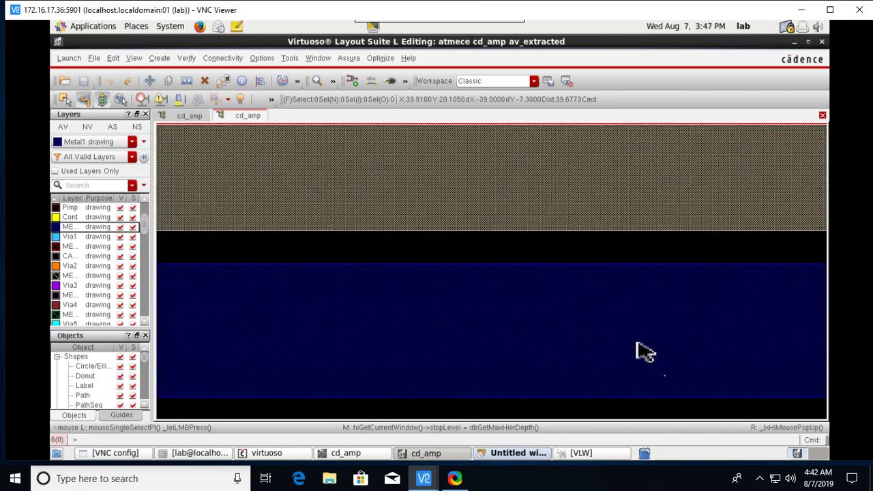
{"action": "scroll", "coordinate": [645, 352], "scroll_direction": "down", "scroll_amount": 4, "text": "ctrl"}
{"action": "scroll", "coordinate": [650, 378], "scroll_direction": "up", "scroll_amount": 3, "text": "ctrl"}
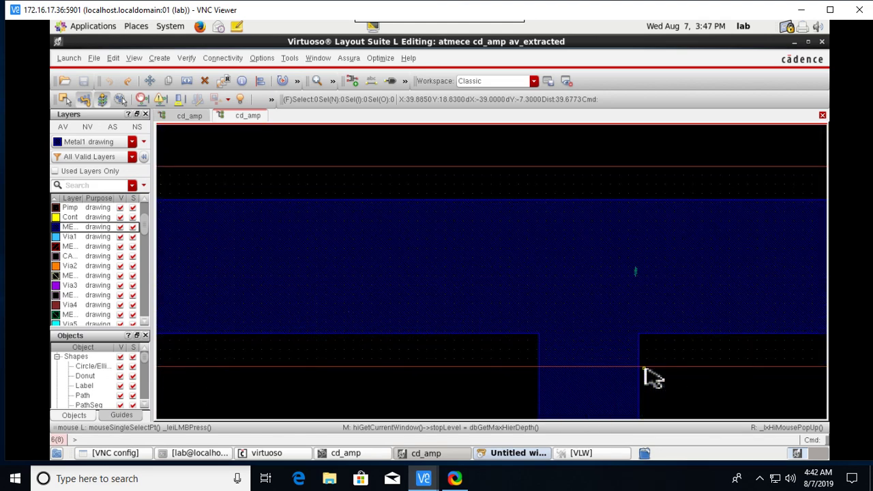
{"action": "scroll", "coordinate": [645, 369], "scroll_direction": "up", "scroll_amount": 2, "text": "ctrl"}
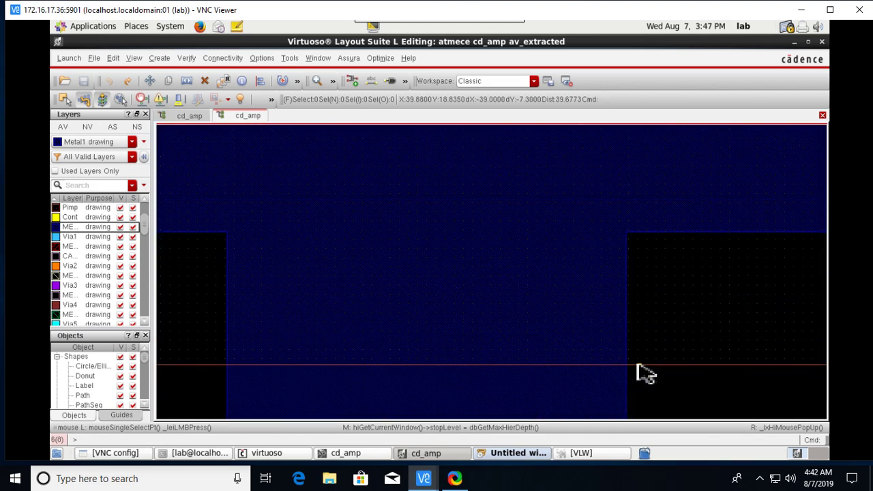
{"action": "scroll", "coordinate": [646, 374], "scroll_direction": "up", "scroll_amount": 2}
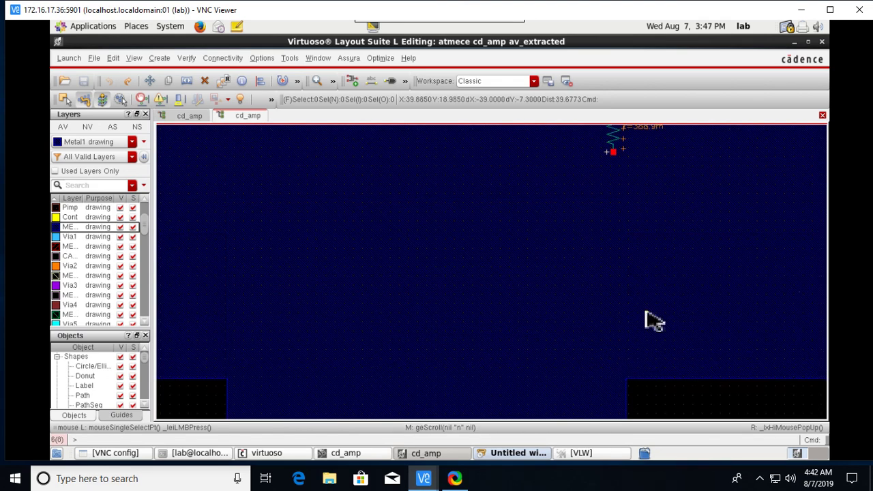
{"action": "scroll", "coordinate": [651, 300], "scroll_direction": "up", "scroll_amount": 5, "text": "ctrl"}
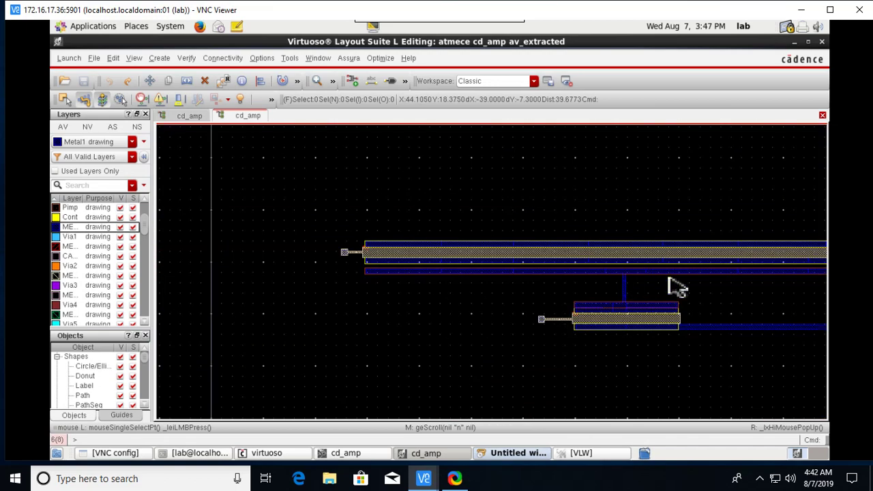
{"action": "scroll", "coordinate": [668, 279], "scroll_direction": "up", "scroll_amount": 3, "text": "ctrl"}
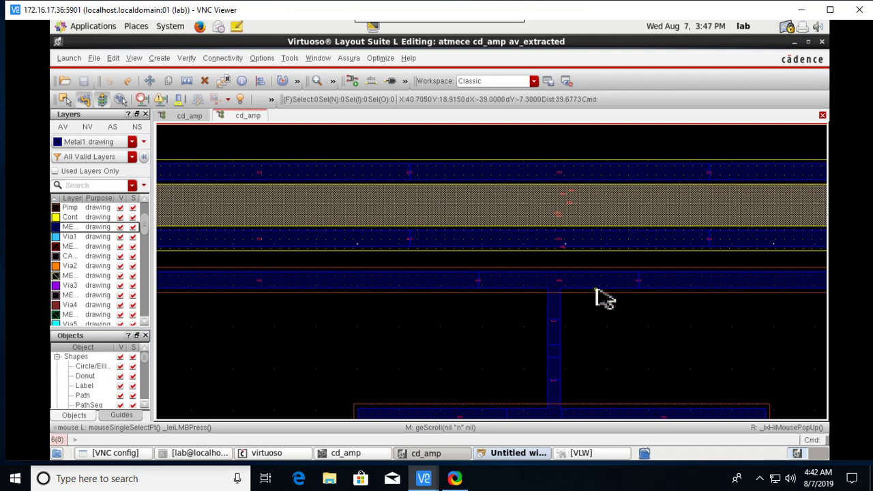
{"action": "scroll", "coordinate": [612, 300], "scroll_direction": "down", "scroll_amount": 2, "text": "ctrl"}
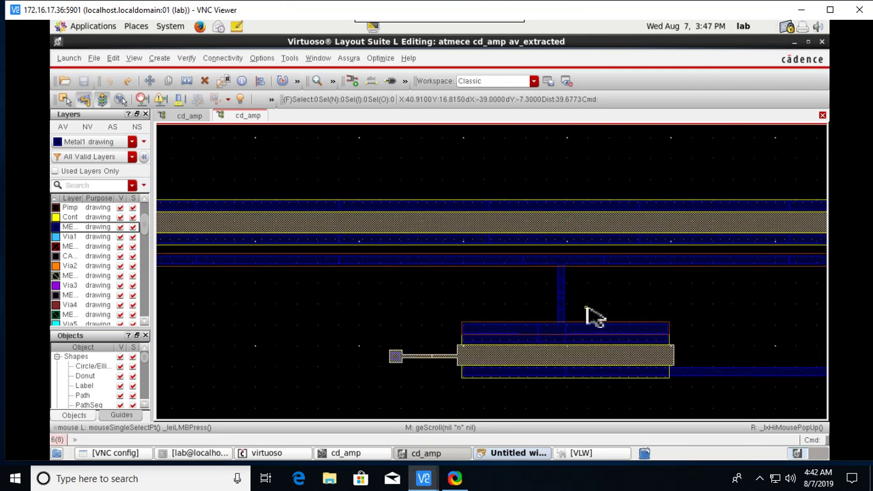
{"action": "scroll", "coordinate": [587, 314], "scroll_direction": "down", "scroll_amount": 1, "text": "ctrl"}
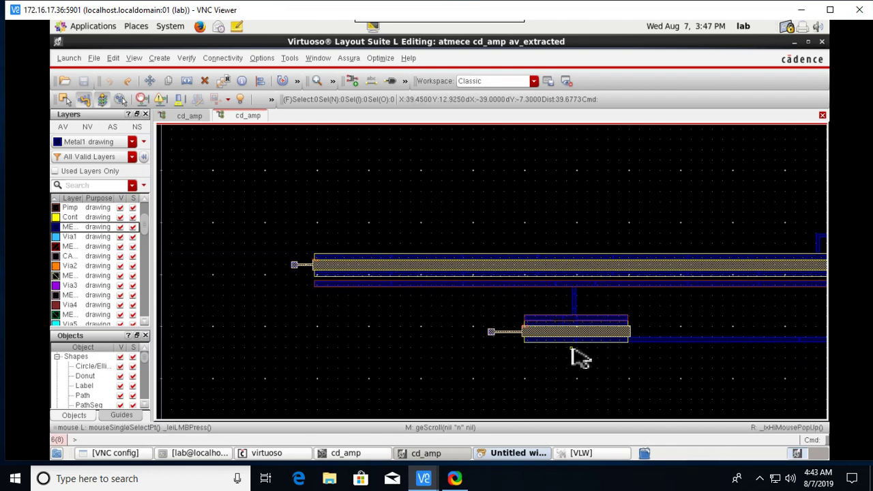
{"action": "left_click", "coordinate": [801, 9]}
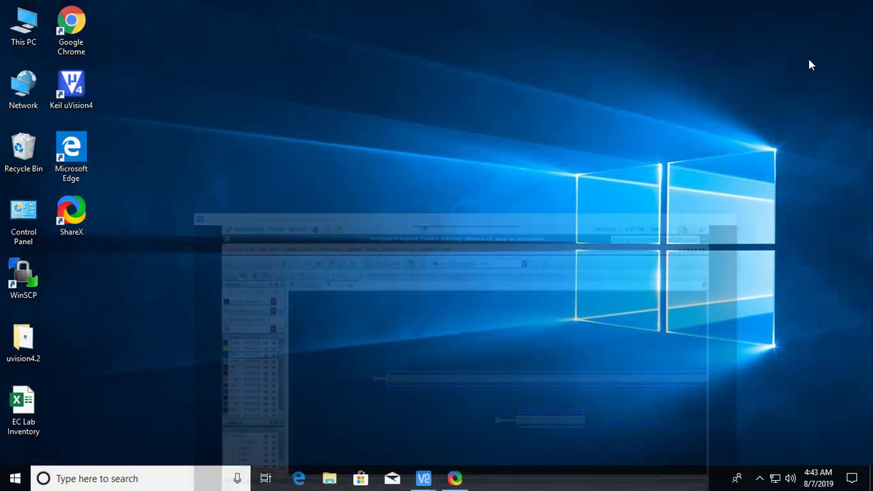